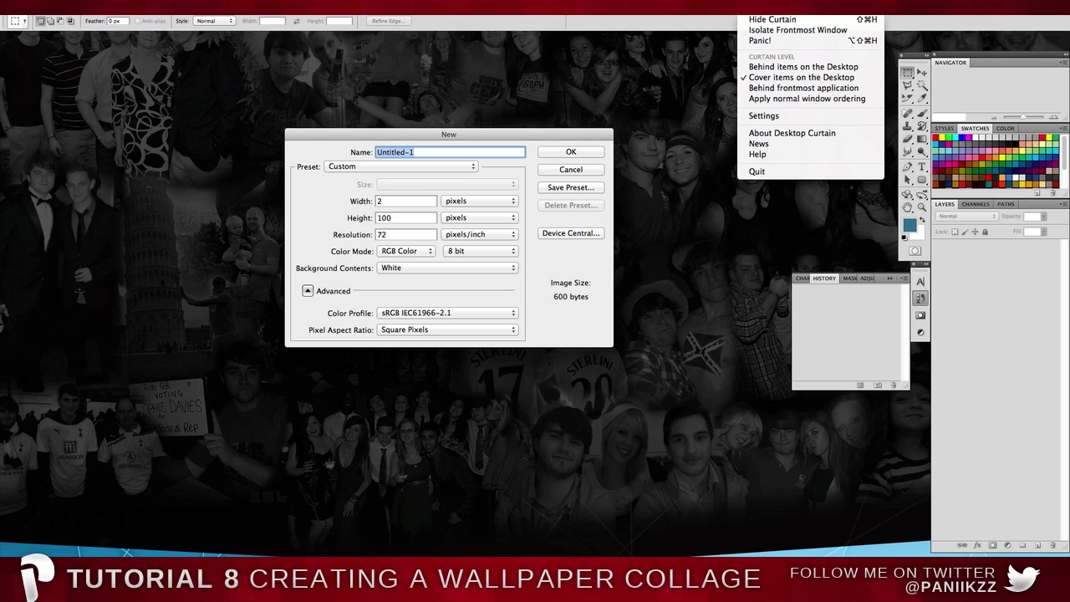
Check the monitor's resolution, arrangement and color settings in the system display preferences, and cancel the new document setup
{"action": "left_click", "coordinate": [829, 8]}
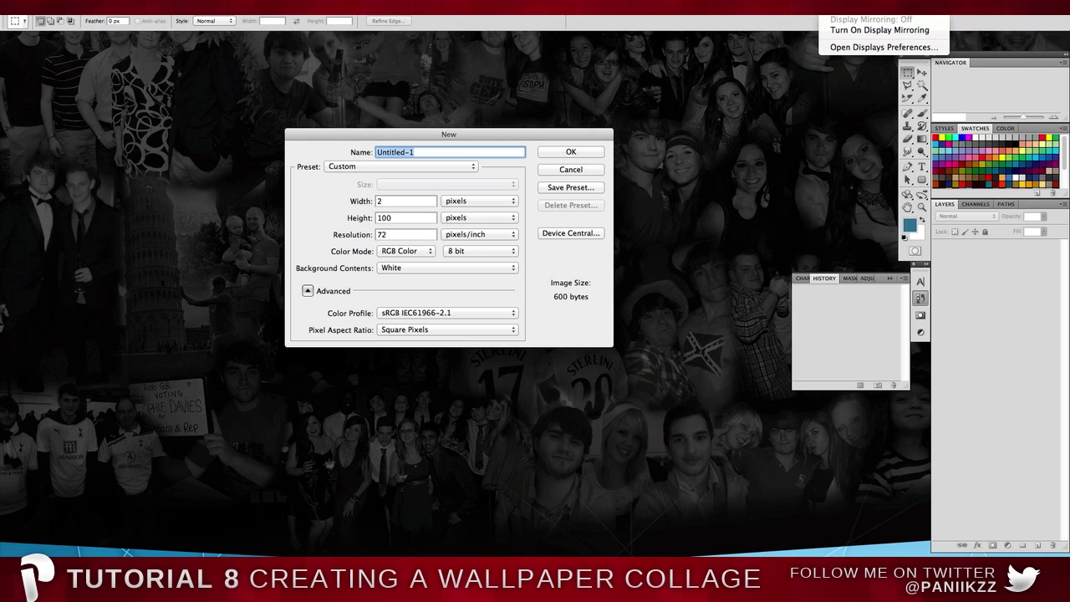
{"action": "left_click", "coordinate": [824, 47]}
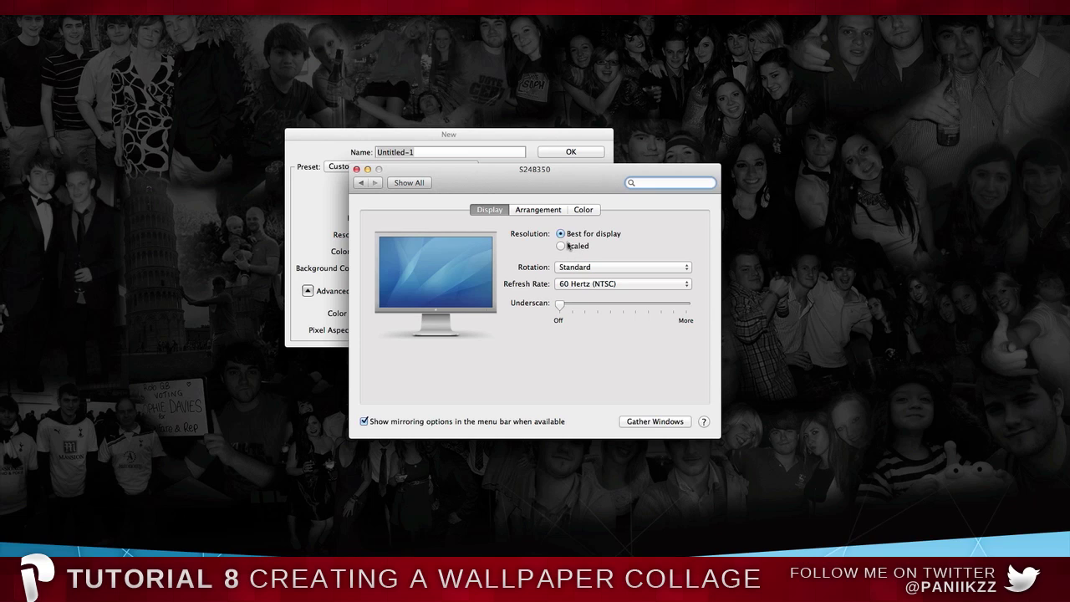
{"action": "left_click", "coordinate": [558, 209]}
{"action": "left_click", "coordinate": [583, 210]}
{"action": "left_click", "coordinate": [489, 210]}
{"action": "left_click", "coordinate": [357, 170]}
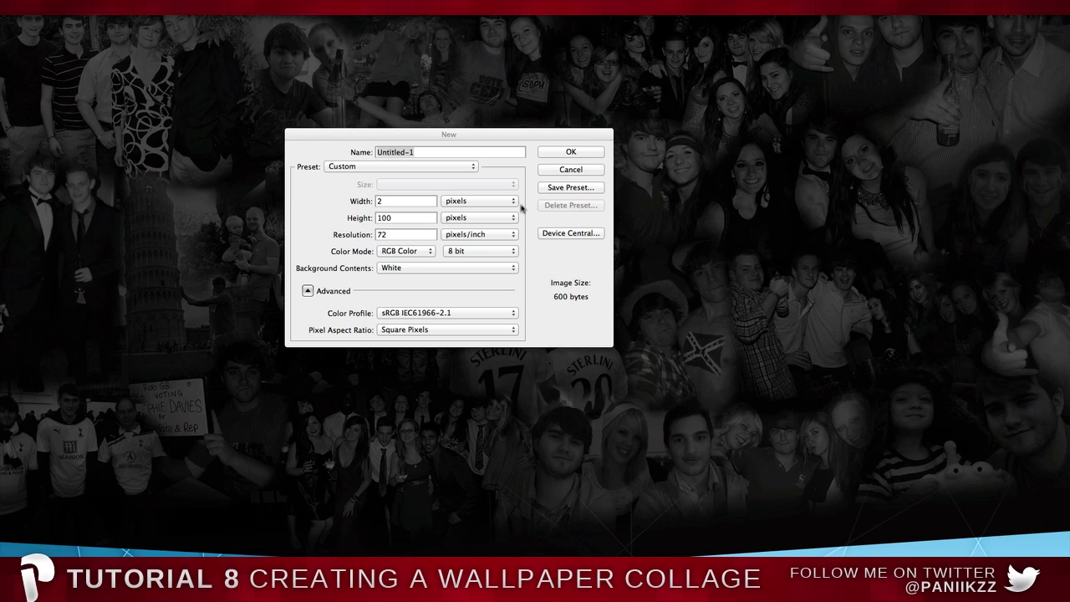
{"action": "left_click", "coordinate": [435, 205]}
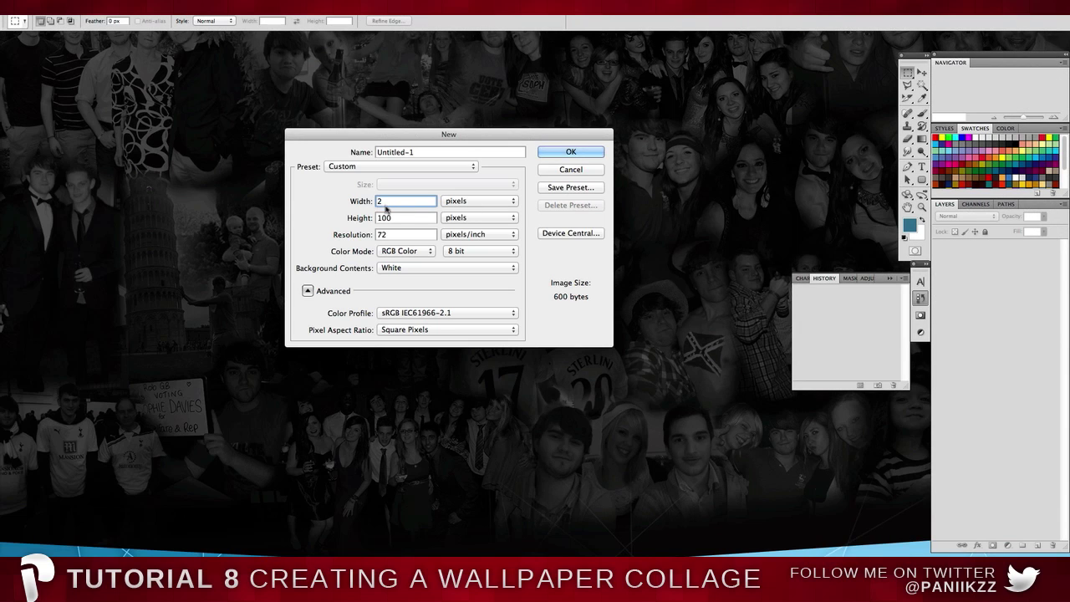
{"action": "left_click", "coordinate": [589, 170]}
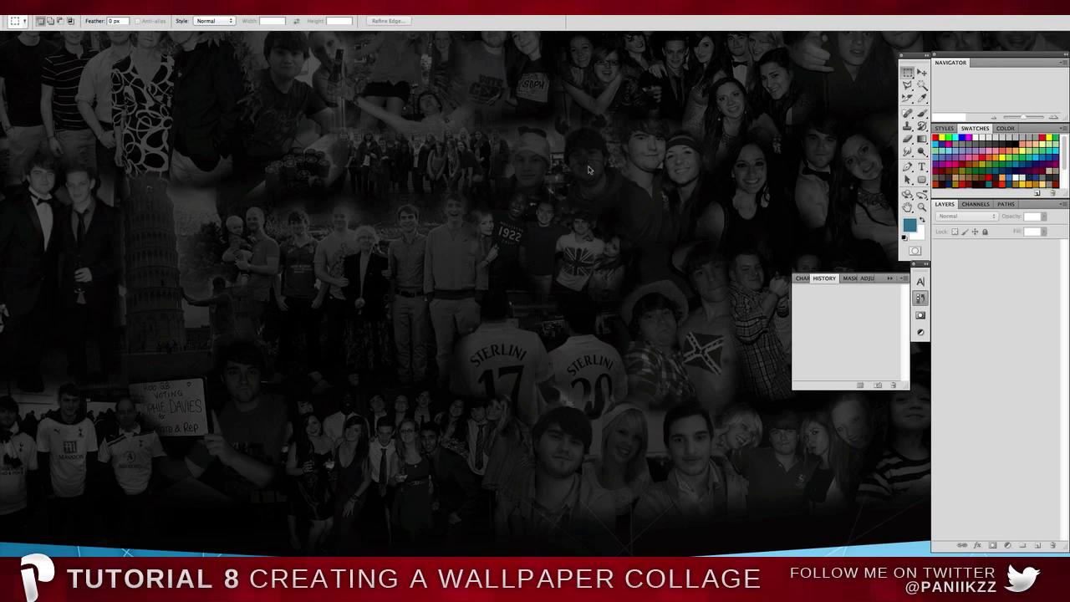
Switch to Finder, open the MacScreenshots folder in Pictures and show its files as a list
{"action": "left_click", "coordinate": [227, 552]}
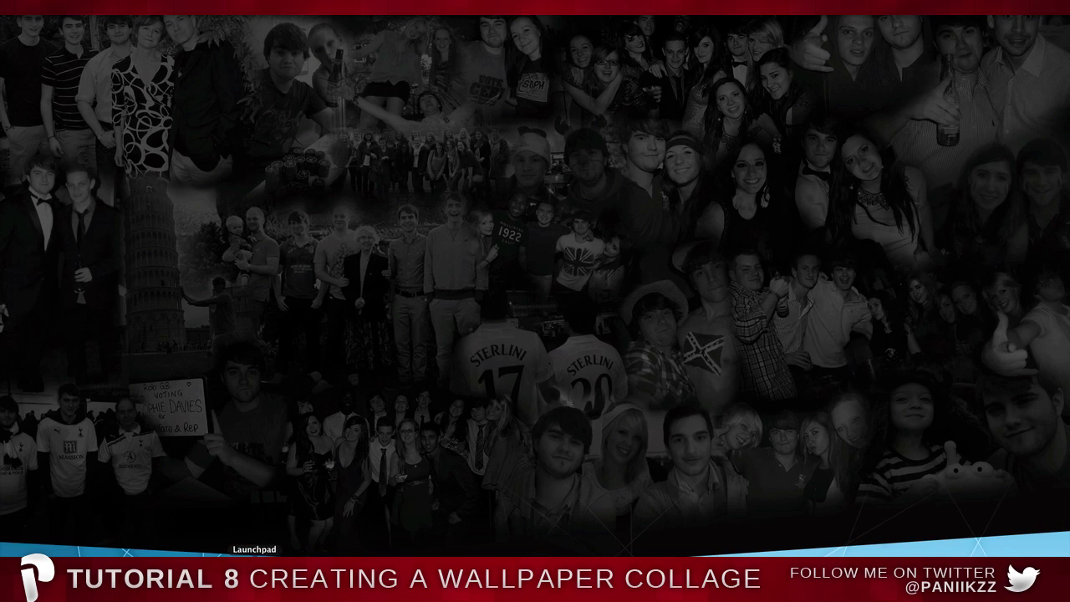
{"action": "left_click", "coordinate": [406, 275]}
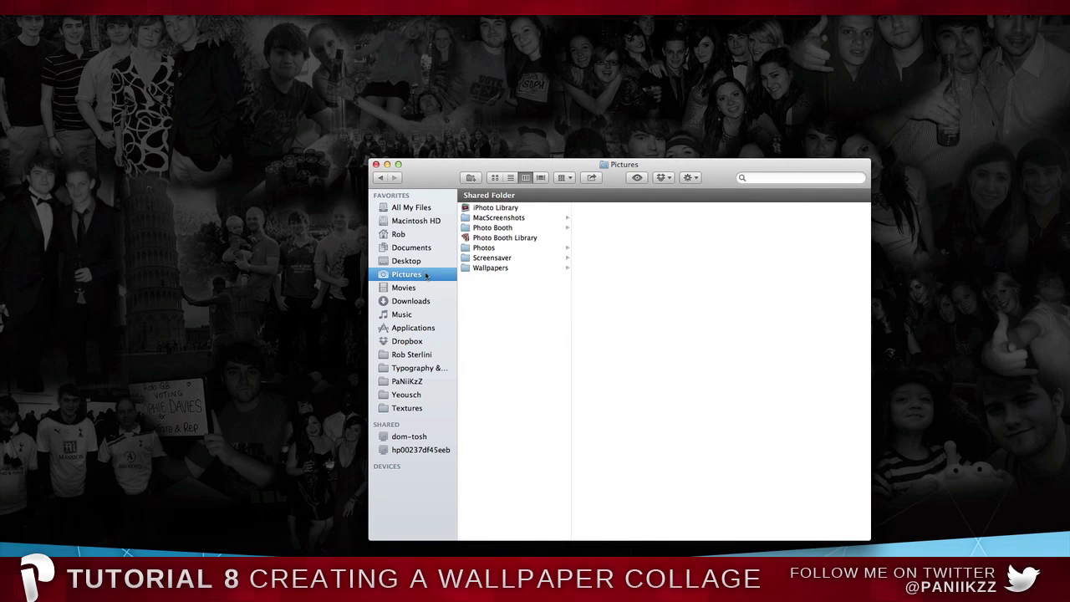
{"action": "left_click", "coordinate": [488, 214]}
{"action": "left_click", "coordinate": [609, 210]}
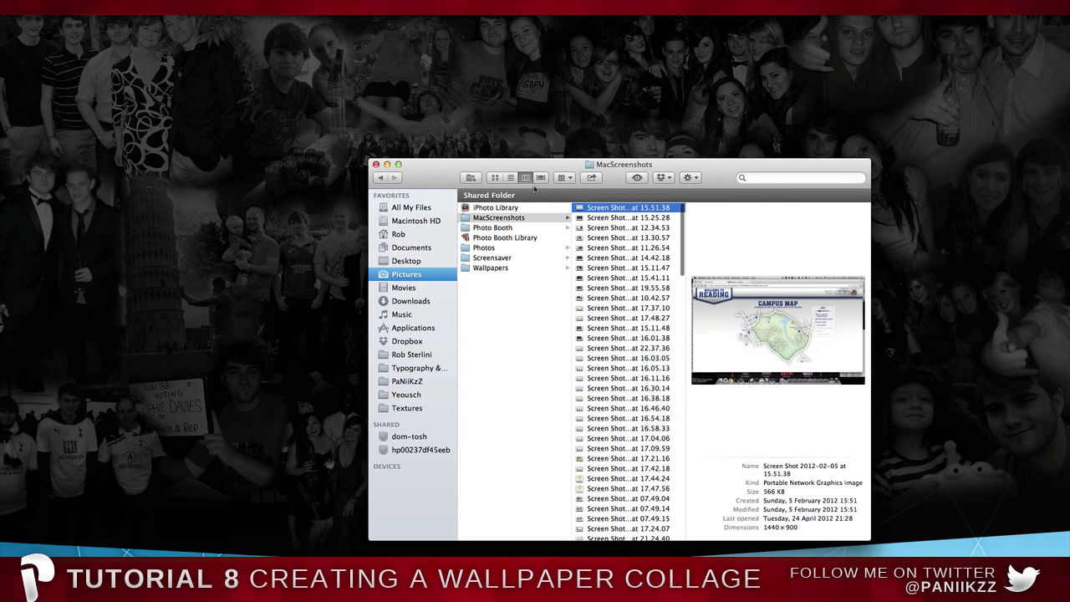
{"action": "left_click", "coordinate": [510, 177]}
{"action": "scroll", "coordinate": [669, 219], "scroll_direction": "up", "scroll_amount": 2}
{"action": "scroll", "coordinate": [669, 219], "scroll_direction": "up", "scroll_amount": 20}
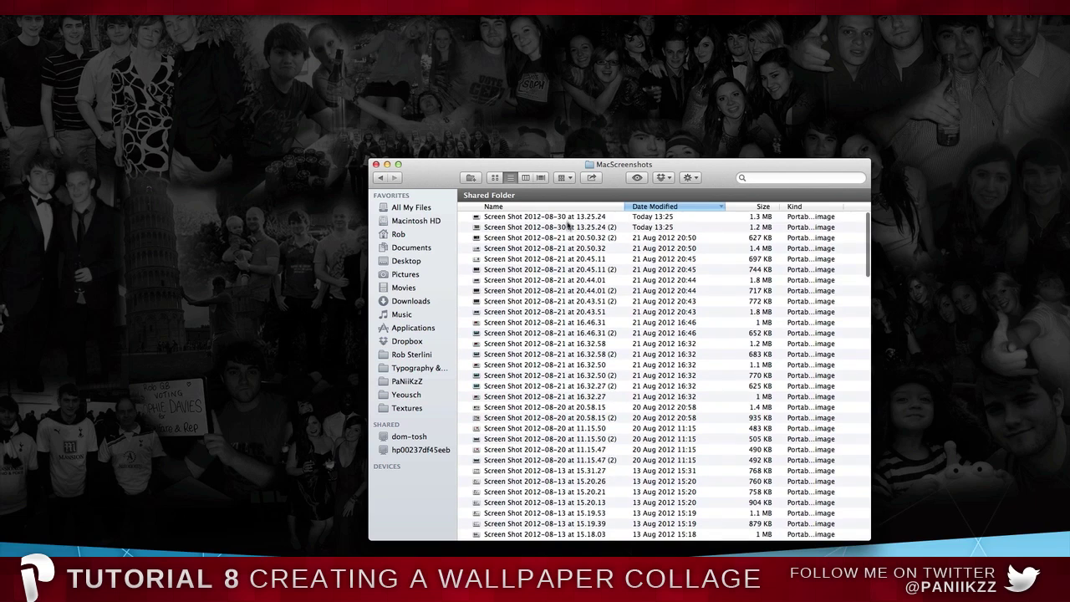
Preview the full-screen capture Screen Shot 2012-08-30 at 13.25.24 and close the preview
{"action": "left_click", "coordinate": [568, 217]}
{"action": "left_click", "coordinate": [568, 227]}
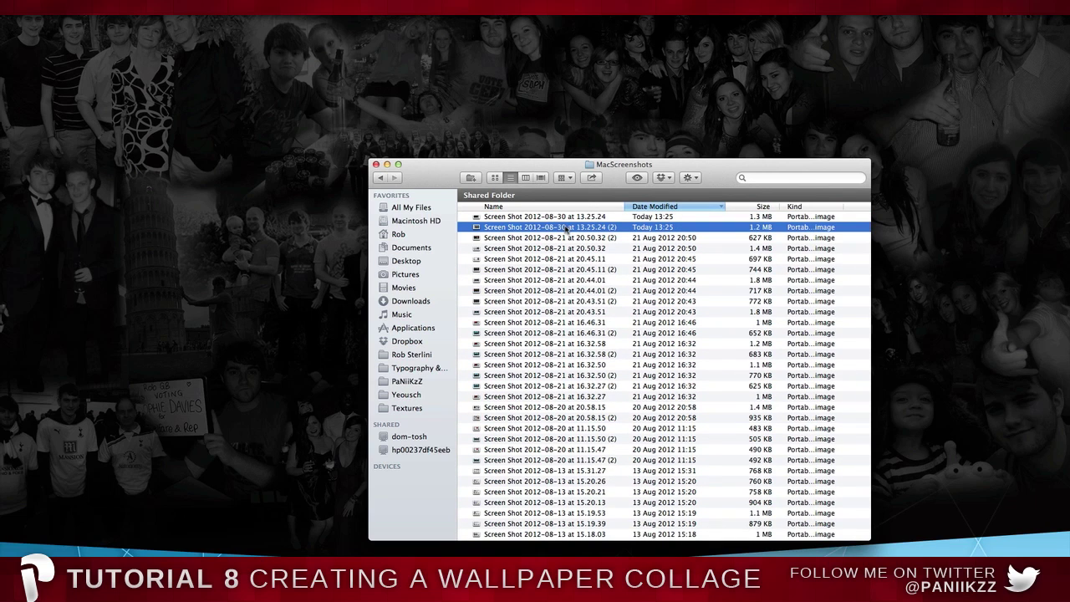
{"action": "left_click", "coordinate": [568, 217]}
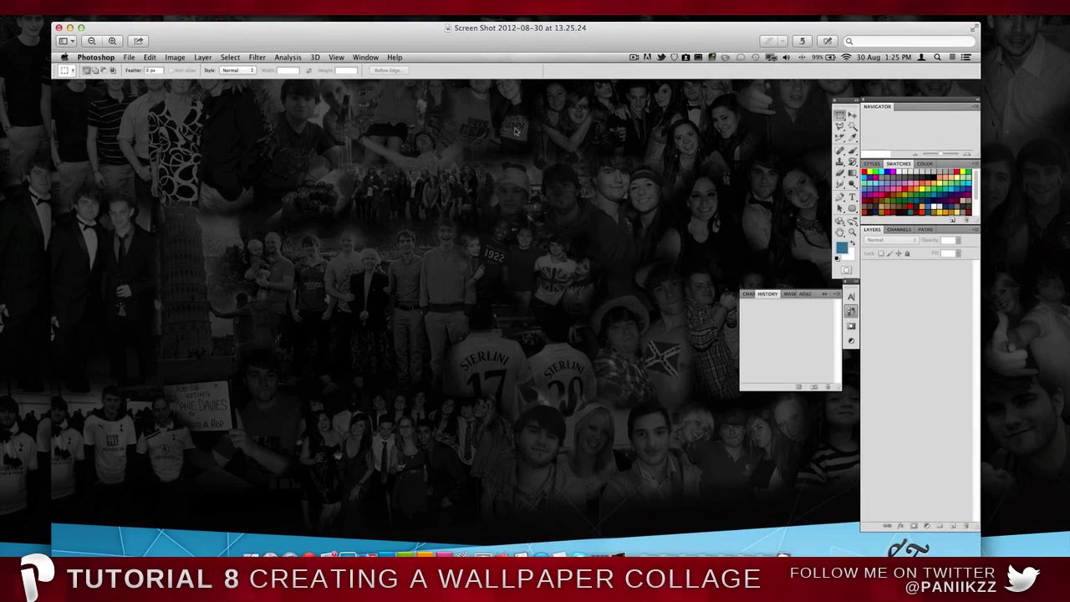
{"action": "left_click", "coordinate": [59, 28]}
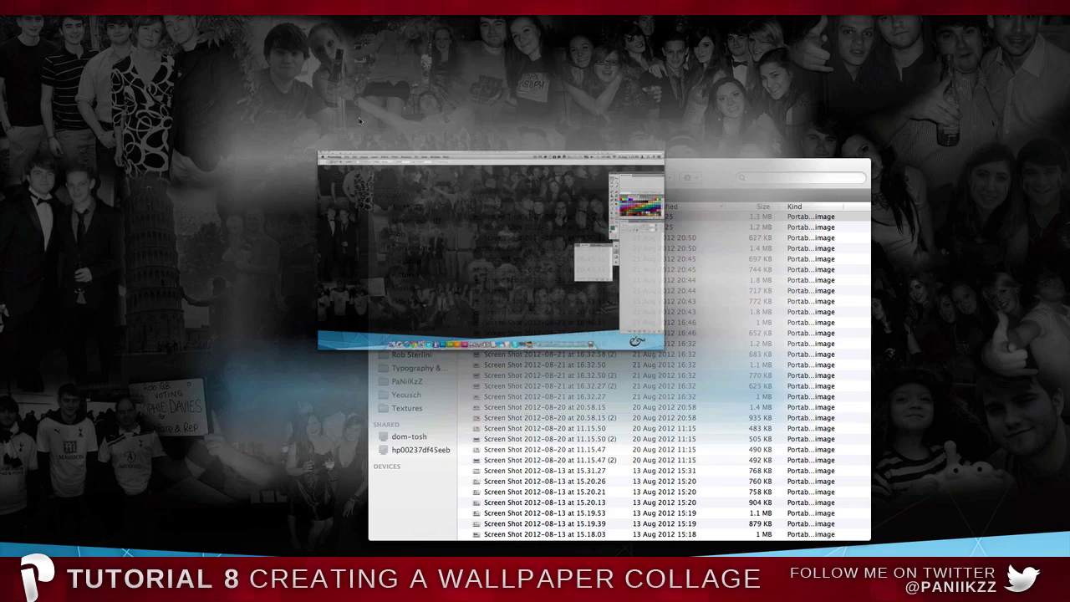
Open Screen Shot 2012-08-30 at 13.25.24 in Photoshop and close the Finder window behind it
{"action": "left_click", "coordinate": [524, 216]}
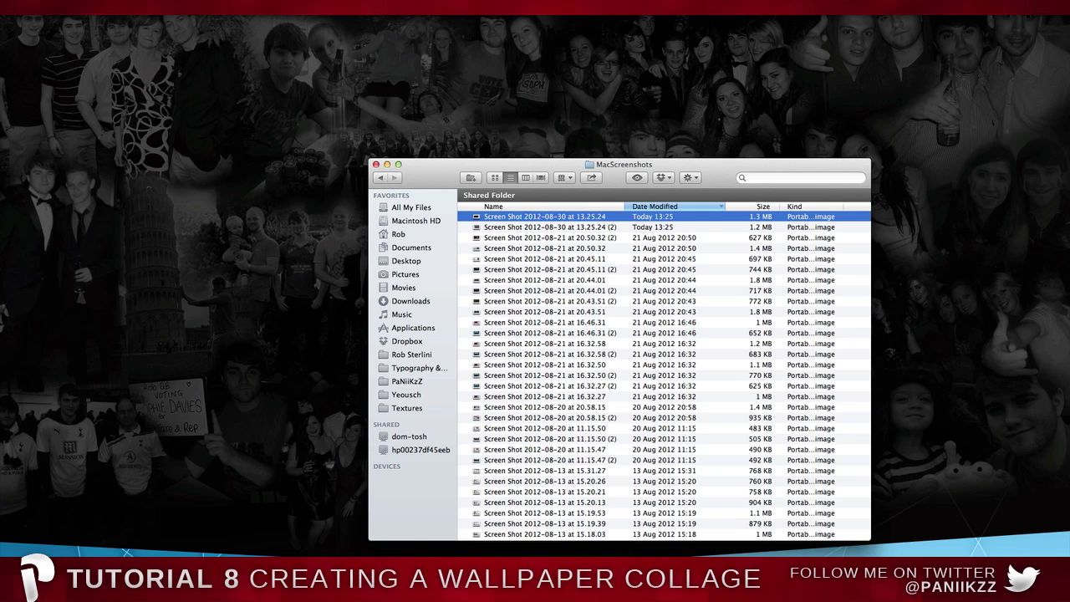
{"action": "left_click", "coordinate": [386, 550]}
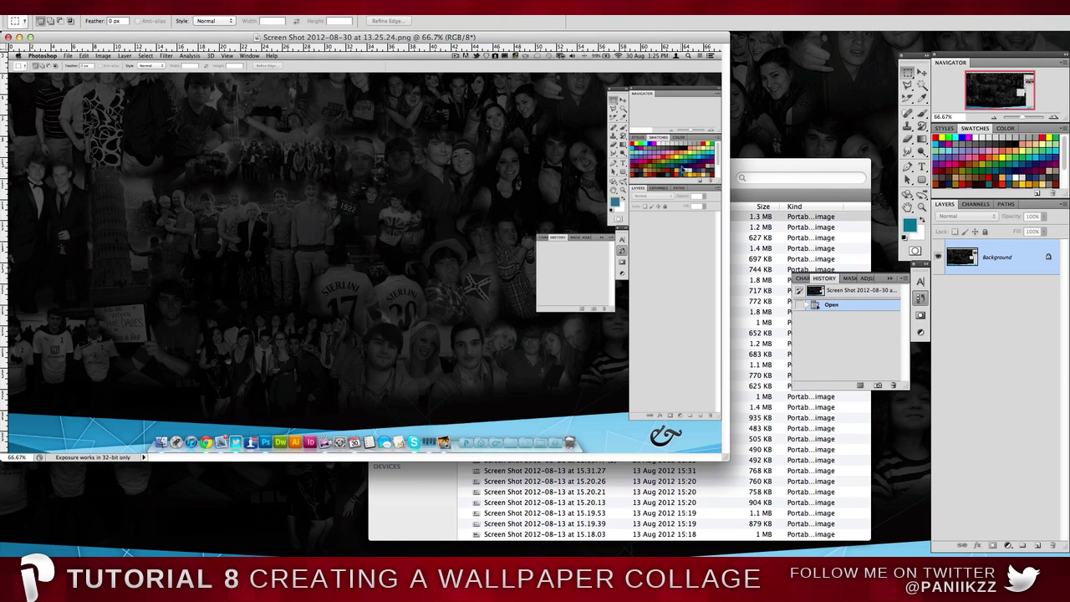
{"action": "left_click", "coordinate": [743, 169]}
{"action": "left_click_drag", "start_coordinate": [387, 177], "coordinate": [377, 177]}
{"action": "left_click", "coordinate": [367, 170]}
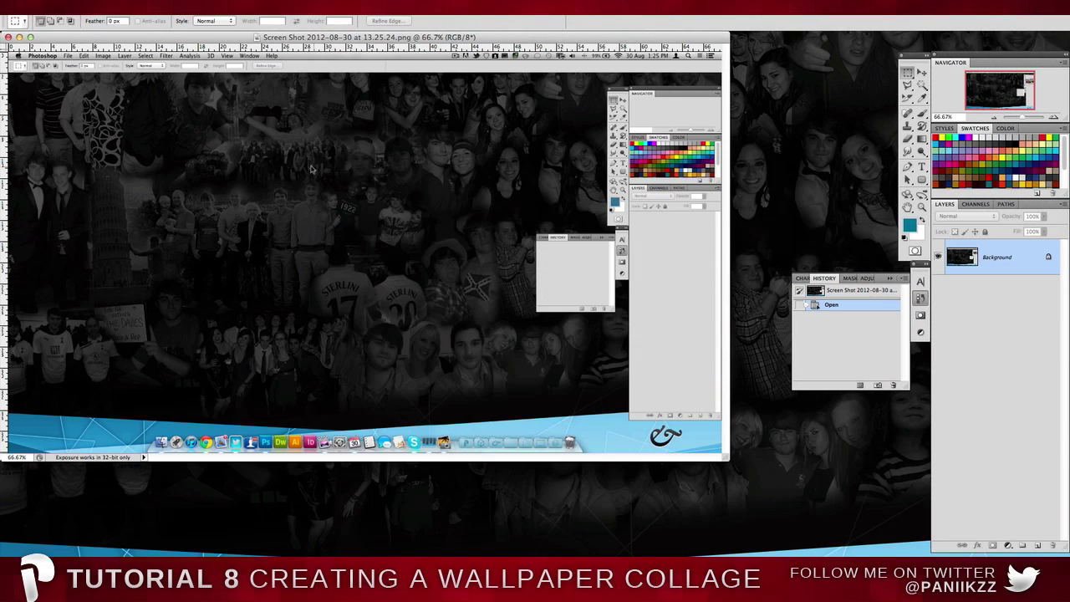
Check the screenshot's pixel dimensions with Image Size, leaving the dialog without changes
{"action": "left_click", "coordinate": [140, 5]}
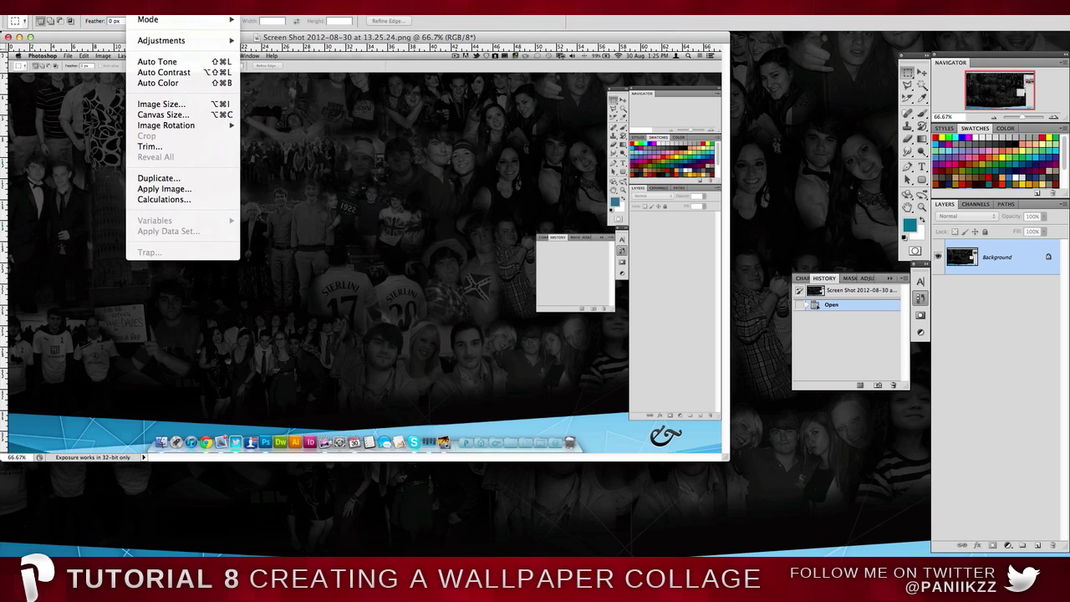
{"action": "left_click", "coordinate": [206, 108]}
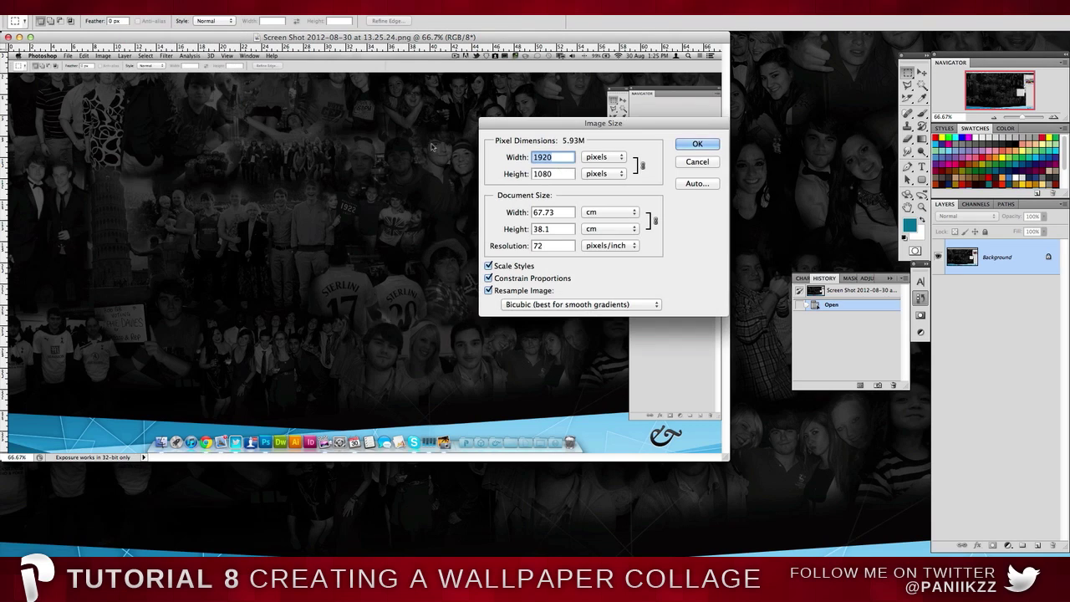
{"action": "left_click", "coordinate": [696, 162]}
Create a new document 1000 pixels wide and 1000 pixels high
{"action": "left_click", "coordinate": [87, 5]}
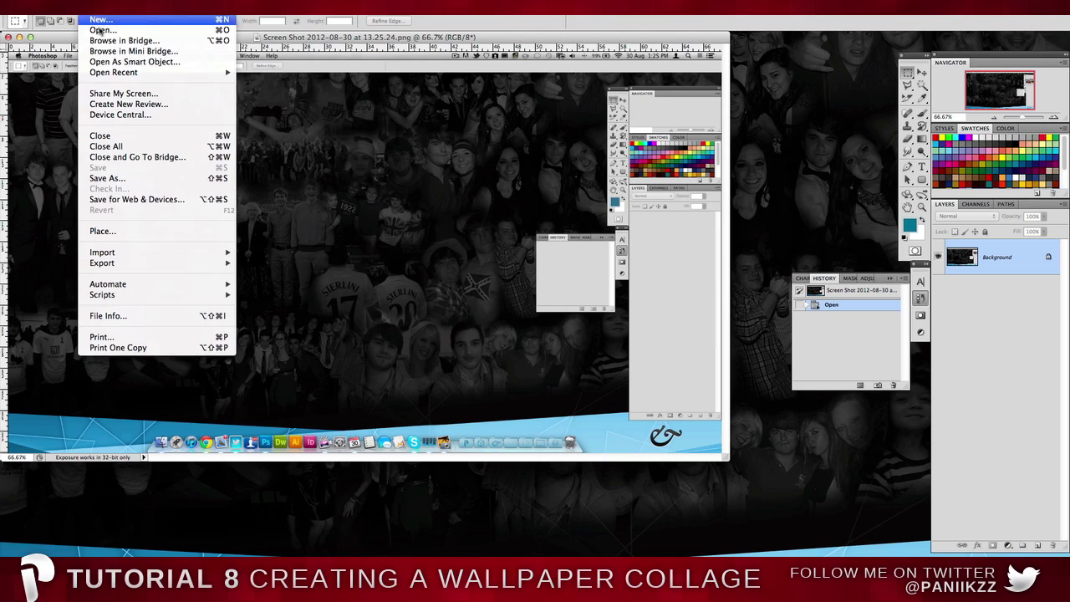
{"action": "left_click", "coordinate": [96, 20]}
{"action": "key", "text": "Tab"}
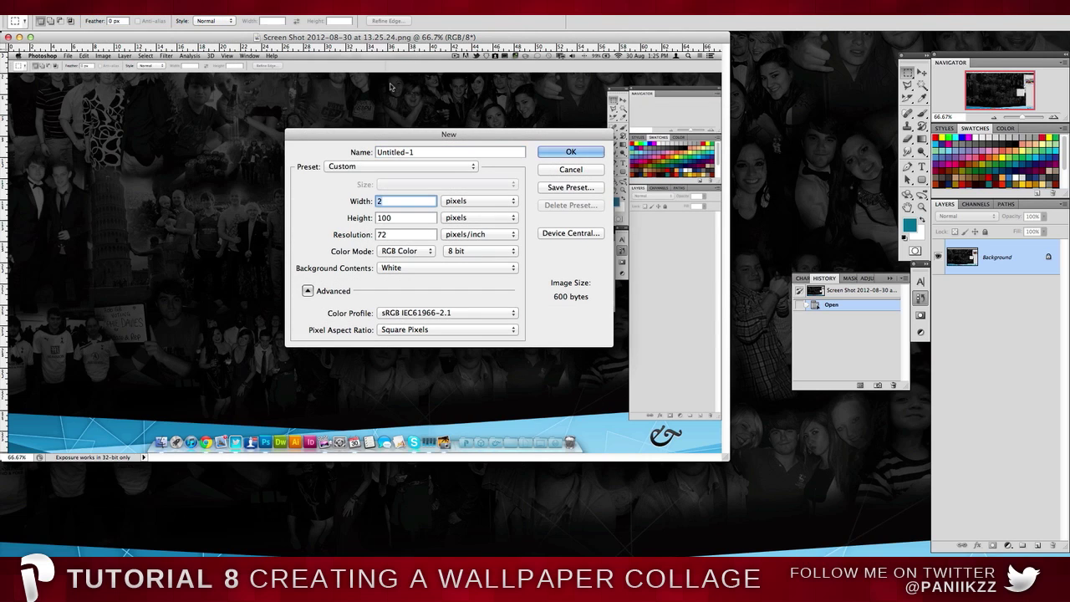
{"action": "key", "text": "BackSpace"}
{"action": "type", "text": "1000"}
{"action": "key", "text": "Tab"}
{"action": "type", "text": "1000"}
{"action": "key", "text": "Return"}
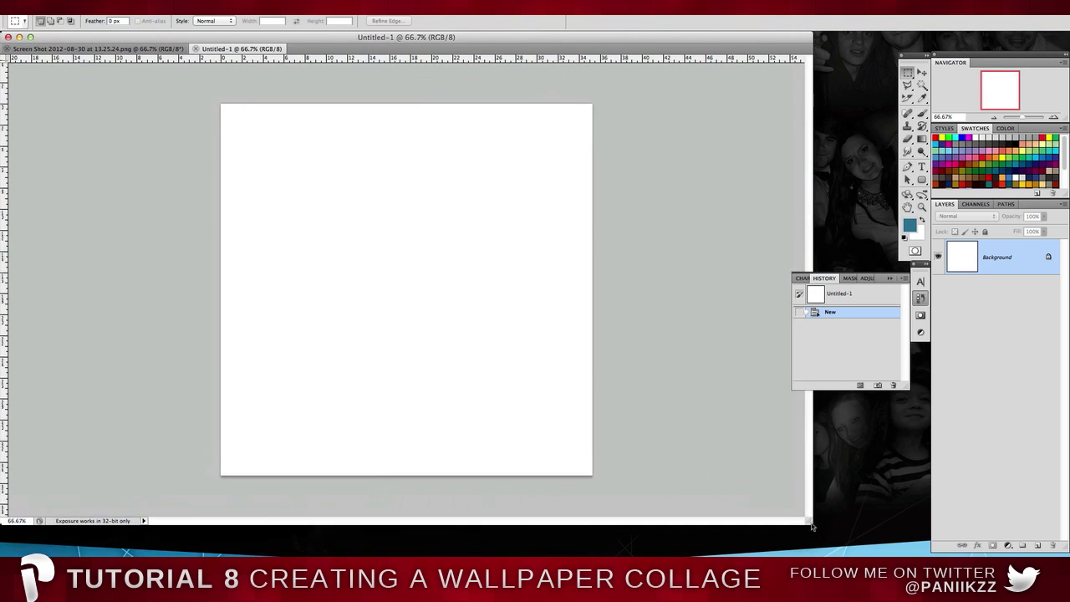
Set the foreground color to black (000000) and fill the whole canvas with it using the Paint Bucket
{"action": "left_click", "coordinate": [922, 138]}
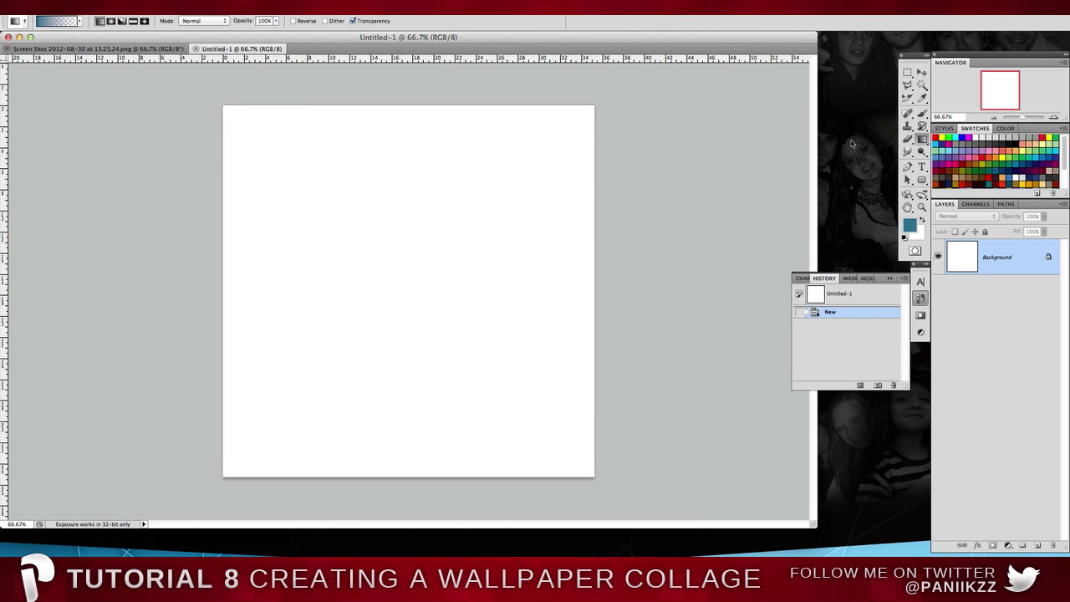
{"action": "key", "text": "super+h"}
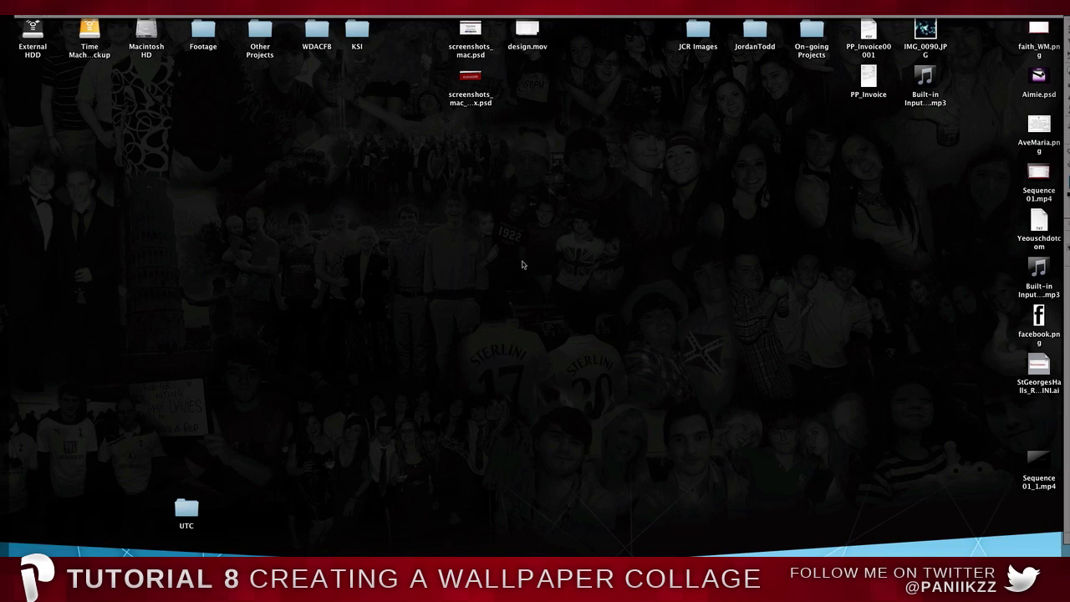
{"action": "key", "text": "F11"}
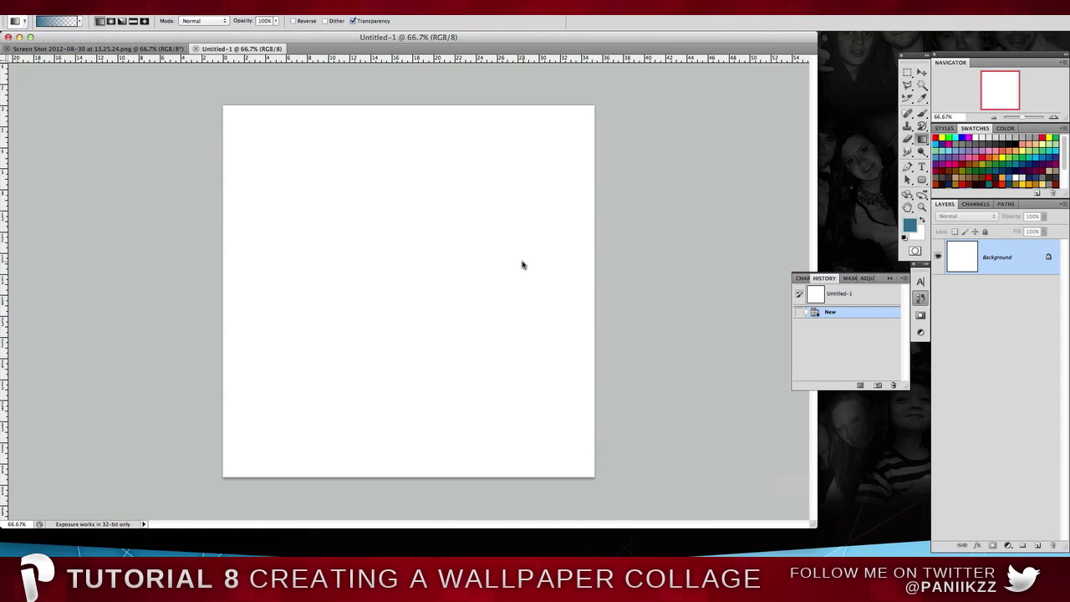
{"action": "left_click", "coordinate": [910, 224]}
{"action": "left_click_drag", "start_coordinate": [585, 490], "coordinate": [509, 525]}
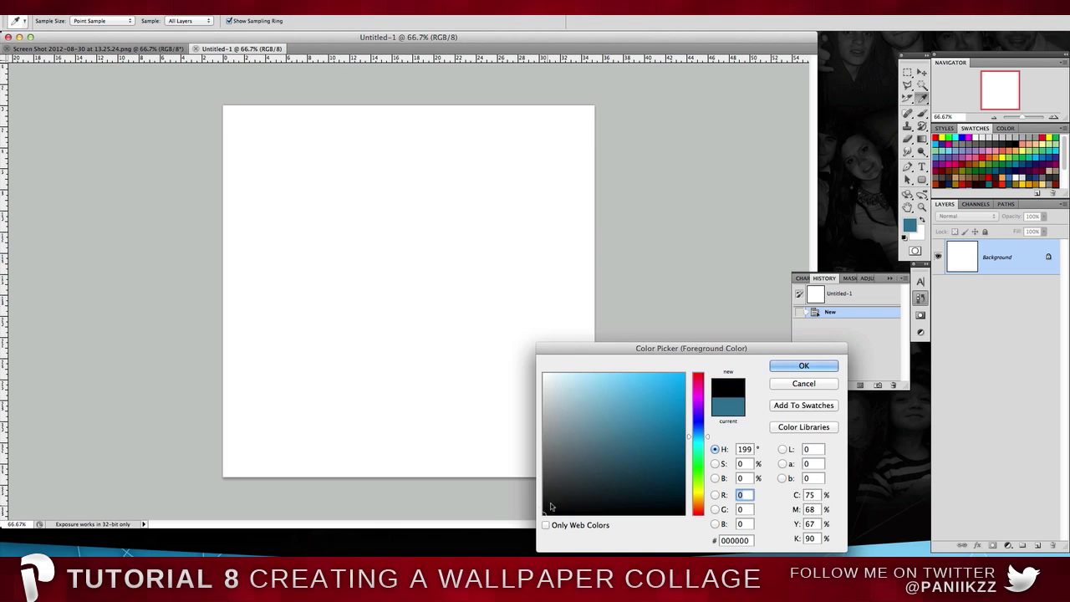
{"action": "left_click", "coordinate": [803, 366]}
{"action": "key", "text": "g"}
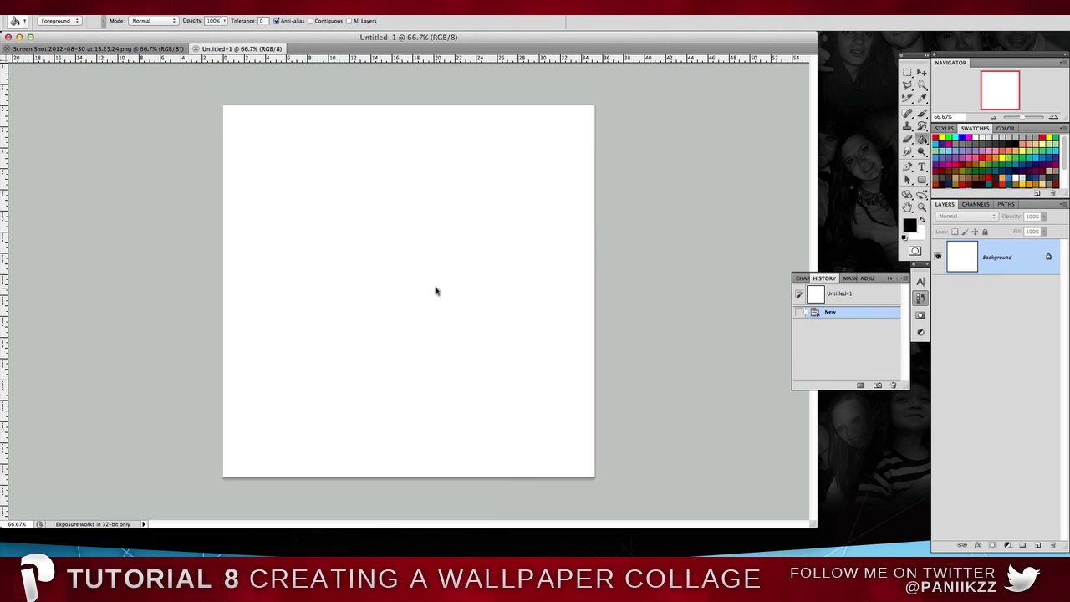
{"action": "left_click", "coordinate": [440, 290]}
Turn the locked background into a regular layer with the default name and collapse the history panel
{"action": "double_click", "coordinate": [1033, 261]}
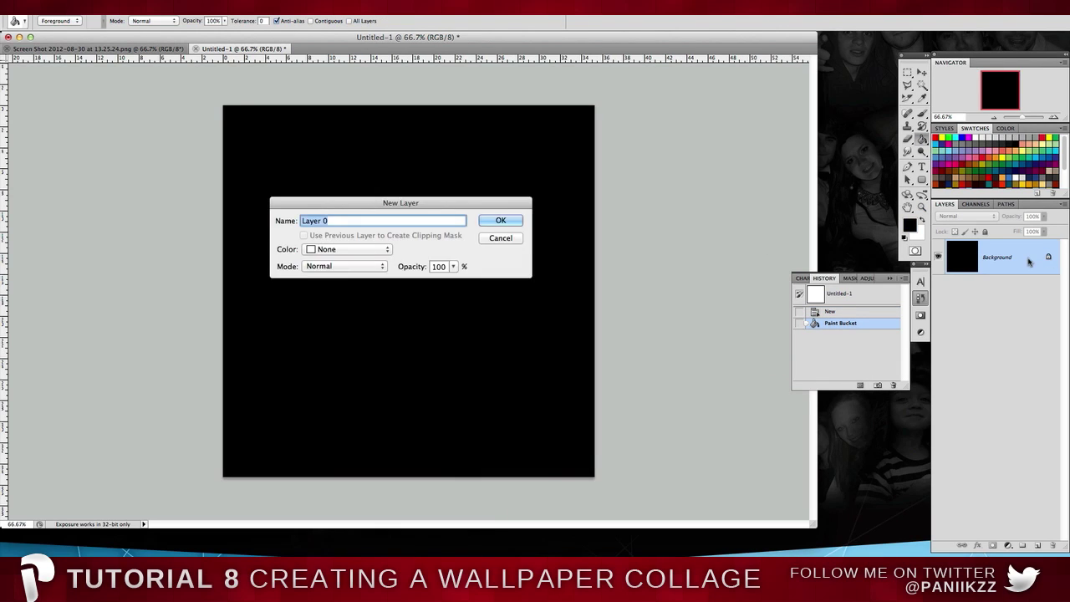
{"action": "key", "text": "Return"}
{"action": "right_click", "coordinate": [1027, 262]}
{"action": "left_click", "coordinate": [972, 246]}
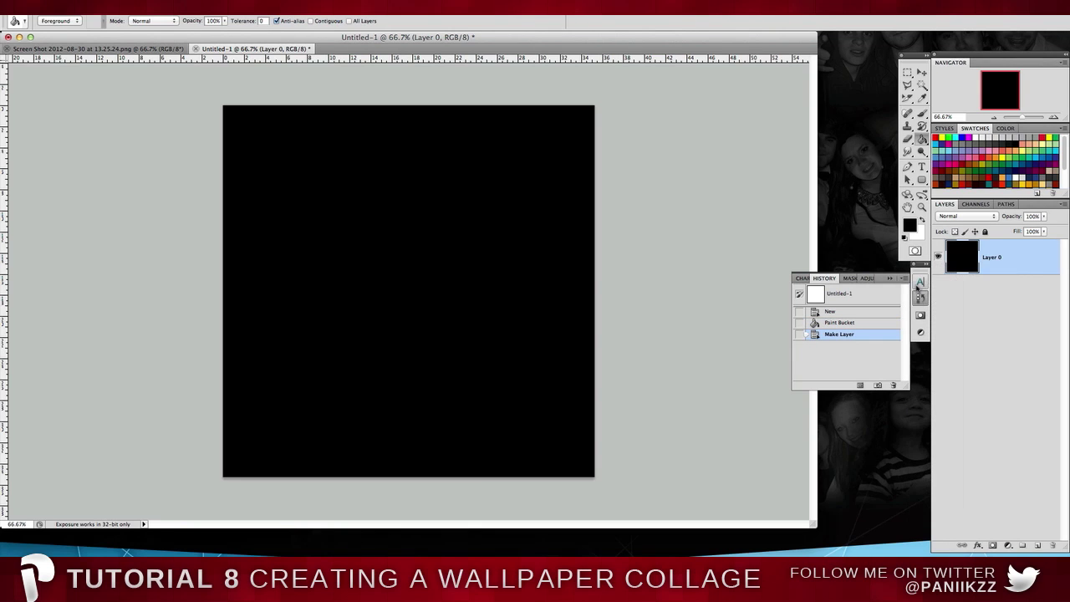
{"action": "left_click", "coordinate": [921, 298]}
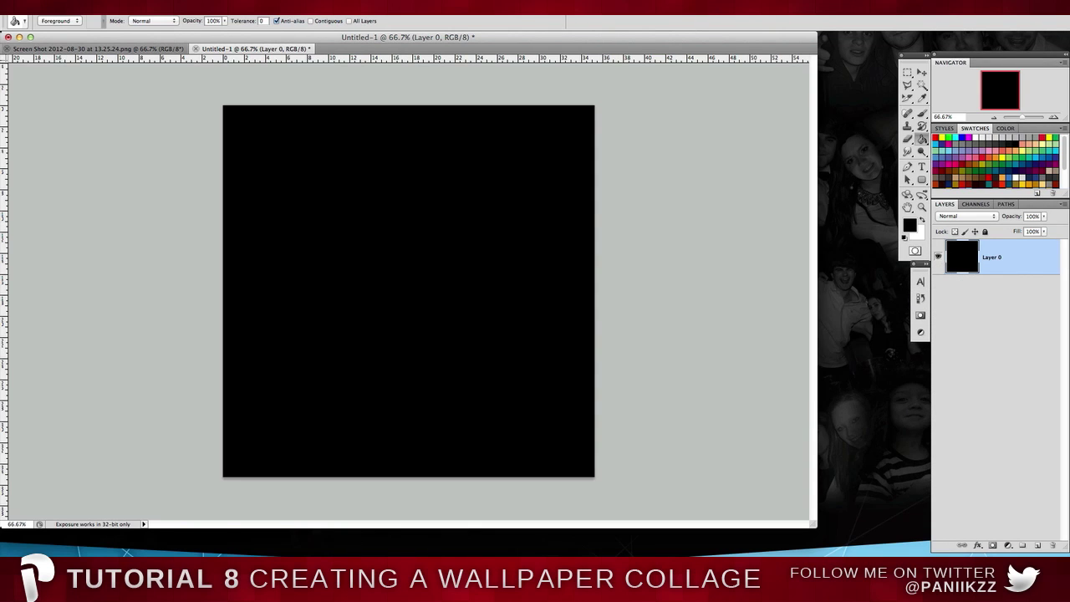
Switch to iPhoto, open the Garden Photoshoot event and look through its photos
{"action": "key", "text": "super+Tab"}
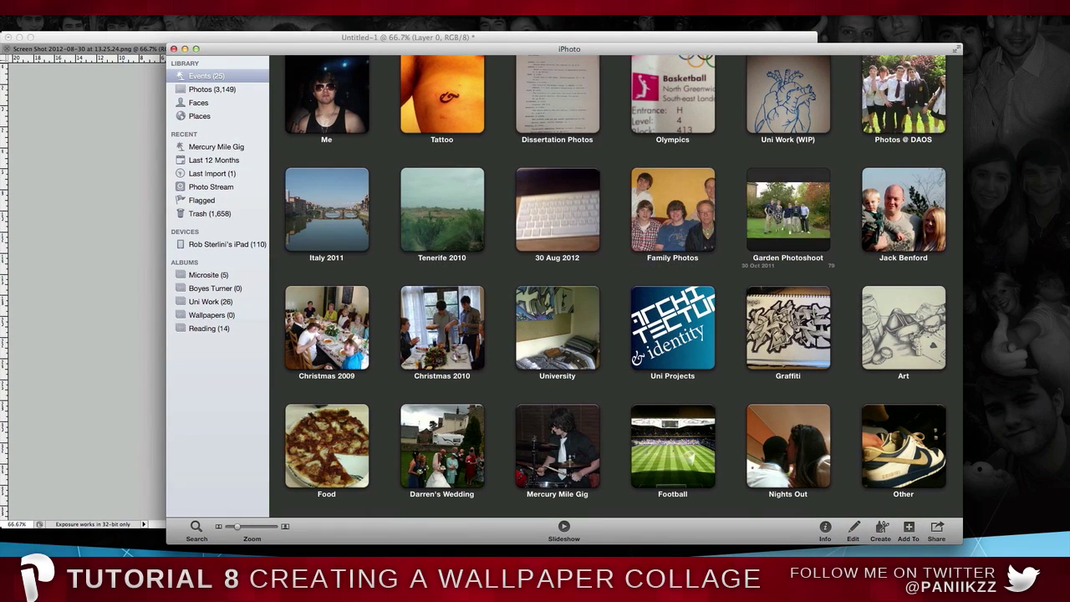
{"action": "double_click", "coordinate": [786, 209]}
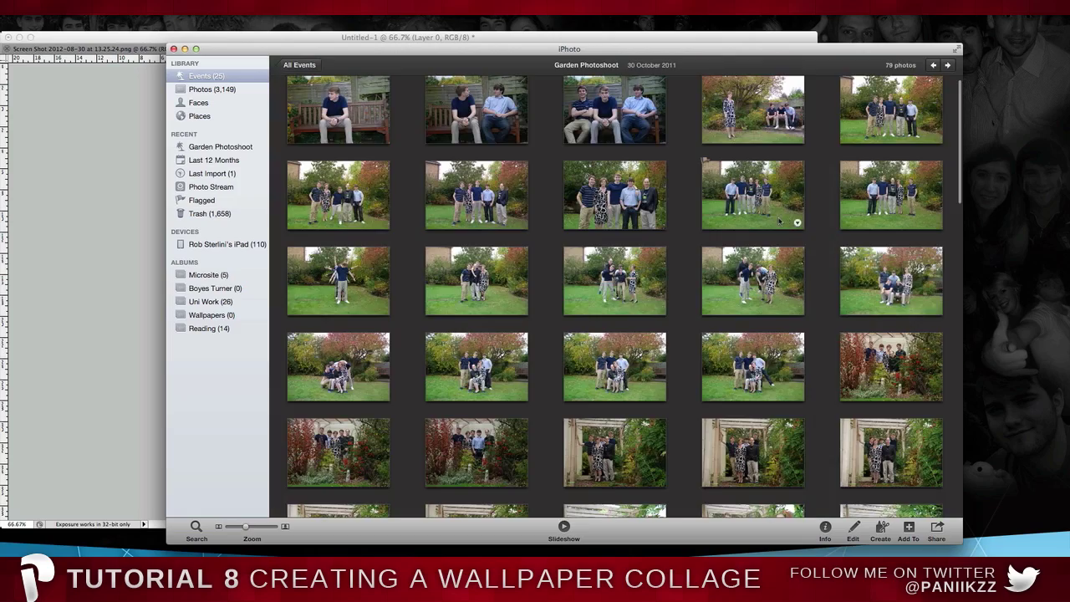
{"action": "scroll", "coordinate": [780, 219], "scroll_direction": "down", "scroll_amount": 15}
{"action": "scroll", "coordinate": [777, 220], "scroll_direction": "up", "scroll_amount": 15}
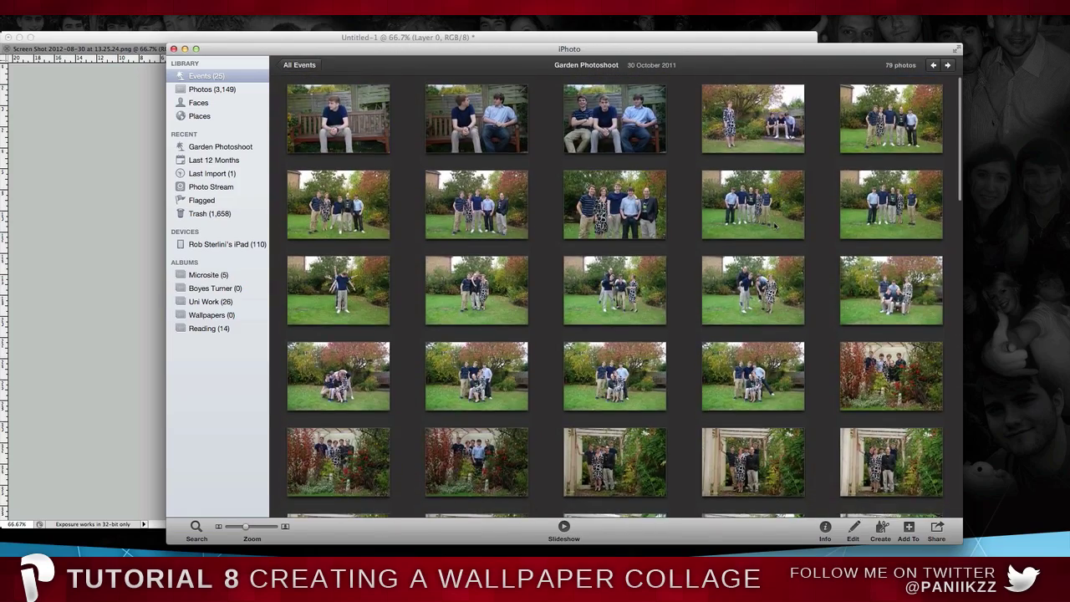
Bring the close-up group photo of five people on the lawn into the black document and convert its layer to a smart object
{"action": "left_click_drag", "start_coordinate": [612, 45], "coordinate": [701, 32]}
{"action": "left_click", "coordinate": [526, 171]}
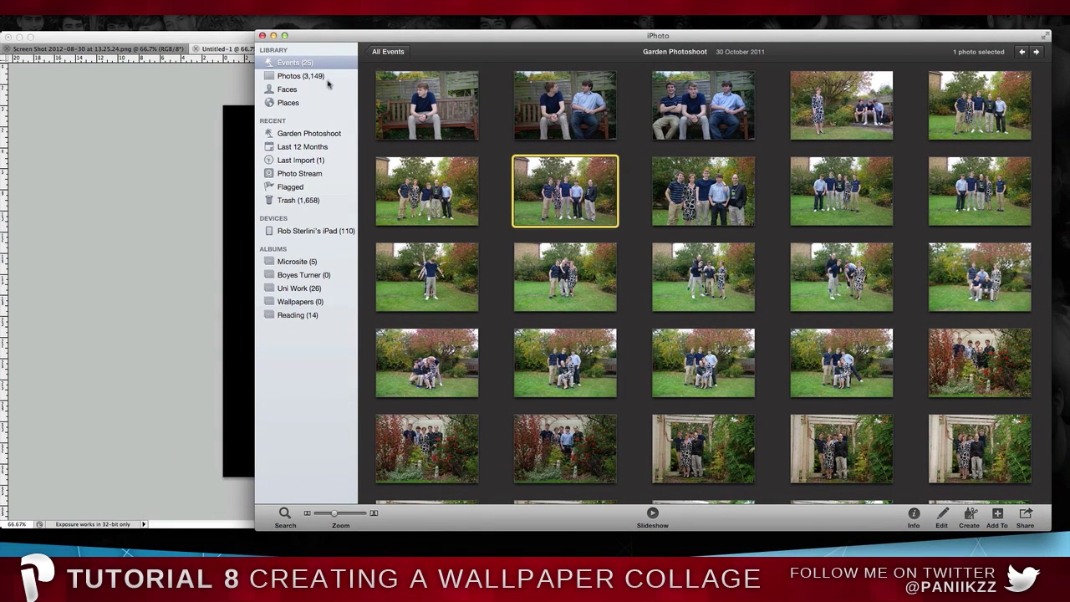
{"action": "left_click_drag", "start_coordinate": [704, 190], "coordinate": [214, 187]}
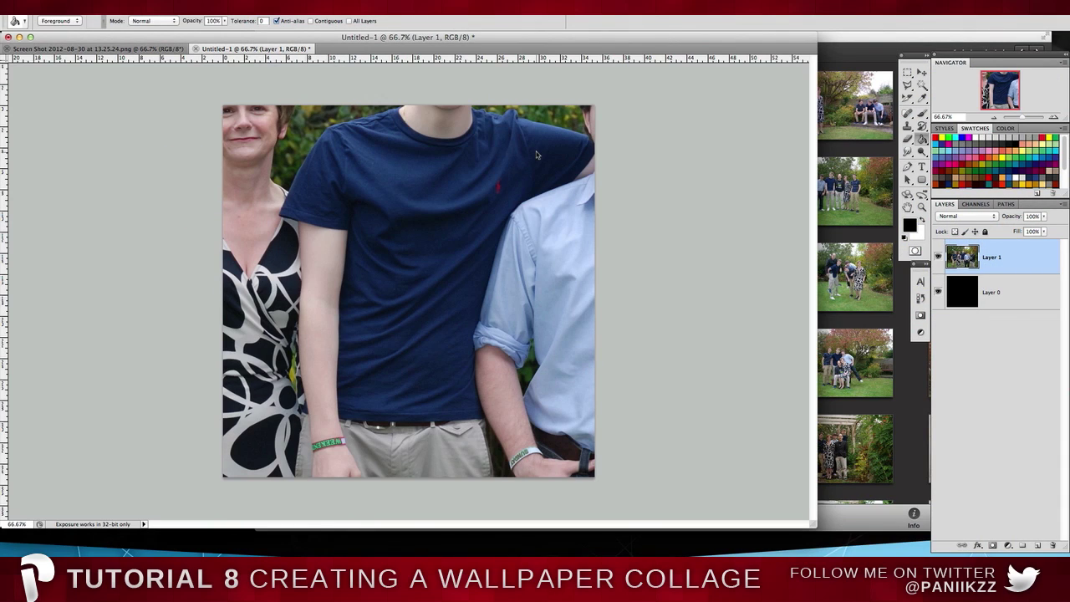
{"action": "right_click", "coordinate": [1041, 261]}
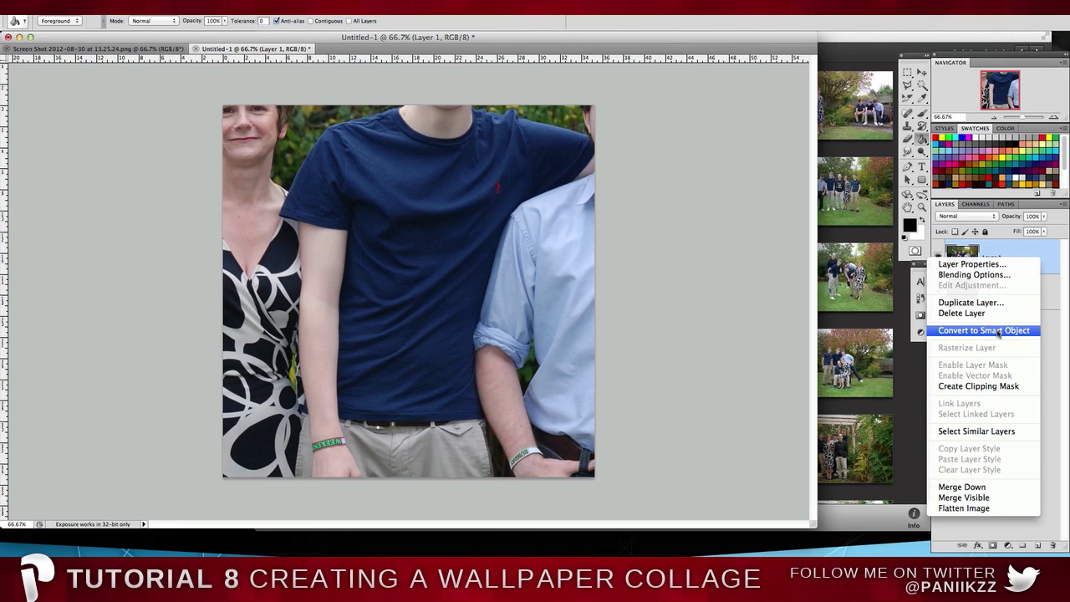
{"action": "left_click", "coordinate": [991, 335]}
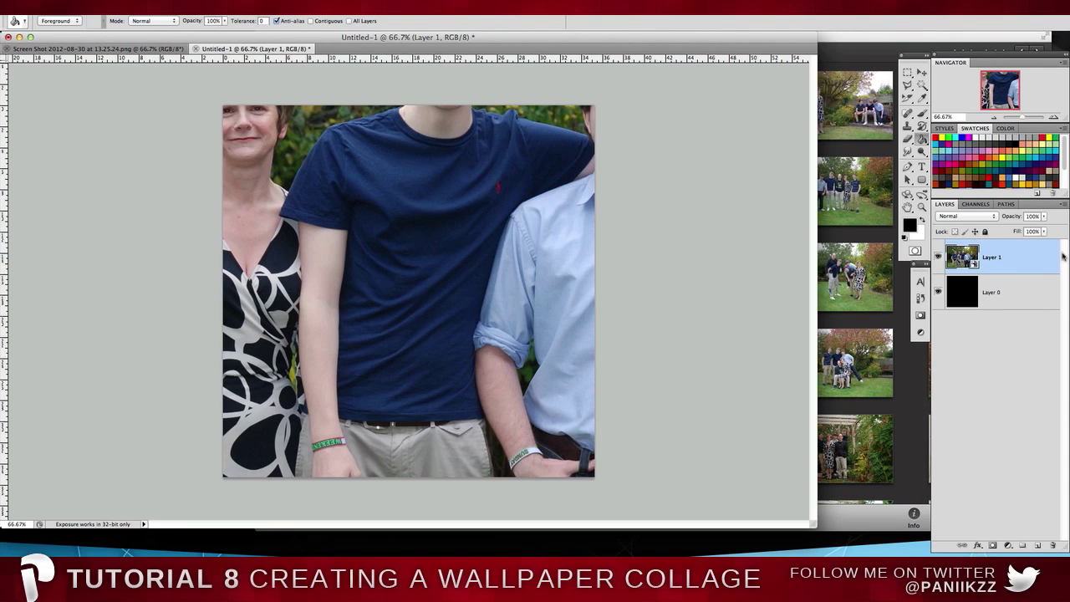
Convert the group photo's layer to a smart object and scale it down proportionally until the whole picture fits inside the black canvas
{"action": "right_click", "coordinate": [1015, 261]}
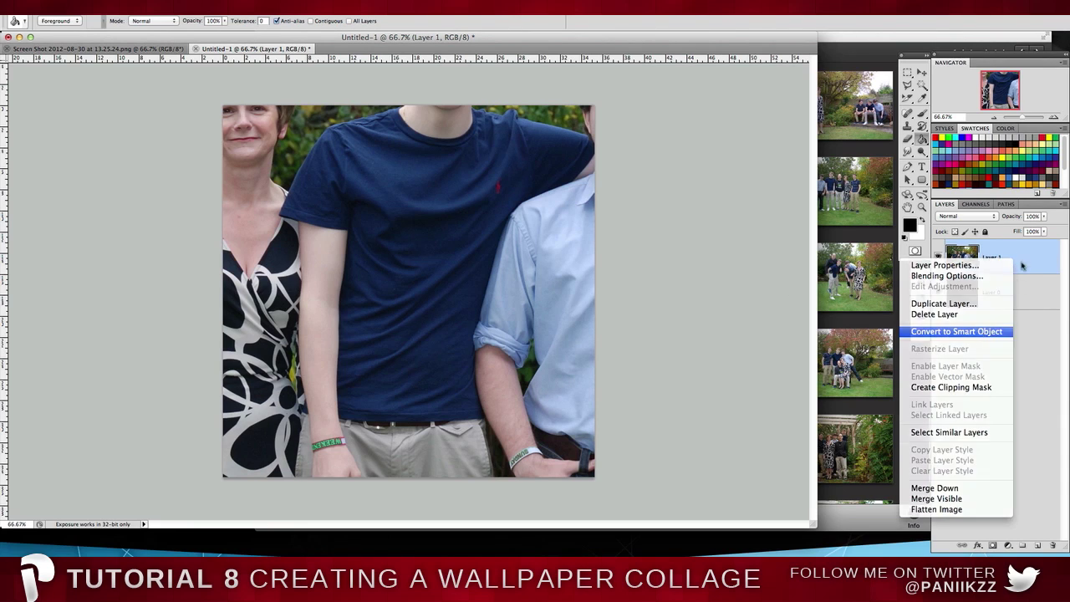
{"action": "left_click", "coordinate": [986, 331]}
{"action": "key", "text": "super+t"}
{"action": "left_click", "coordinate": [188, 23]}
{"action": "left_click_drag", "start_coordinate": [153, 23], "coordinate": [108, 27]}
{"action": "key", "text": "Return"}
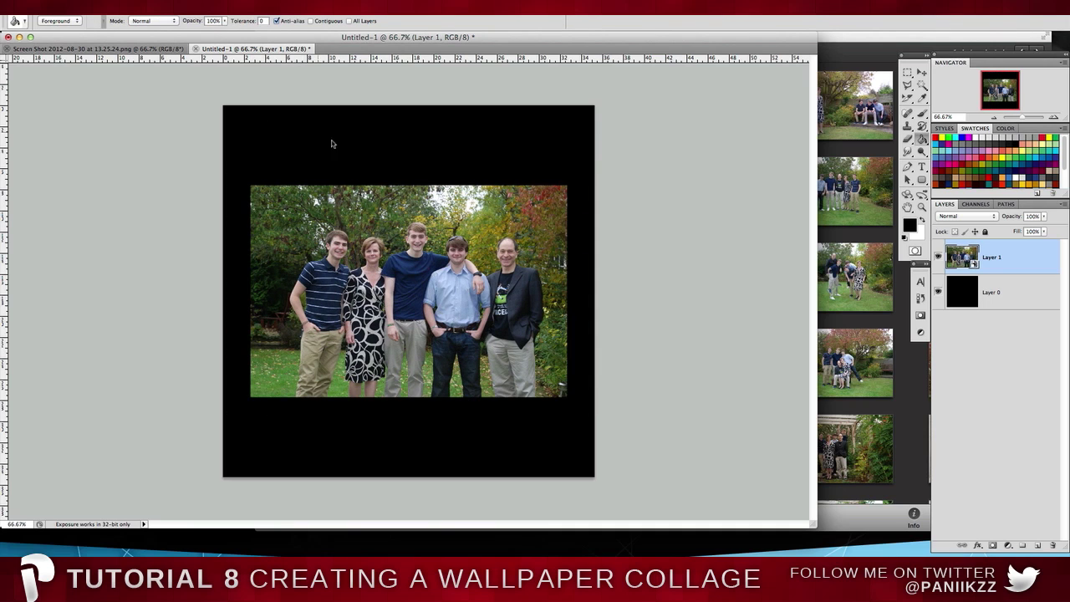
Add a layer mask to the group photo's layer and make the mask active for painting
{"action": "key", "text": "super+Tab"}
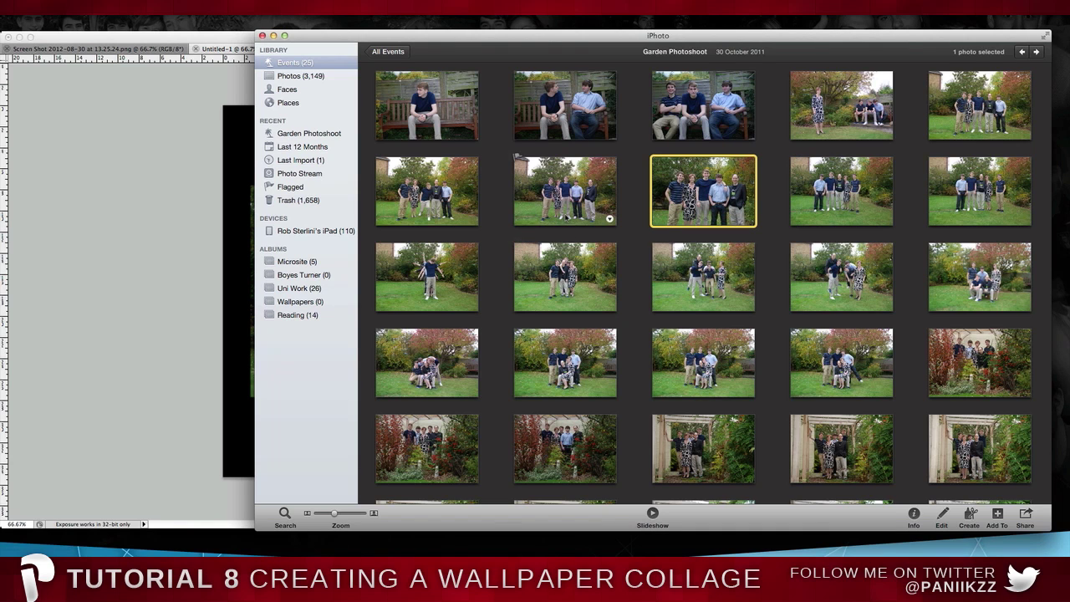
{"action": "key", "text": "super+Tab"}
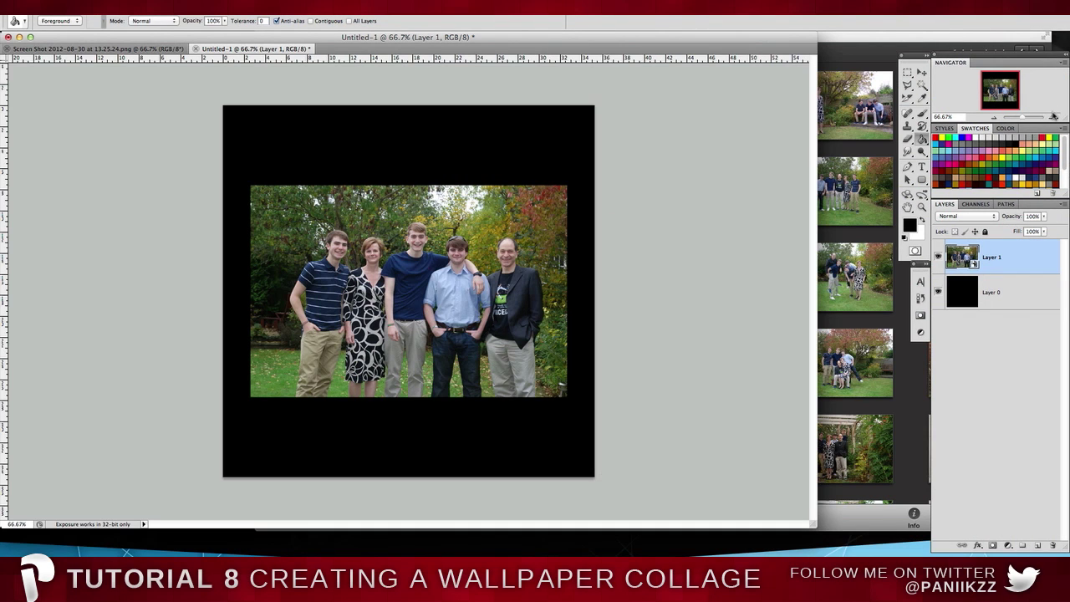
{"action": "left_click", "coordinate": [1053, 116]}
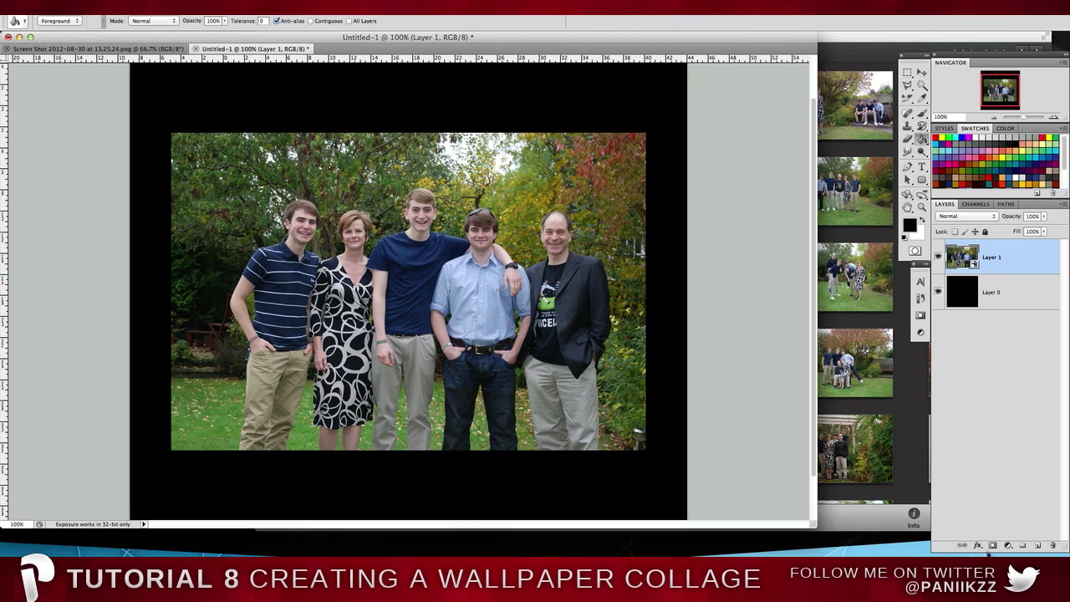
{"action": "left_click", "coordinate": [993, 545]}
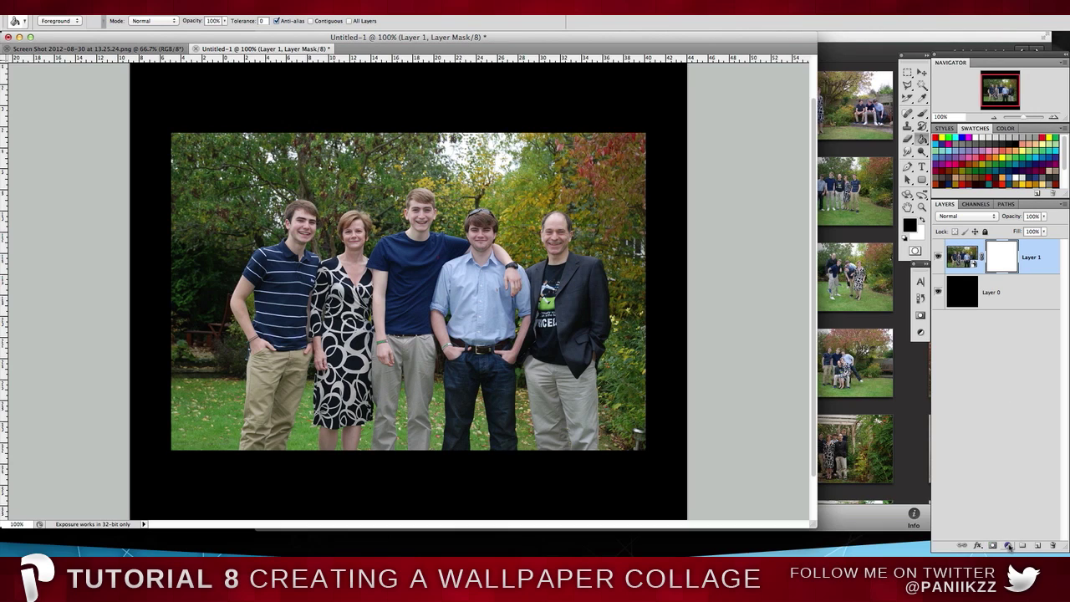
{"action": "right_click", "coordinate": [1000, 259]}
{"action": "left_click", "coordinate": [1011, 254]}
Set up a soft Brush with a size of 135 px, 0% hardness and 50% opacity
{"action": "left_click", "coordinate": [922, 114]}
{"action": "left_click", "coordinate": [52, 21]}
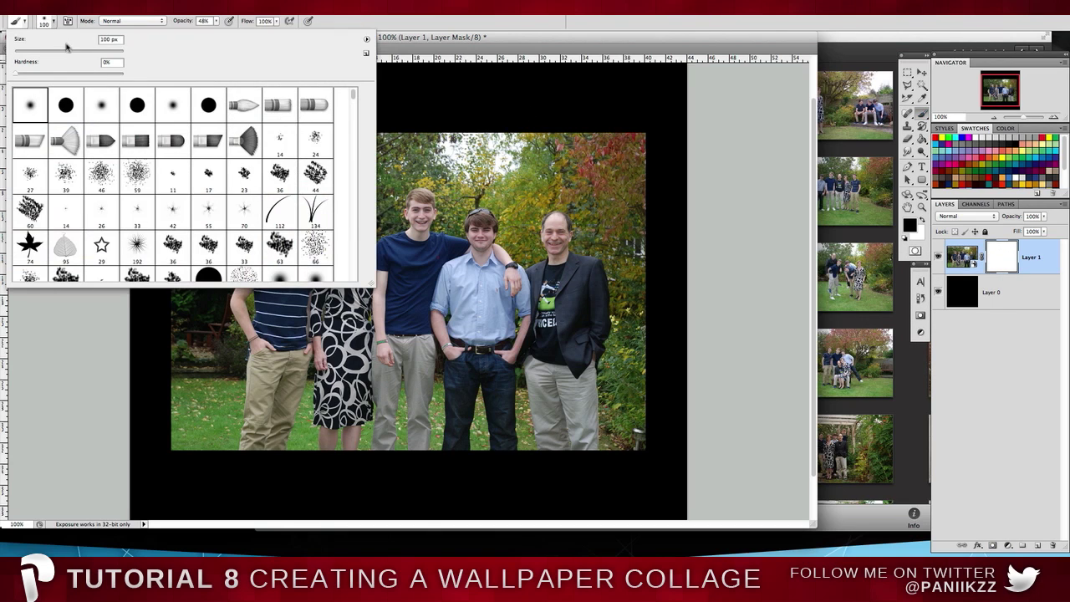
{"action": "left_click_drag", "start_coordinate": [75, 54], "coordinate": [82, 52]}
{"action": "key", "text": "Tab"}
{"action": "key", "text": "Return"}
{"action": "left_click", "coordinate": [215, 21]}
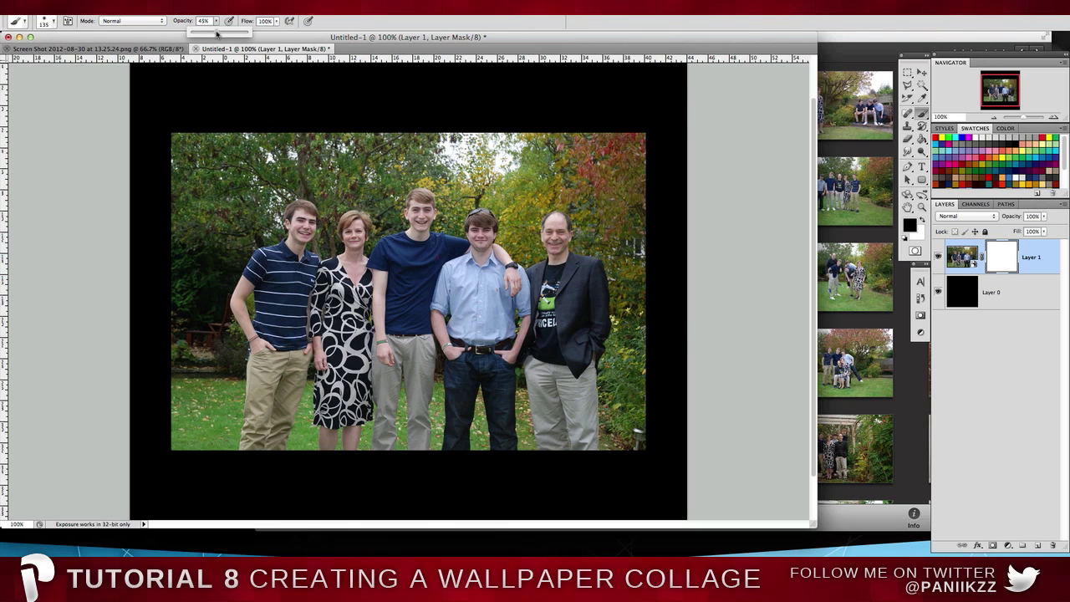
{"action": "left_click", "coordinate": [515, 42]}
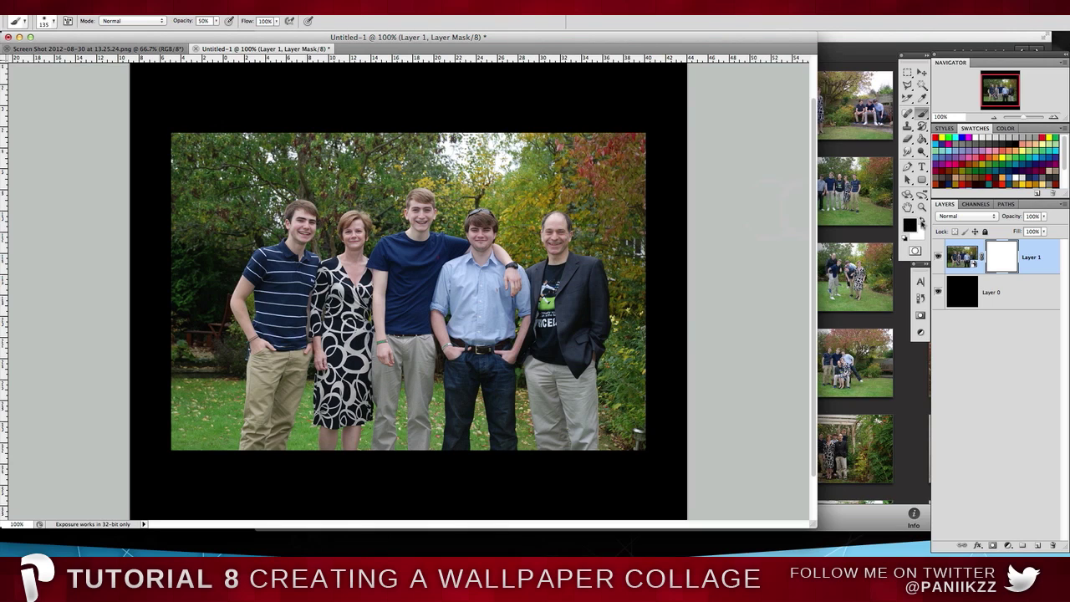
Paint black on the mask around all edges of the group photo so its background fades into the black canvas
{"action": "mouse_move", "coordinate": [669, 136]}
{"action": "left_mouse_down"}
{"action": "mouse_move", "coordinate": [395, 141]}
{"action": "mouse_move", "coordinate": [445, 143]}
{"action": "mouse_move", "coordinate": [531, 175]}
{"action": "mouse_move", "coordinate": [583, 147]}
{"action": "mouse_move", "coordinate": [523, 141]}
{"action": "mouse_move", "coordinate": [657, 145]}
{"action": "mouse_move", "coordinate": [549, 145]}
{"action": "mouse_move", "coordinate": [615, 212]}
{"action": "mouse_move", "coordinate": [611, 241]}
{"action": "mouse_move", "coordinate": [573, 175]}
{"action": "mouse_move", "coordinate": [630, 187]}
{"action": "mouse_move", "coordinate": [633, 247]}
{"action": "mouse_move", "coordinate": [637, 196]}
{"action": "mouse_move", "coordinate": [647, 373]}
{"action": "mouse_move", "coordinate": [644, 264]}
{"action": "mouse_move", "coordinate": [632, 440]}
{"action": "mouse_move", "coordinate": [642, 459]}
{"action": "mouse_move", "coordinate": [637, 307]}
{"action": "mouse_move", "coordinate": [648, 279]}
{"action": "mouse_move", "coordinate": [651, 368]}
{"action": "mouse_move", "coordinate": [660, 359]}
{"action": "mouse_move", "coordinate": [653, 165]}
{"action": "mouse_move", "coordinate": [594, 147]}
{"action": "mouse_move", "coordinate": [242, 123]}
{"action": "mouse_move", "coordinate": [538, 129]}
{"action": "mouse_move", "coordinate": [255, 137]}
{"action": "mouse_move", "coordinate": [574, 132]}
{"action": "mouse_move", "coordinate": [160, 135]}
{"action": "mouse_move", "coordinate": [320, 138]}
{"action": "mouse_move", "coordinate": [158, 148]}
{"action": "mouse_move", "coordinate": [250, 147]}
{"action": "mouse_move", "coordinate": [200, 196]}
{"action": "mouse_move", "coordinate": [228, 179]}
{"action": "mouse_move", "coordinate": [254, 222]}
{"action": "mouse_move", "coordinate": [266, 182]}
{"action": "mouse_move", "coordinate": [323, 168]}
{"action": "mouse_move", "coordinate": [249, 180]}
{"action": "mouse_move", "coordinate": [383, 181]}
{"action": "mouse_move", "coordinate": [385, 206]}
{"action": "mouse_move", "coordinate": [392, 184]}
{"action": "mouse_move", "coordinate": [465, 143]}
{"action": "mouse_move", "coordinate": [401, 169]}
{"action": "mouse_move", "coordinate": [455, 172]}
{"action": "mouse_move", "coordinate": [453, 211]}
{"action": "mouse_move", "coordinate": [522, 183]}
{"action": "left_mouse_up"}
{"action": "left_click_drag", "start_coordinate": [514, 217], "coordinate": [518, 196]}
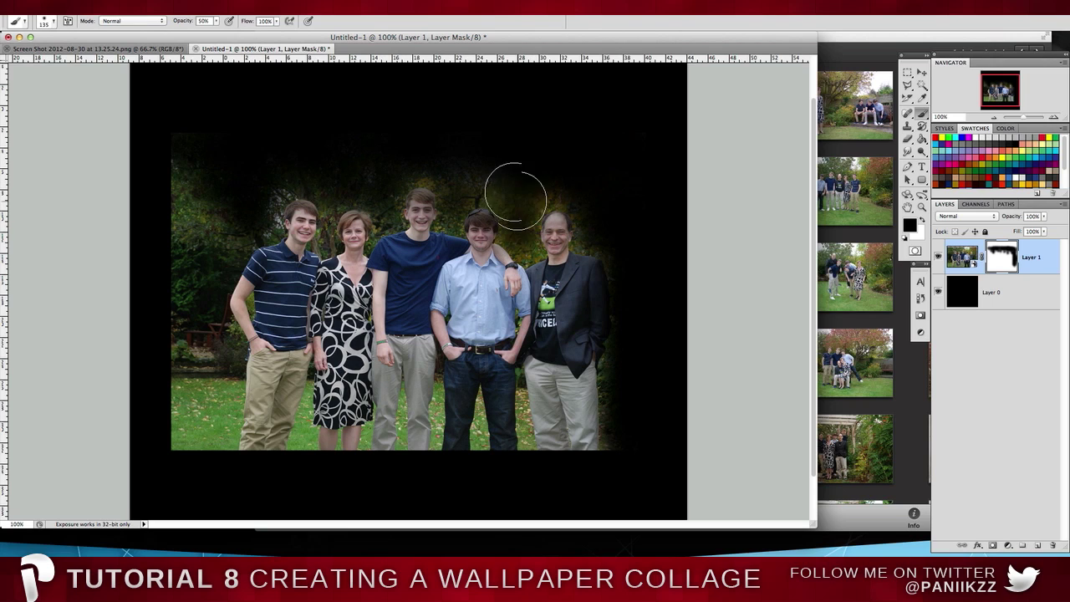
{"action": "mouse_move", "coordinate": [192, 251]}
{"action": "left_mouse_down"}
{"action": "mouse_move", "coordinate": [188, 217]}
{"action": "mouse_move", "coordinate": [176, 238]}
{"action": "mouse_move", "coordinate": [169, 232]}
{"action": "mouse_move", "coordinate": [186, 265]}
{"action": "mouse_move", "coordinate": [226, 213]}
{"action": "mouse_move", "coordinate": [221, 264]}
{"action": "mouse_move", "coordinate": [190, 333]}
{"action": "mouse_move", "coordinate": [220, 399]}
{"action": "mouse_move", "coordinate": [221, 374]}
{"action": "mouse_move", "coordinate": [199, 457]}
{"action": "mouse_move", "coordinate": [197, 371]}
{"action": "mouse_move", "coordinate": [184, 336]}
{"action": "mouse_move", "coordinate": [171, 461]}
{"action": "mouse_move", "coordinate": [175, 435]}
{"action": "mouse_move", "coordinate": [192, 462]}
{"action": "mouse_move", "coordinate": [335, 476]}
{"action": "mouse_move", "coordinate": [621, 458]}
{"action": "mouse_move", "coordinate": [486, 467]}
{"action": "mouse_move", "coordinate": [193, 451]}
{"action": "mouse_move", "coordinate": [701, 453]}
{"action": "mouse_move", "coordinate": [176, 466]}
{"action": "mouse_move", "coordinate": [586, 471]}
{"action": "mouse_move", "coordinate": [629, 454]}
{"action": "mouse_move", "coordinate": [204, 453]}
{"action": "mouse_move", "coordinate": [186, 440]}
{"action": "mouse_move", "coordinate": [622, 421]}
{"action": "mouse_move", "coordinate": [638, 404]}
{"action": "mouse_move", "coordinate": [349, 413]}
{"action": "mouse_move", "coordinate": [21, 381]}
{"action": "mouse_move", "coordinate": [629, 421]}
{"action": "mouse_move", "coordinate": [112, 427]}
{"action": "left_mouse_up"}
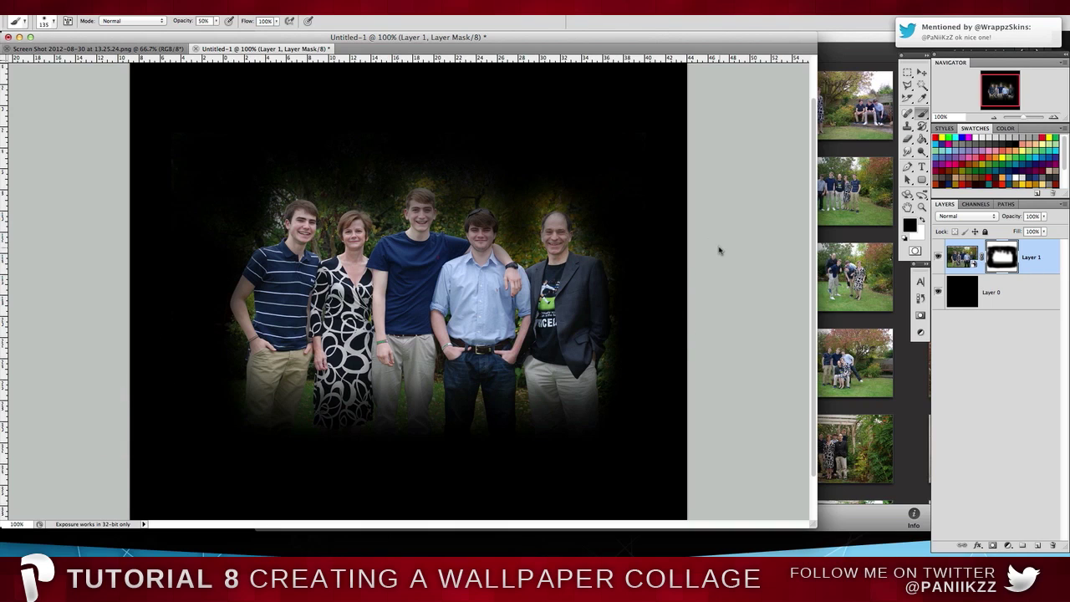
Scale the masked group photo down slightly in proportion and move it a little to the left
{"action": "key", "text": "ctrl+t"}
{"action": "left_click_drag", "start_coordinate": [148, 25], "coordinate": [142, 28]}
{"action": "key", "text": "Return"}
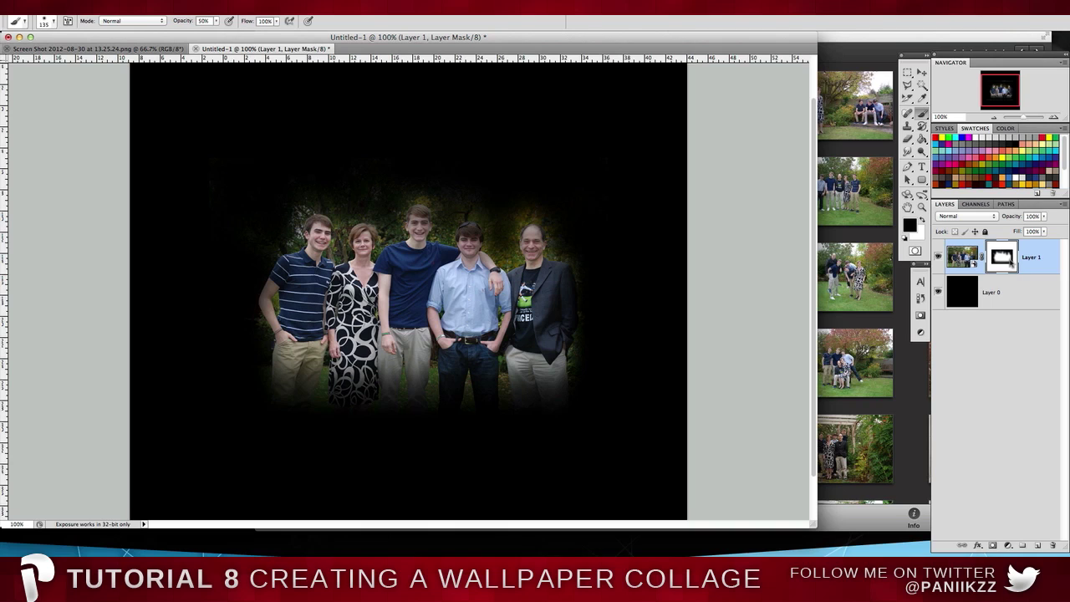
{"action": "left_click", "coordinate": [922, 73]}
{"action": "left_click_drag", "start_coordinate": [330, 221], "coordinate": [320, 221]}
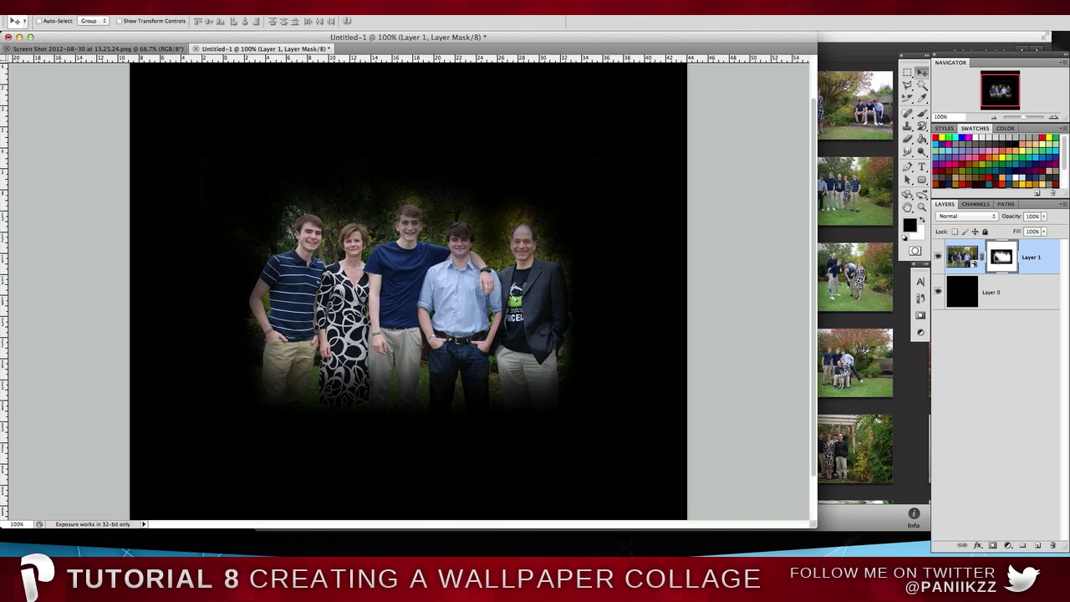
Bring the iPhoto picture of three young men, one raising his fist, from the Garden Photoshoot event into the collage document
{"action": "left_click", "coordinate": [889, 266]}
{"action": "scroll", "coordinate": [891, 265], "scroll_direction": "down", "scroll_amount": 5}
{"action": "scroll", "coordinate": [892, 264], "scroll_direction": "down", "scroll_amount": 3}
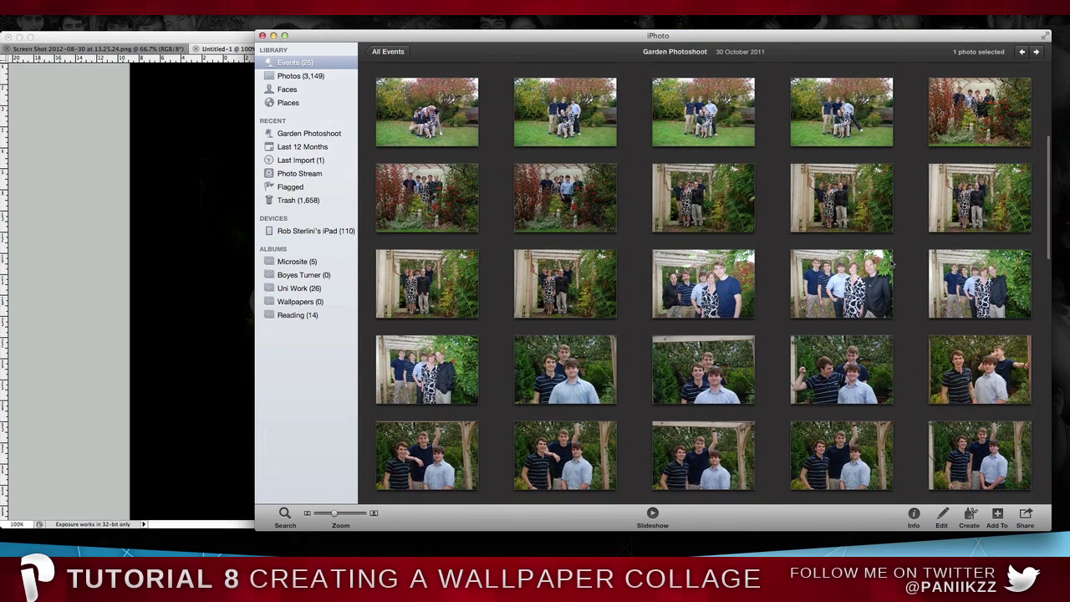
{"action": "mouse_move", "coordinate": [892, 265]}
{"action": "scroll", "coordinate": [891, 264], "scroll_direction": "down", "scroll_amount": 2}
{"action": "left_click", "coordinate": [794, 288]}
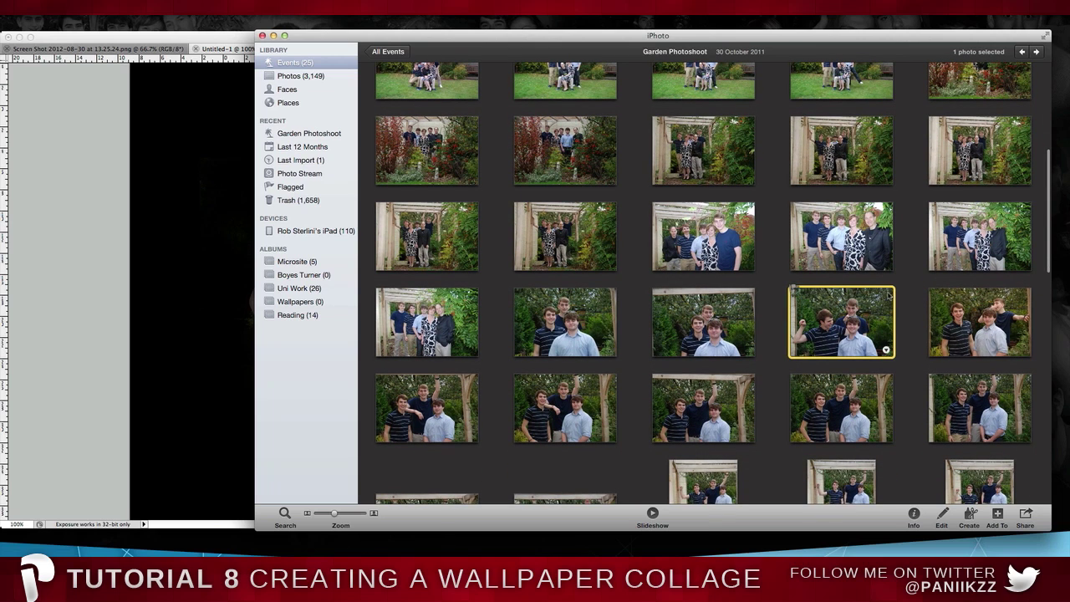
{"action": "left_click_drag", "start_coordinate": [793, 288], "coordinate": [192, 237]}
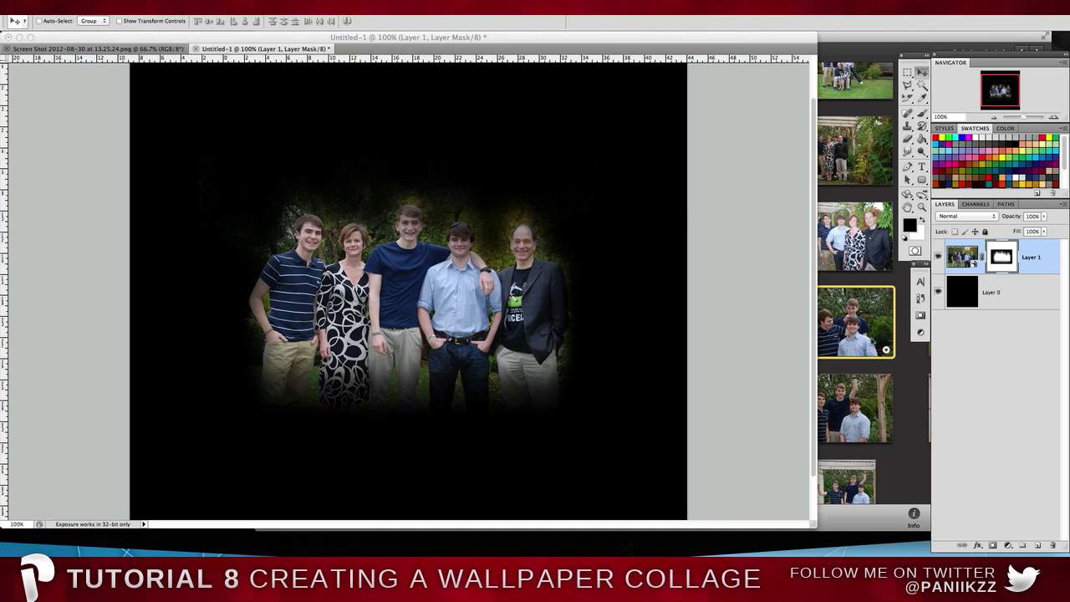
{"action": "left_click_drag", "start_coordinate": [848, 323], "coordinate": [232, 253]}
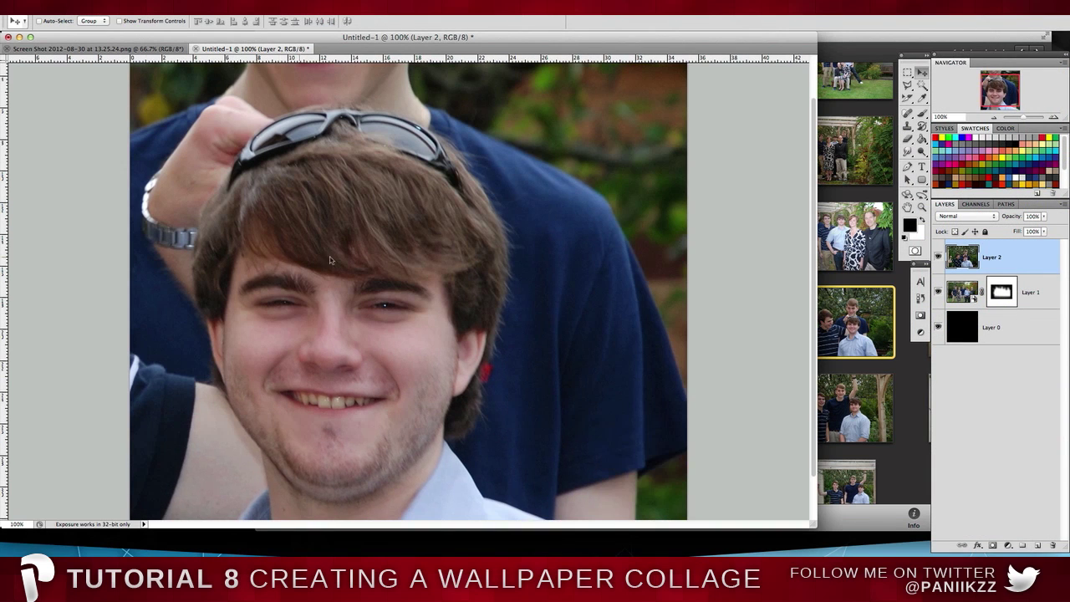
{"action": "left_click_drag", "start_coordinate": [660, 206], "coordinate": [473, 400]}
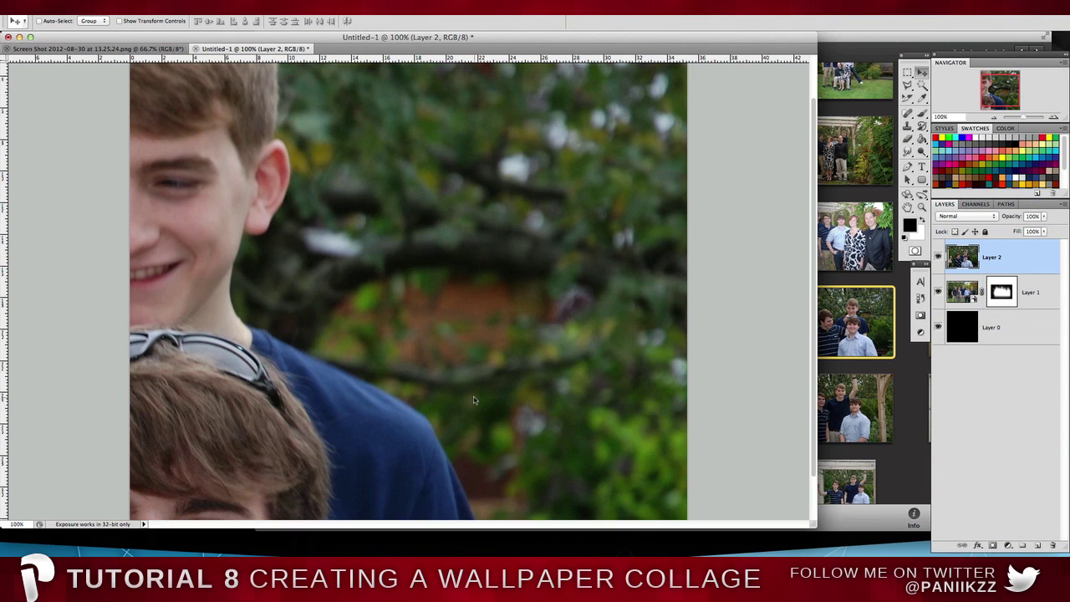
Convert the new three-person photo layer to a smart object and scale it proportionally to 12%
{"action": "right_click", "coordinate": [1009, 248]}
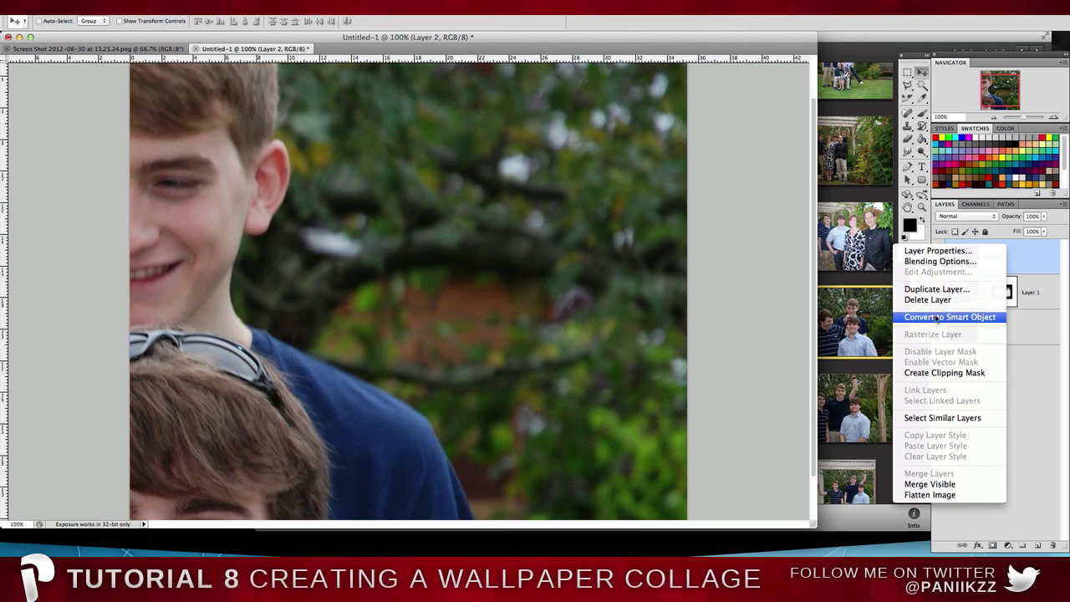
{"action": "left_click", "coordinate": [937, 317]}
{"action": "key", "text": "super+t"}
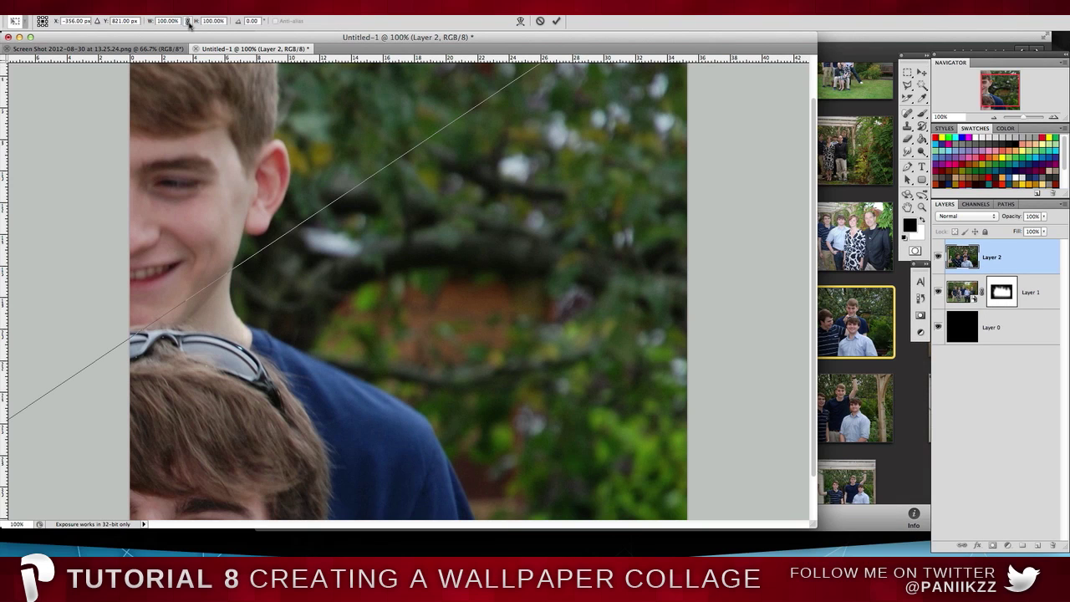
{"action": "left_click", "coordinate": [167, 20]}
{"action": "type", "text": "24"}
{"action": "key", "text": "Return"}
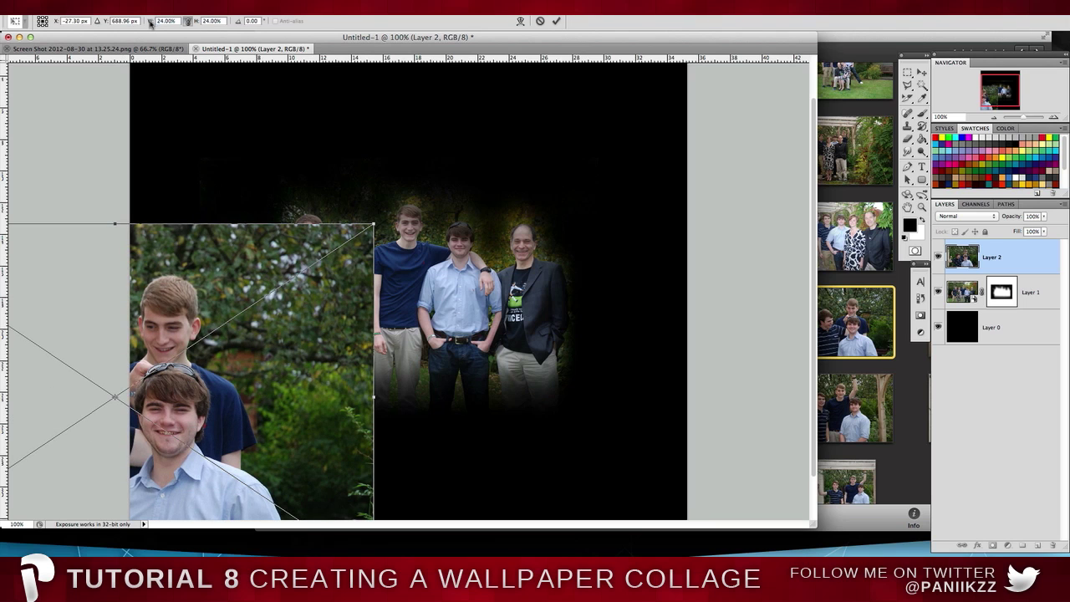
{"action": "left_click", "coordinate": [156, 20]}
{"action": "type", "text": "12"}
{"action": "key", "text": "Return"}
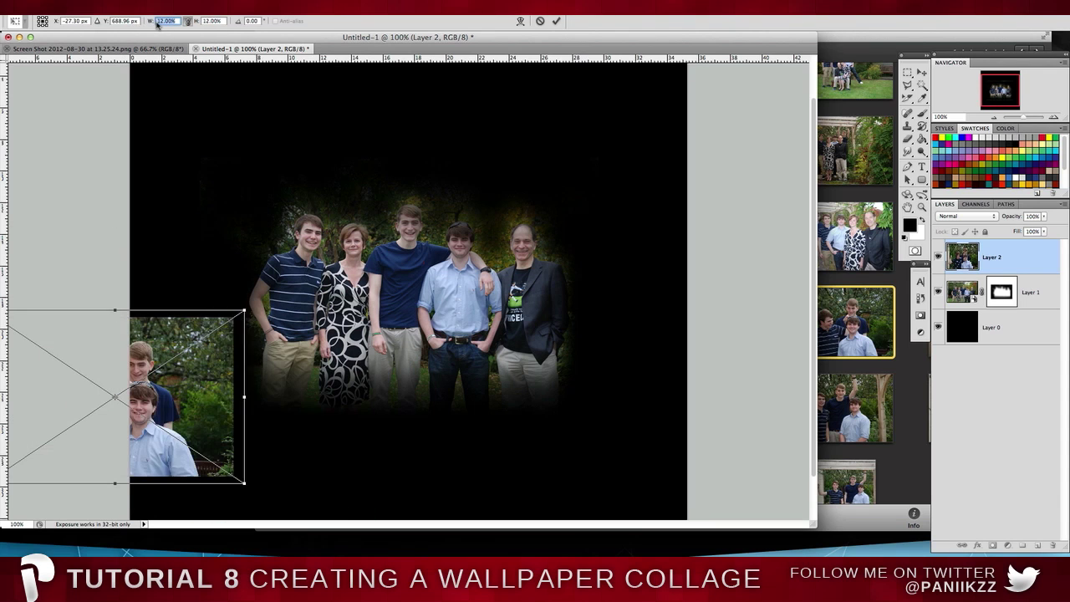
Move the three-person photo to the lower right of the canvas, overlapping the group photo, and apply the transform
{"action": "left_click_drag", "start_coordinate": [169, 342], "coordinate": [631, 358]}
{"action": "key", "text": "Return"}
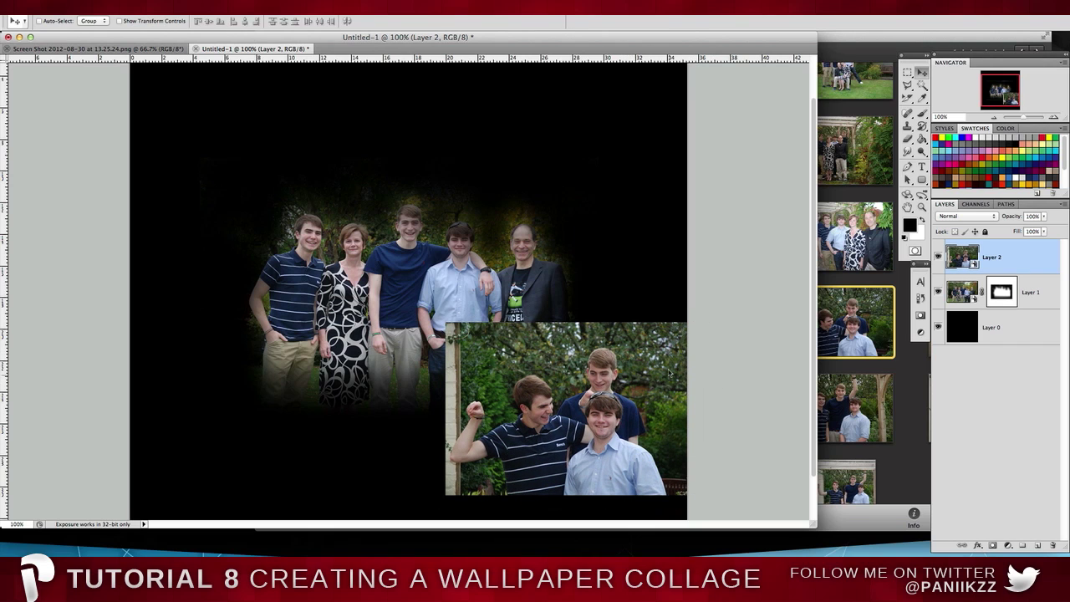
{"action": "left_click_drag", "start_coordinate": [671, 373], "coordinate": [668, 372]}
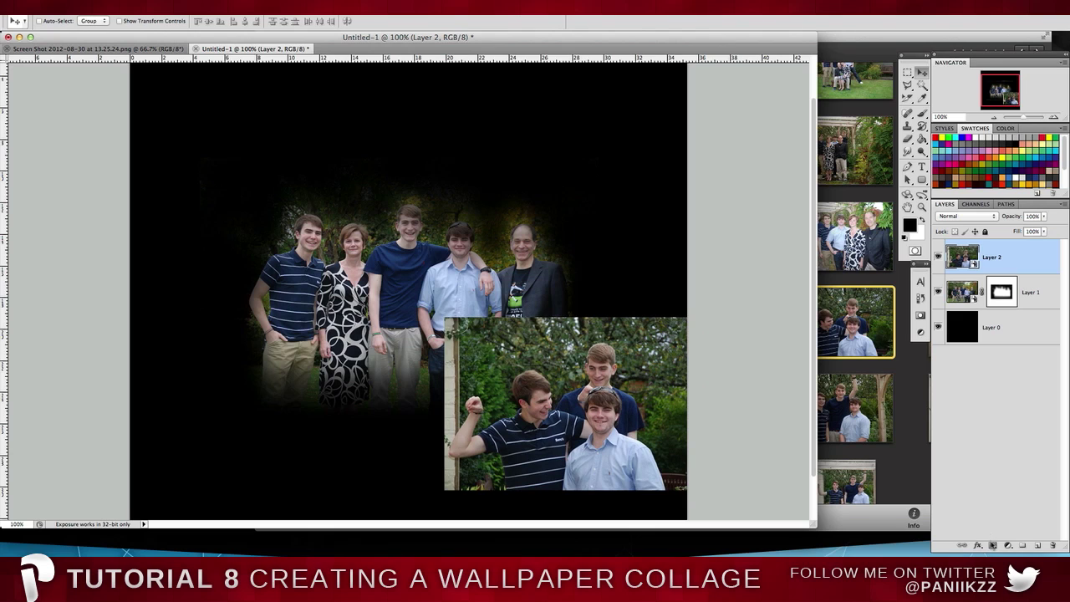
Add a layer mask to the three-person photo's layer and lower the layer's opacity to 63%
{"action": "left_click", "coordinate": [992, 545]}
{"action": "left_click_drag", "start_coordinate": [1043, 219], "coordinate": [1017, 230]}
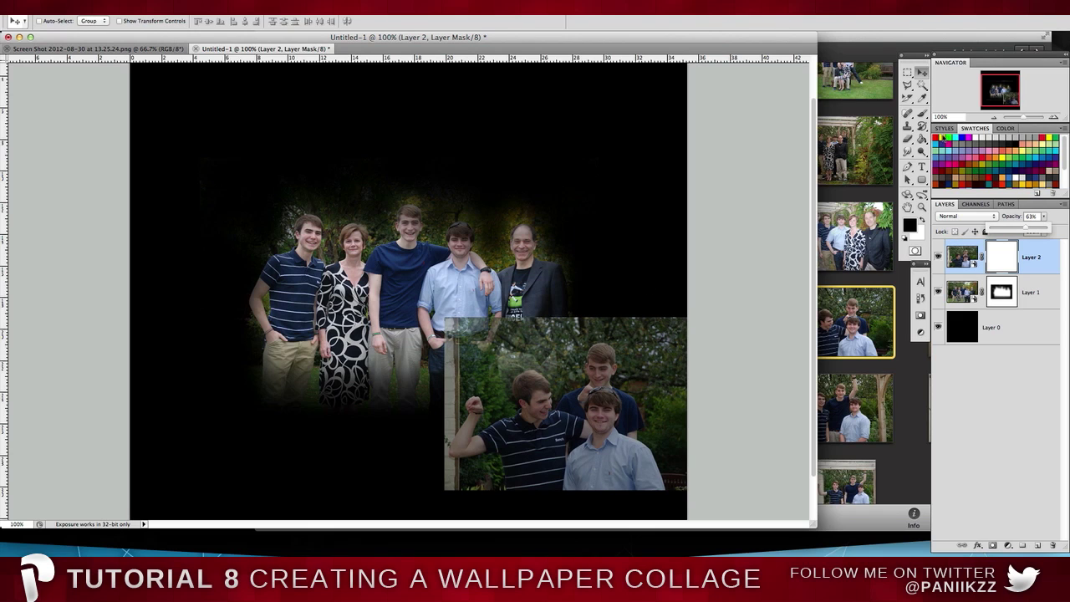
Brush black on the mask around the three young men to fade the photo's edges into the group photo and canvas
{"action": "left_click", "coordinate": [921, 114]}
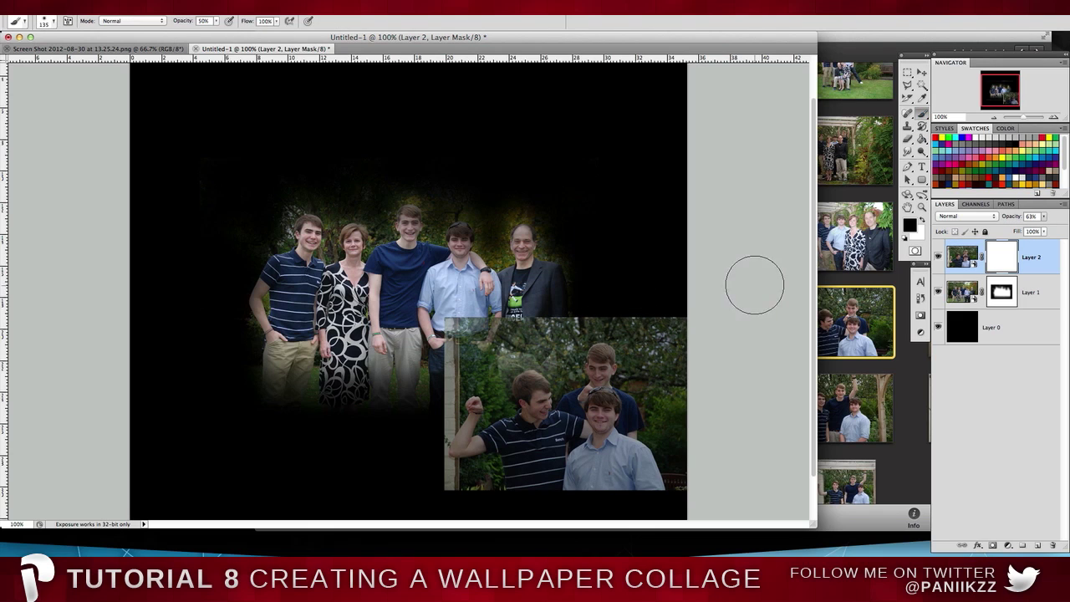
{"action": "mouse_move", "coordinate": [528, 332]}
{"action": "left_mouse_down"}
{"action": "mouse_move", "coordinate": [560, 336]}
{"action": "mouse_move", "coordinate": [504, 341]}
{"action": "mouse_move", "coordinate": [580, 324]}
{"action": "mouse_move", "coordinate": [475, 330]}
{"action": "mouse_move", "coordinate": [449, 350]}
{"action": "mouse_move", "coordinate": [469, 319]}
{"action": "mouse_move", "coordinate": [480, 320]}
{"action": "mouse_move", "coordinate": [451, 332]}
{"action": "mouse_move", "coordinate": [438, 393]}
{"action": "mouse_move", "coordinate": [490, 370]}
{"action": "left_mouse_up"}
{"action": "mouse_move", "coordinate": [628, 298]}
{"action": "left_mouse_down"}
{"action": "mouse_move", "coordinate": [561, 308]}
{"action": "mouse_move", "coordinate": [668, 310]}
{"action": "mouse_move", "coordinate": [608, 313]}
{"action": "mouse_move", "coordinate": [648, 352]}
{"action": "mouse_move", "coordinate": [644, 373]}
{"action": "mouse_move", "coordinate": [670, 388]}
{"action": "mouse_move", "coordinate": [690, 489]}
{"action": "mouse_move", "coordinate": [678, 348]}
{"action": "mouse_move", "coordinate": [677, 496]}
{"action": "mouse_move", "coordinate": [408, 488]}
{"action": "mouse_move", "coordinate": [672, 510]}
{"action": "mouse_move", "coordinate": [432, 501]}
{"action": "mouse_move", "coordinate": [551, 509]}
{"action": "mouse_move", "coordinate": [477, 505]}
{"action": "mouse_move", "coordinate": [623, 505]}
{"action": "mouse_move", "coordinate": [465, 498]}
{"action": "mouse_move", "coordinate": [663, 497]}
{"action": "mouse_move", "coordinate": [627, 509]}
{"action": "mouse_move", "coordinate": [655, 504]}
{"action": "mouse_move", "coordinate": [484, 505]}
{"action": "mouse_move", "coordinate": [421, 483]}
{"action": "mouse_move", "coordinate": [429, 395]}
{"action": "mouse_move", "coordinate": [418, 469]}
{"action": "mouse_move", "coordinate": [448, 374]}
{"action": "mouse_move", "coordinate": [435, 462]}
{"action": "mouse_move", "coordinate": [448, 471]}
{"action": "mouse_move", "coordinate": [448, 413]}
{"action": "mouse_move", "coordinate": [525, 358]}
{"action": "mouse_move", "coordinate": [494, 366]}
{"action": "left_mouse_up"}
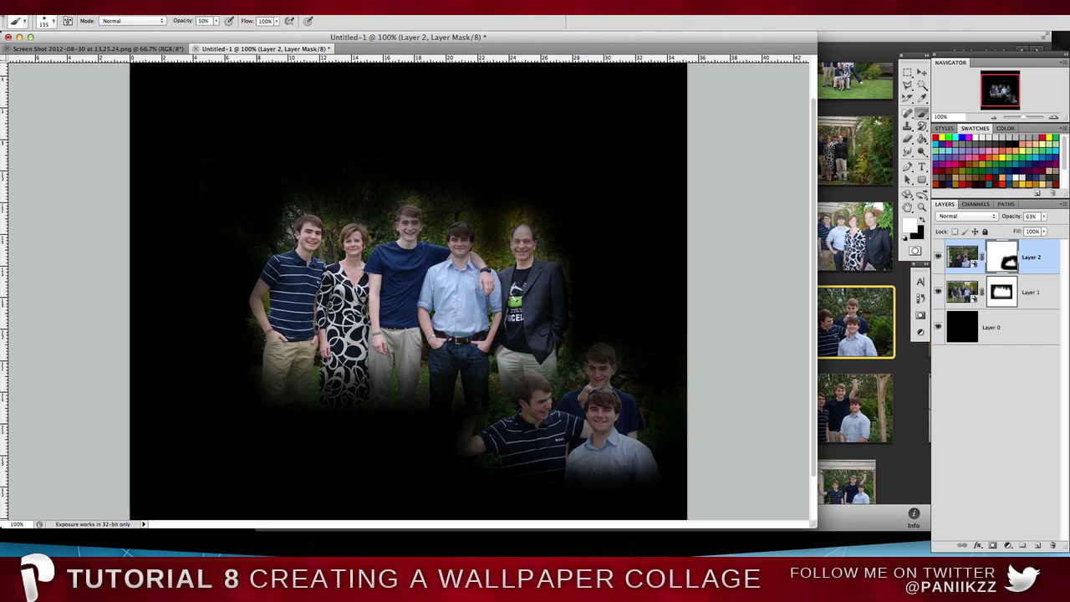
Reduce the brush size to 39 px and paint white on the mask to bring back the raised fist and arm
{"action": "left_click", "coordinate": [49, 20]}
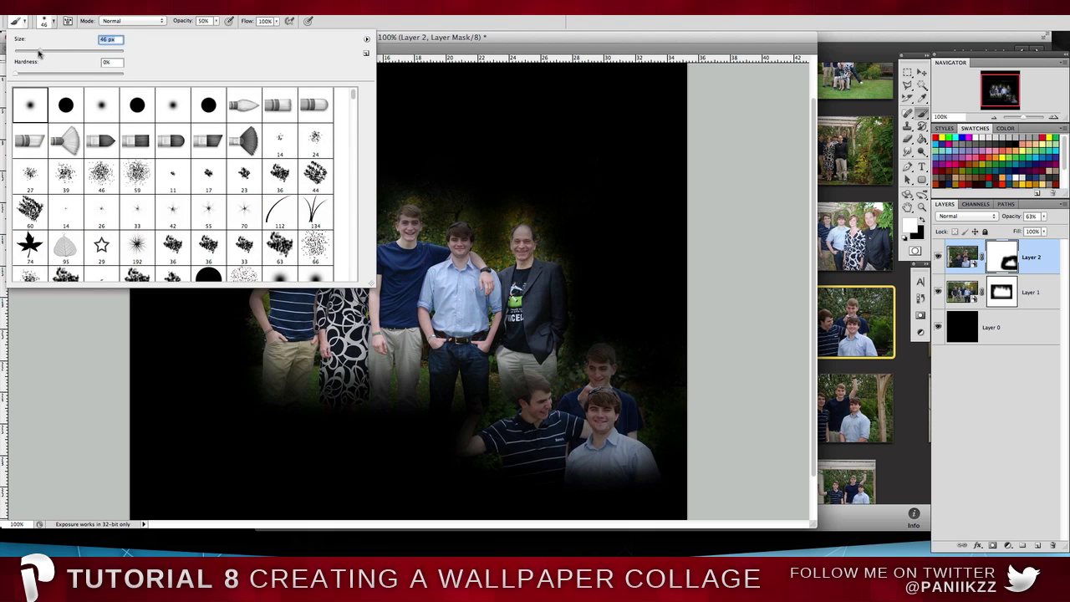
{"action": "left_click", "coordinate": [422, 38]}
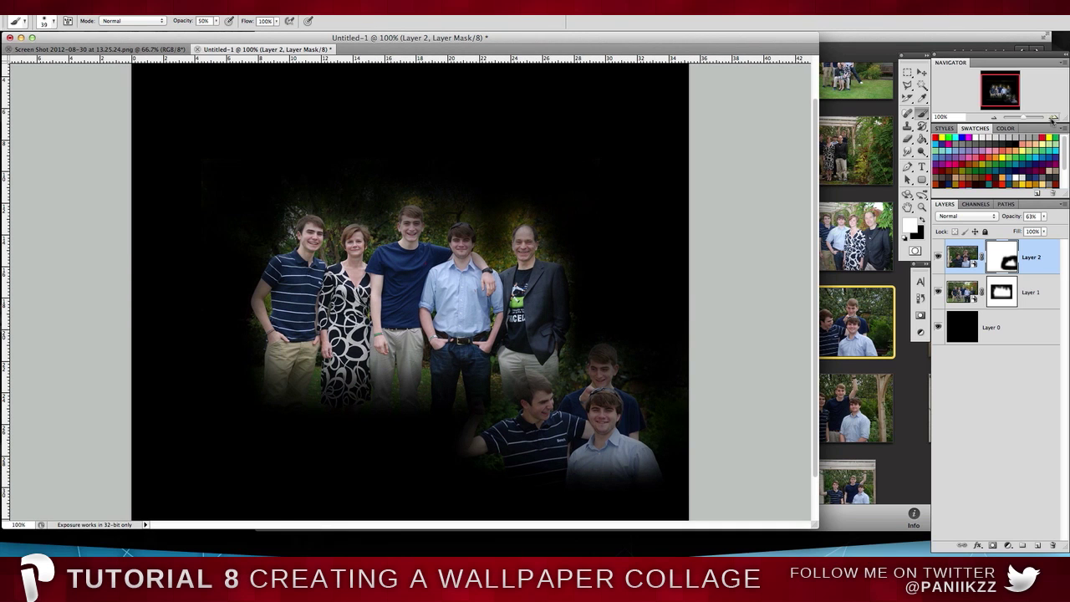
{"action": "key", "text": "super+plus"}
{"action": "key", "text": "super+plus"}
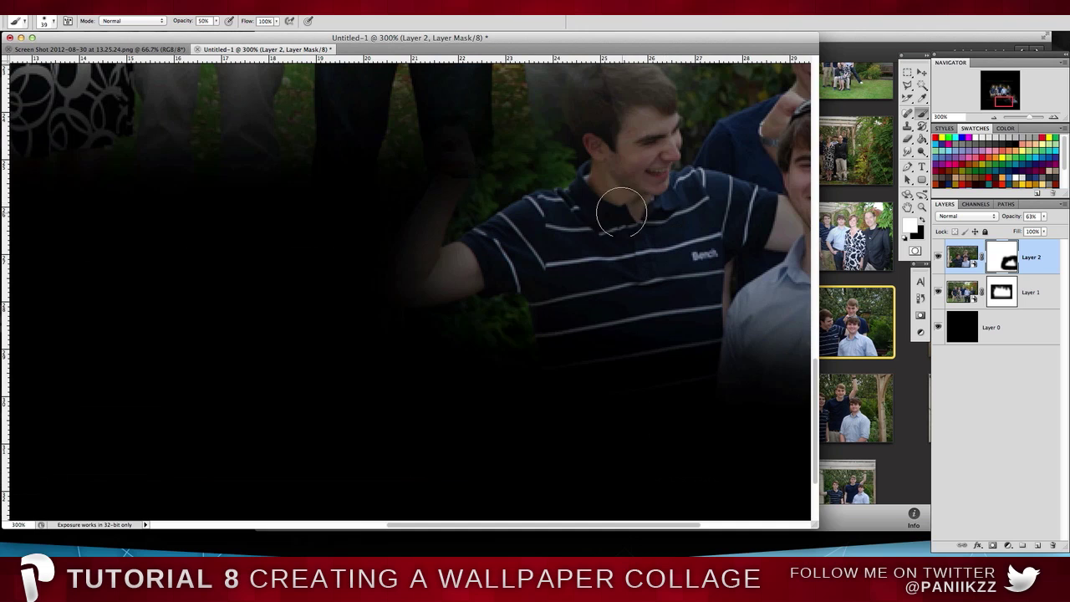
{"action": "left_click_drag", "start_coordinate": [451, 196], "coordinate": [454, 160]}
{"action": "scroll", "coordinate": [451, 217], "scroll_direction": "up", "scroll_amount": 3}
{"action": "mouse_move", "coordinate": [451, 217]}
{"action": "left_mouse_down"}
{"action": "mouse_move", "coordinate": [412, 390]}
{"action": "mouse_move", "coordinate": [474, 377]}
{"action": "mouse_move", "coordinate": [501, 353]}
{"action": "mouse_move", "coordinate": [415, 370]}
{"action": "mouse_move", "coordinate": [452, 267]}
{"action": "mouse_move", "coordinate": [446, 249]}
{"action": "mouse_move", "coordinate": [413, 367]}
{"action": "left_mouse_up"}
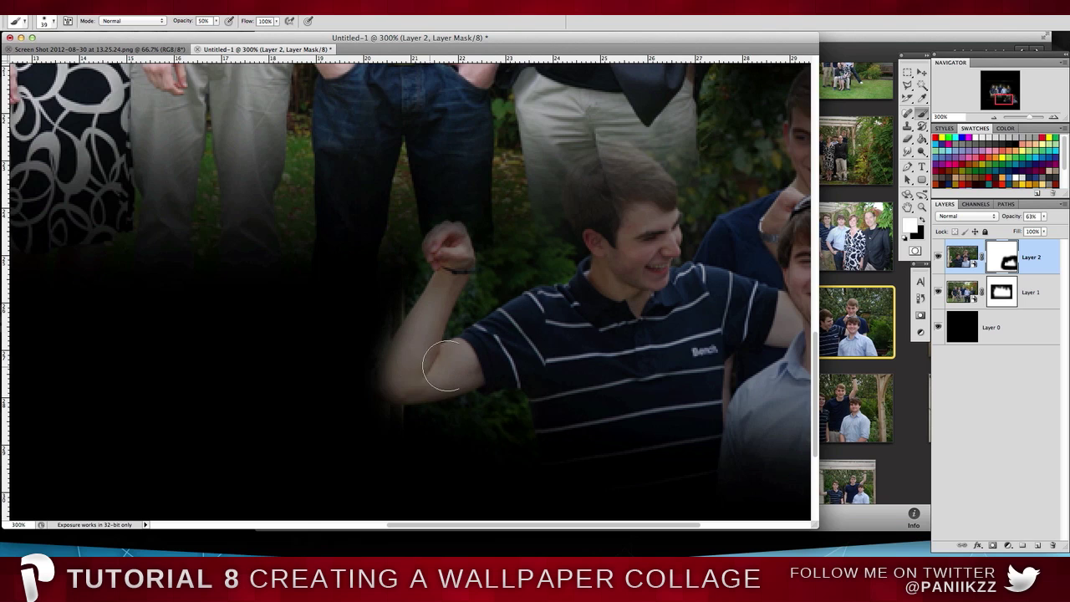
Paint white on the mask to restore the striped-shirt man's hair and the face of the man standing behind
{"action": "scroll", "coordinate": [568, 284], "scroll_direction": "right", "scroll_amount": 4}
{"action": "mouse_move", "coordinate": [462, 207]}
{"action": "left_mouse_down"}
{"action": "mouse_move", "coordinate": [483, 175]}
{"action": "mouse_move", "coordinate": [466, 171]}
{"action": "mouse_move", "coordinate": [476, 165]}
{"action": "mouse_move", "coordinate": [515, 192]}
{"action": "mouse_move", "coordinate": [485, 174]}
{"action": "mouse_move", "coordinate": [458, 211]}
{"action": "mouse_move", "coordinate": [450, 184]}
{"action": "mouse_move", "coordinate": [457, 240]}
{"action": "mouse_move", "coordinate": [518, 204]}
{"action": "left_mouse_up"}
{"action": "scroll", "coordinate": [585, 243], "scroll_direction": "up", "scroll_amount": 2}
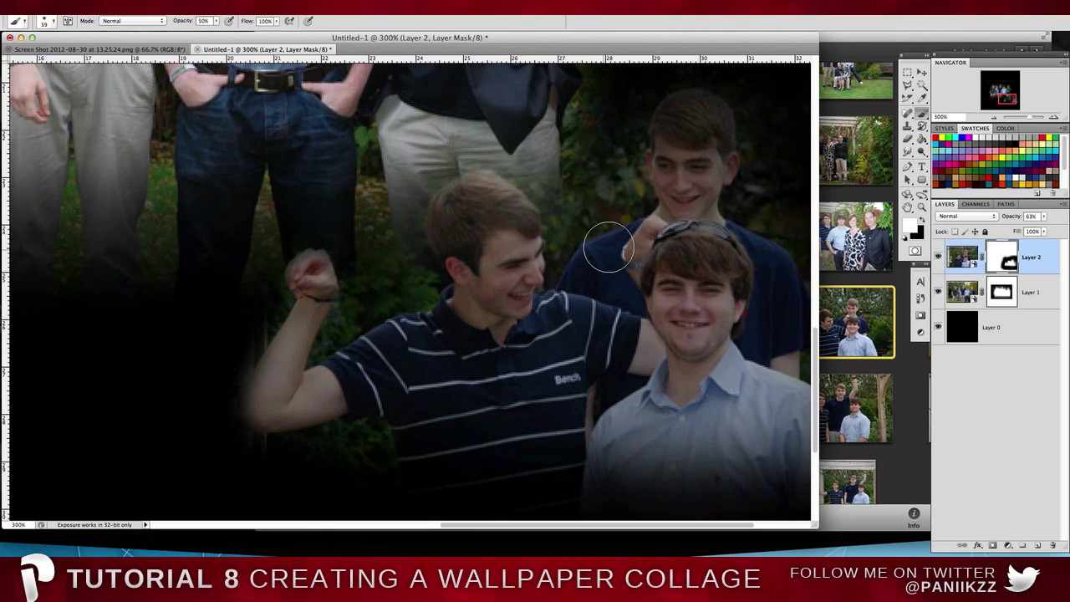
{"action": "scroll", "coordinate": [608, 247], "scroll_direction": "up", "scroll_amount": 2}
{"action": "mouse_move", "coordinate": [666, 186]}
{"action": "left_mouse_down"}
{"action": "mouse_move", "coordinate": [691, 156]}
{"action": "mouse_move", "coordinate": [706, 168]}
{"action": "mouse_move", "coordinate": [701, 199]}
{"action": "mouse_move", "coordinate": [690, 164]}
{"action": "mouse_move", "coordinate": [672, 183]}
{"action": "mouse_move", "coordinate": [675, 153]}
{"action": "mouse_move", "coordinate": [704, 163]}
{"action": "mouse_move", "coordinate": [708, 191]}
{"action": "mouse_move", "coordinate": [679, 217]}
{"action": "mouse_move", "coordinate": [678, 258]}
{"action": "mouse_move", "coordinate": [664, 285]}
{"action": "left_mouse_up"}
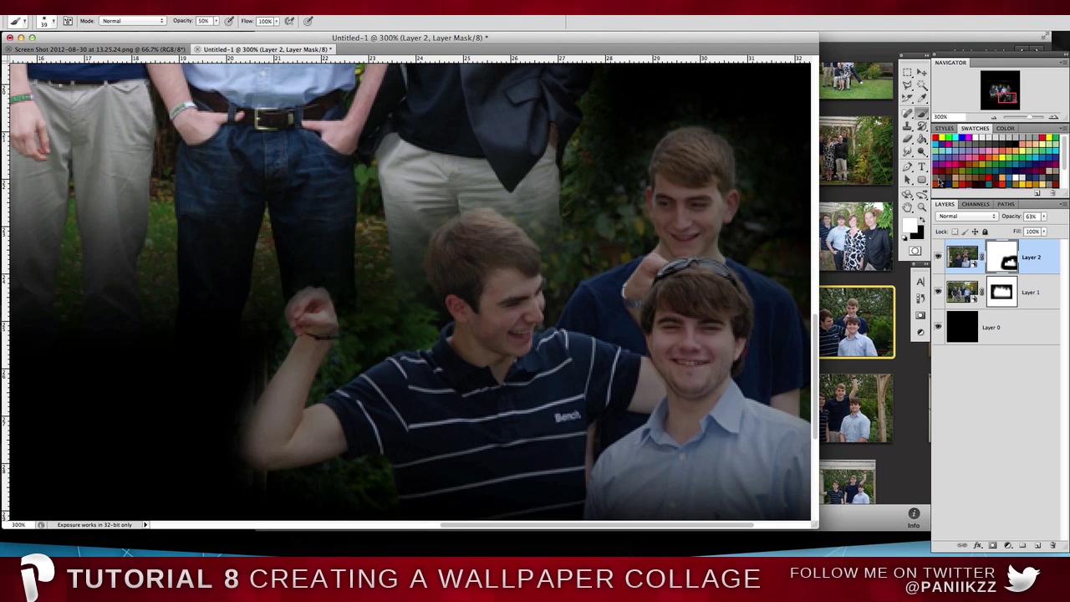
Return the view to 100% zoom and set the three-person photo layer's opacity to 100%
{"action": "left_click_drag", "start_coordinate": [1010, 117], "coordinate": [998, 118]}
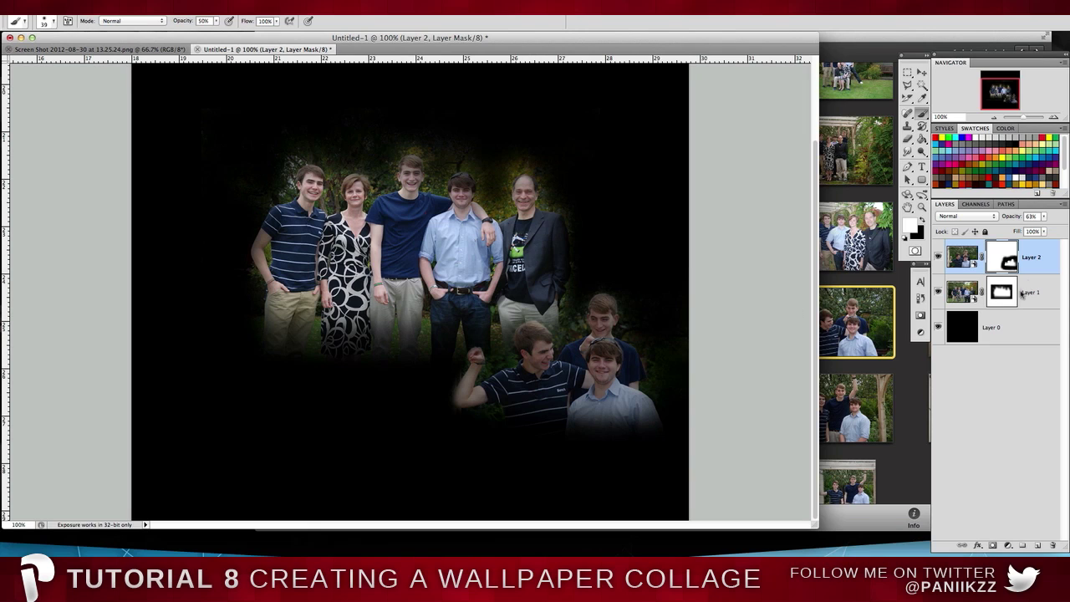
{"action": "left_click", "coordinate": [1043, 216]}
{"action": "left_click_drag", "start_coordinate": [1036, 230], "coordinate": [1063, 228]}
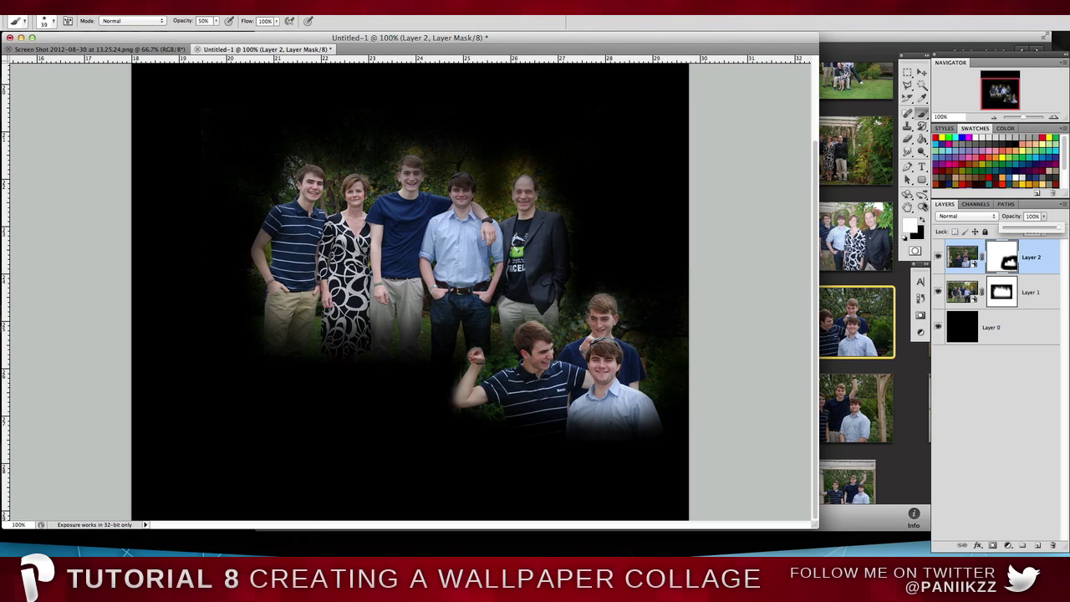
Switch the painting colour to black and enlarge the soft brush to 131 px
{"action": "left_click", "coordinate": [923, 219]}
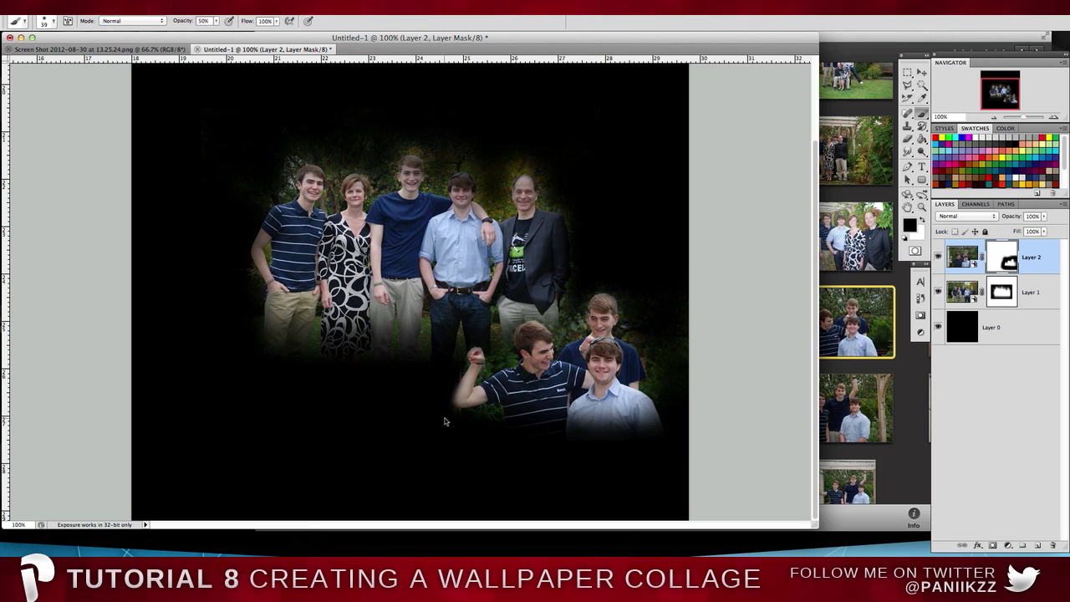
{"action": "left_click", "coordinate": [886, 389]}
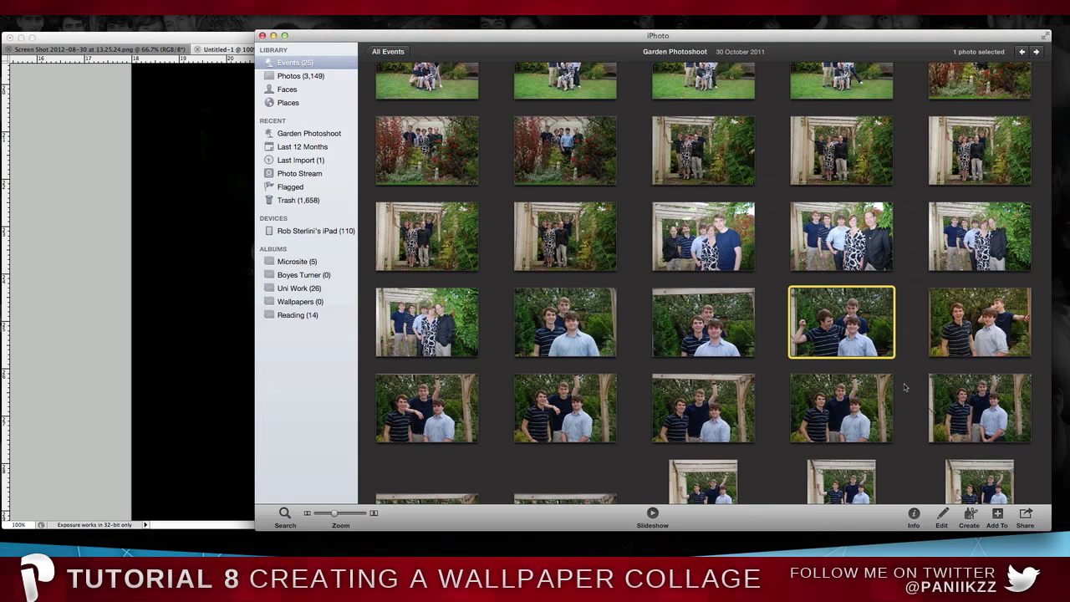
{"action": "left_click", "coordinate": [234, 154]}
{"action": "left_click", "coordinate": [49, 21]}
{"action": "left_click_drag", "start_coordinate": [53, 51], "coordinate": [68, 53]}
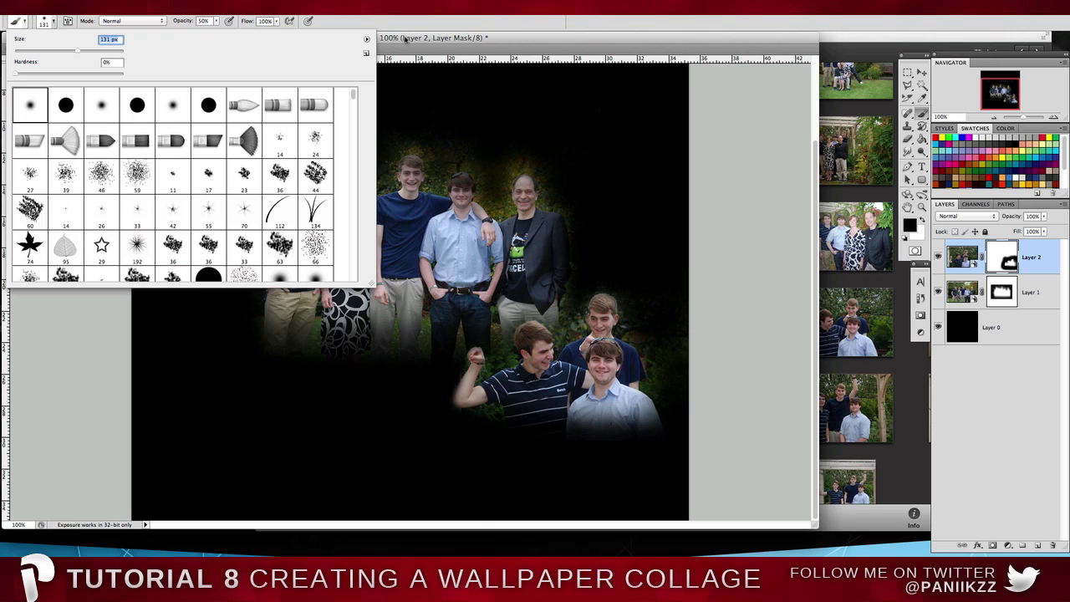
{"action": "left_click", "coordinate": [503, 40]}
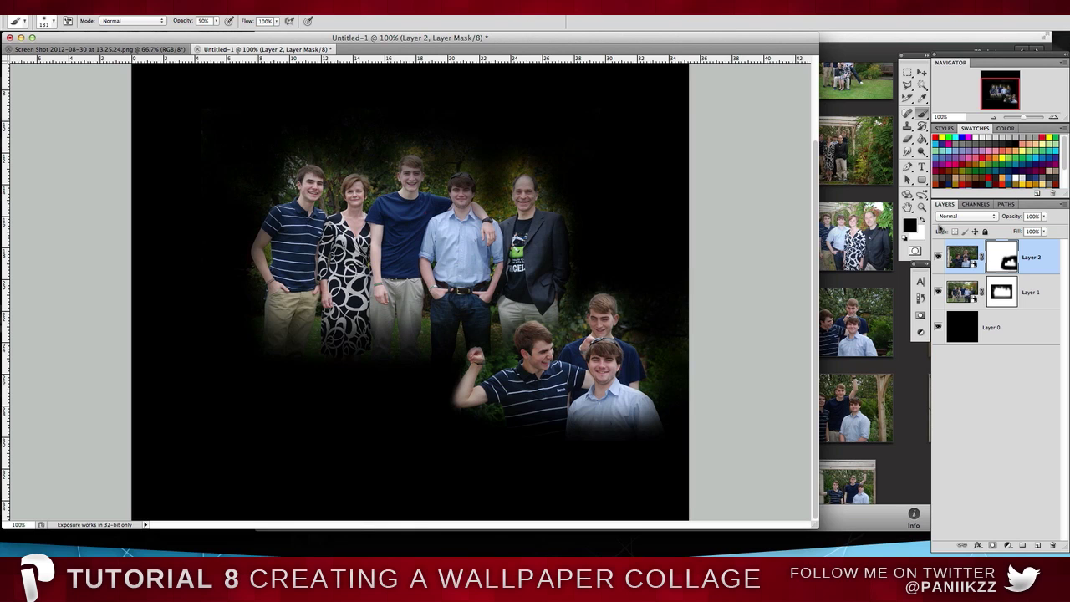
Bring the iPhoto picture of the man swinging from the tree into the collage and convert its layer to a smart object
{"action": "key", "text": "super+Tab"}
{"action": "scroll", "coordinate": [645, 422], "scroll_direction": "down", "scroll_amount": 6}
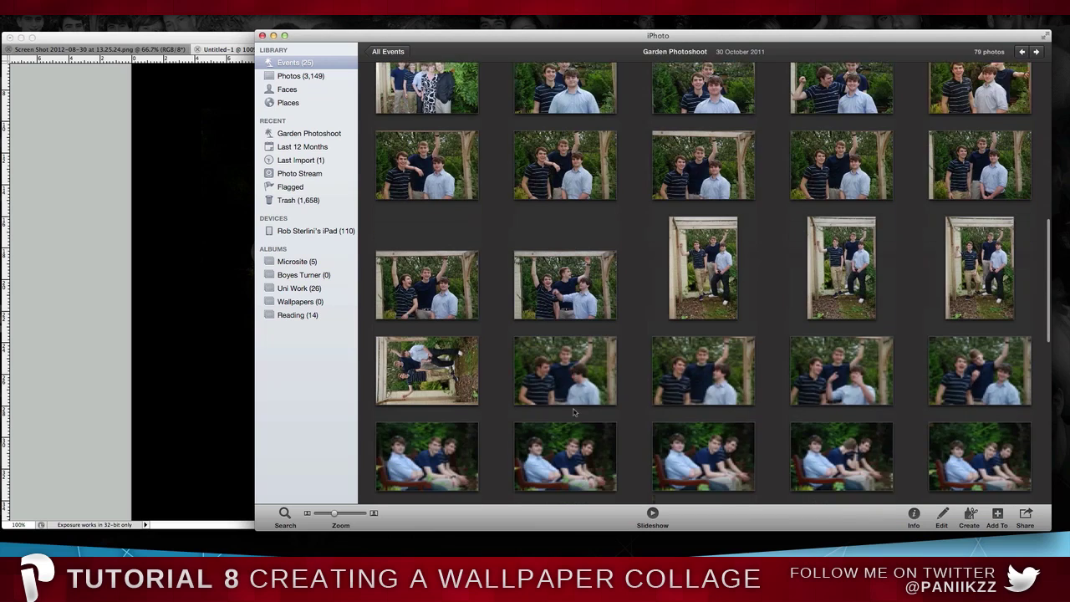
{"action": "scroll", "coordinate": [575, 421], "scroll_direction": "down", "scroll_amount": 4}
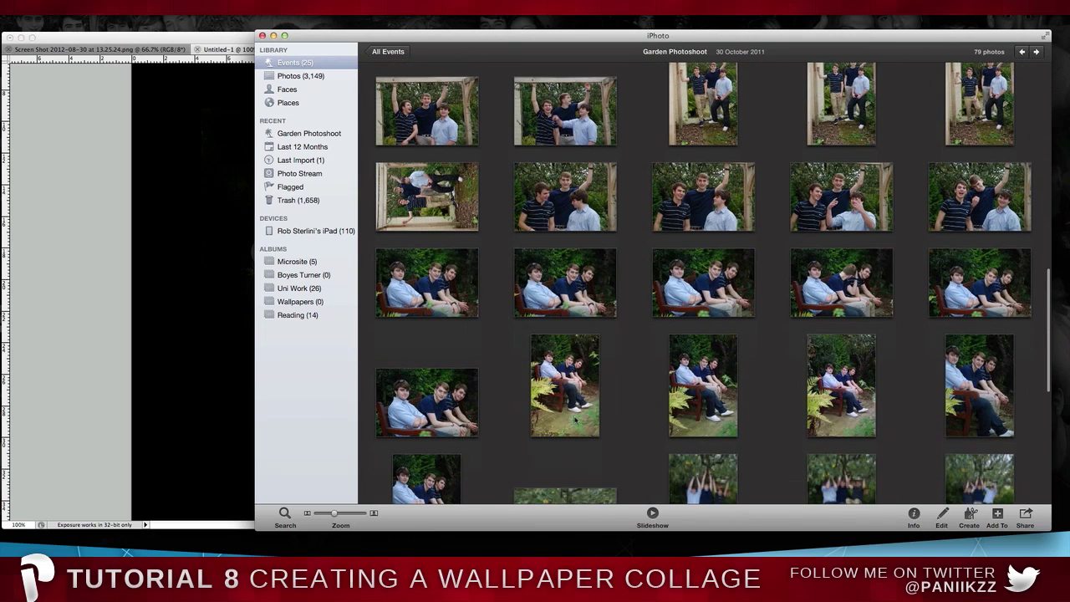
{"action": "scroll", "coordinate": [575, 421], "scroll_direction": "down", "scroll_amount": 10}
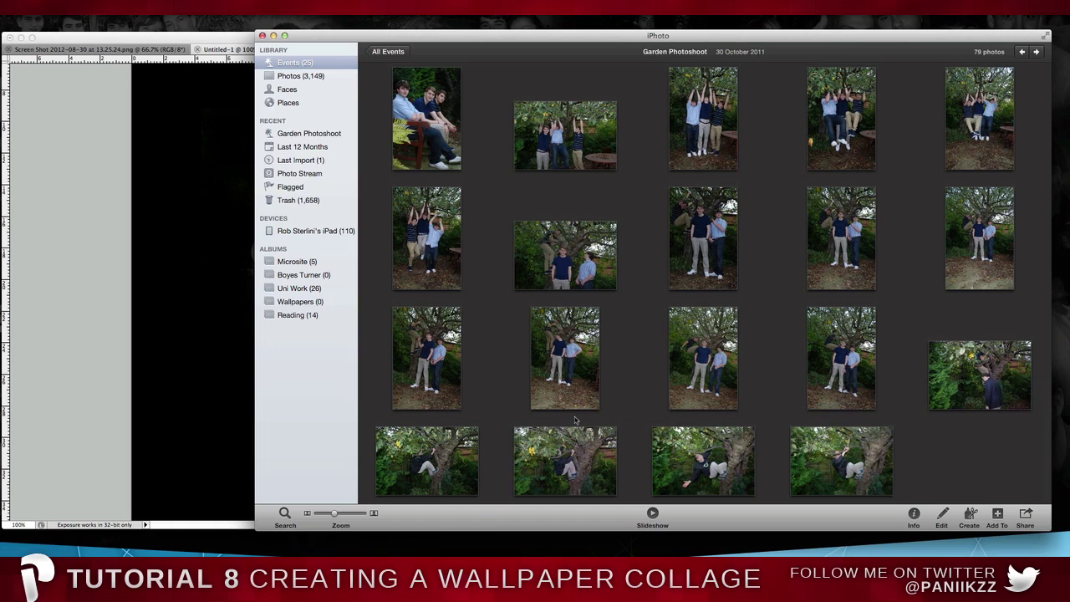
{"action": "left_click_drag", "start_coordinate": [703, 456], "coordinate": [129, 201]}
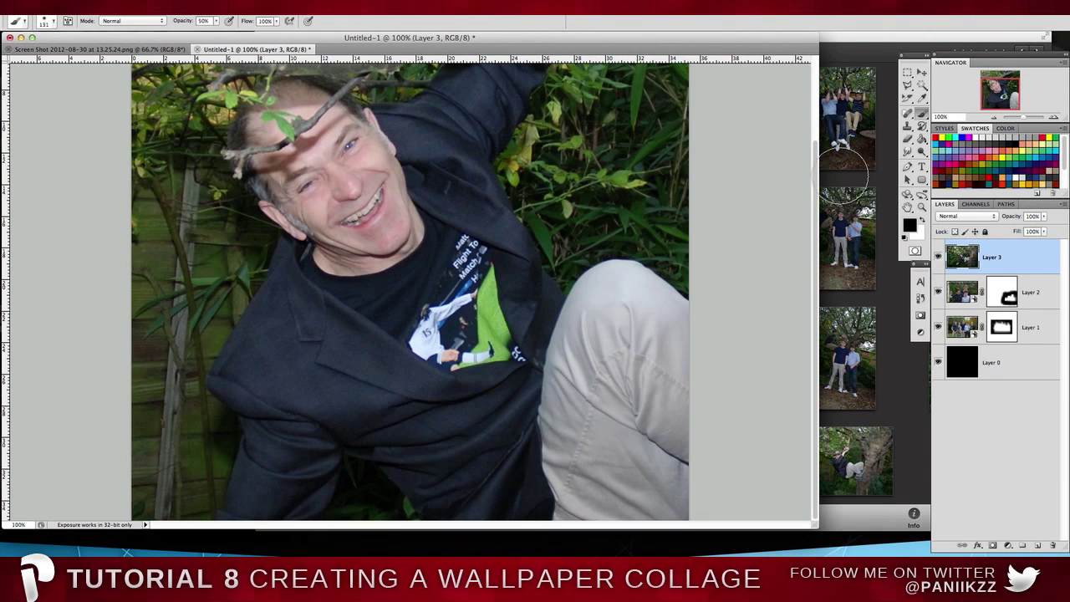
{"action": "right_click", "coordinate": [989, 257]}
{"action": "left_click", "coordinate": [1004, 328]}
Scale the tree photo to 24% and move it over the lower part of the collage
{"action": "key", "text": "ctrl+t"}
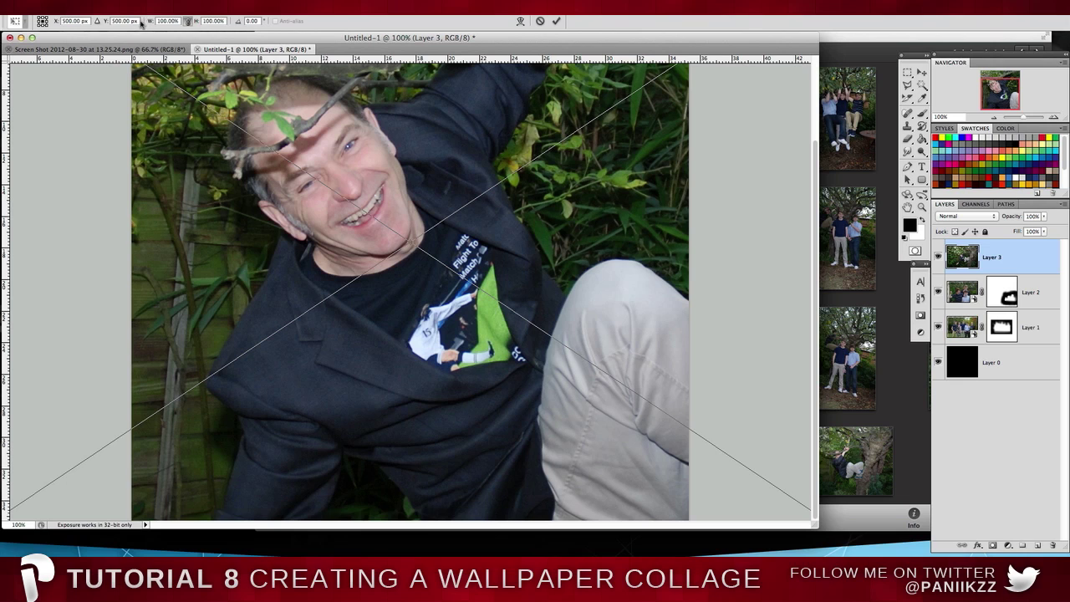
{"action": "key", "text": "Return"}
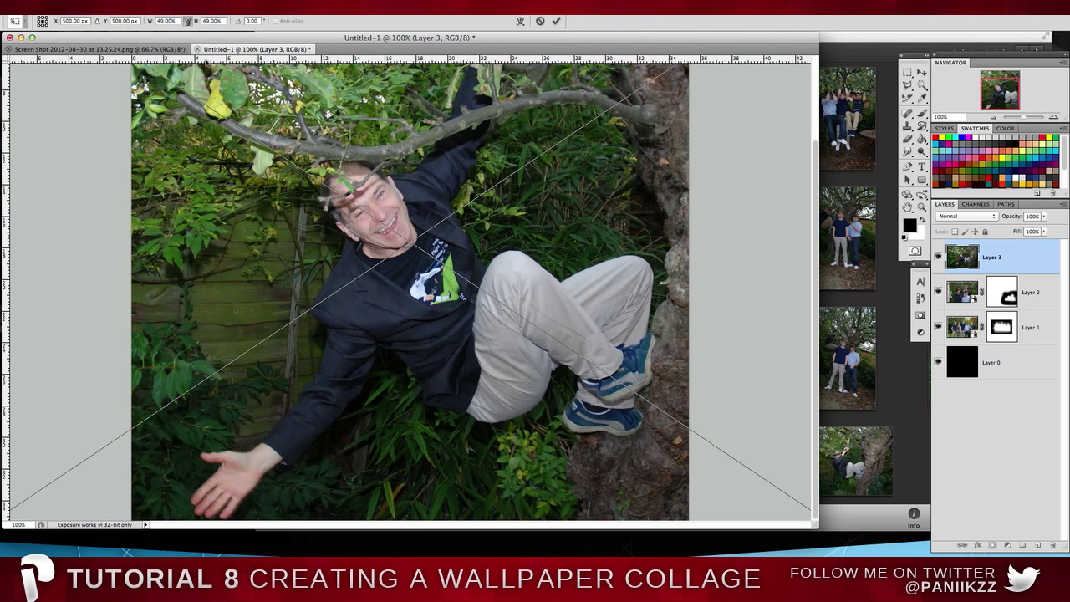
{"action": "type", "text": "24"}
{"action": "key", "text": "Return"}
{"action": "left_click_drag", "start_coordinate": [221, 99], "coordinate": [148, 221]}
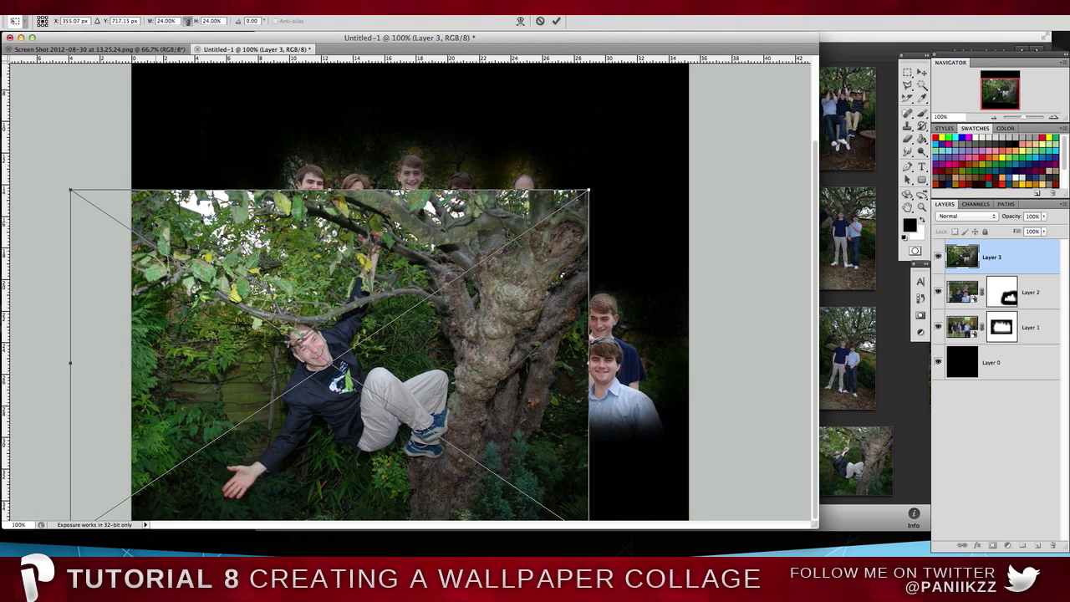
{"action": "key", "text": "b"}
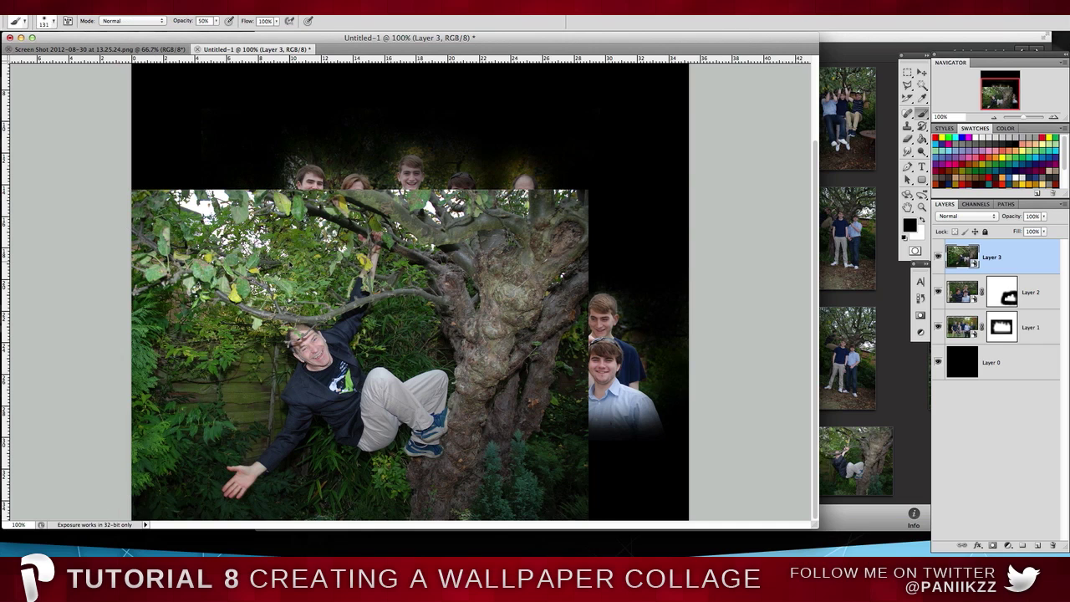
{"action": "left_click", "coordinate": [568, 201]}
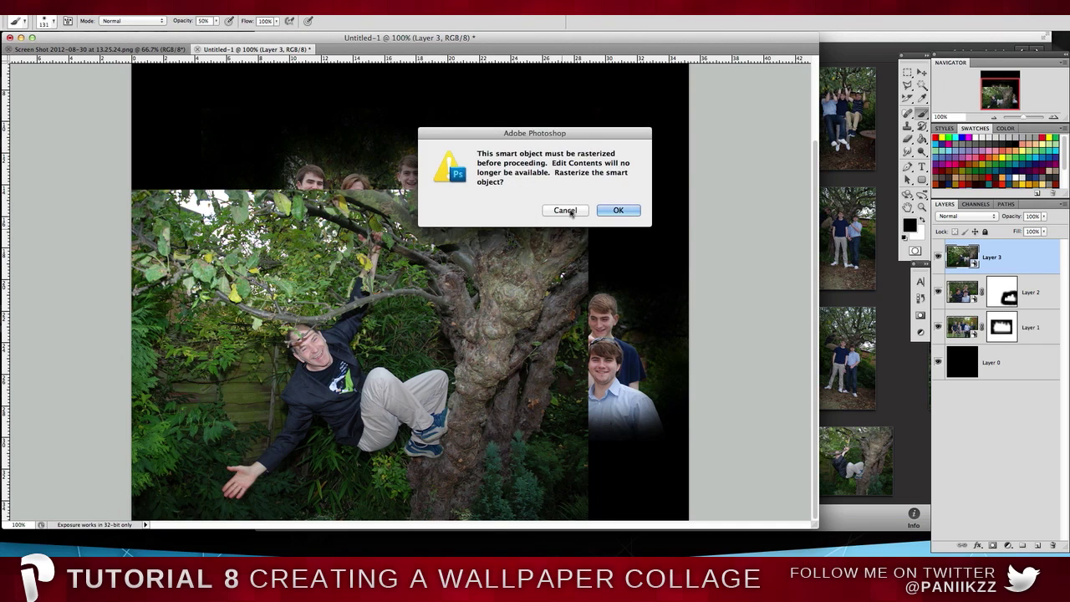
{"action": "left_click", "coordinate": [570, 214]}
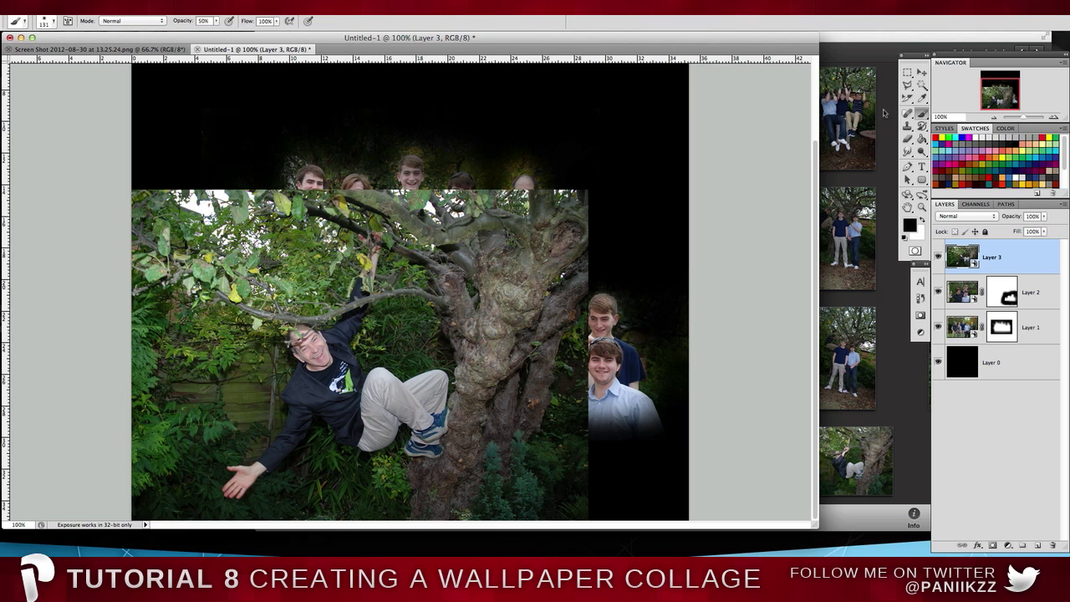
Lower the tree photo's opacity to 39% and move it so the swinging man sits below and beside the group's striped-shirt man
{"action": "left_click", "coordinate": [920, 73]}
{"action": "left_click_drag", "start_coordinate": [1044, 215], "coordinate": [1013, 234]}
{"action": "left_click_drag", "start_coordinate": [436, 330], "coordinate": [333, 292]}
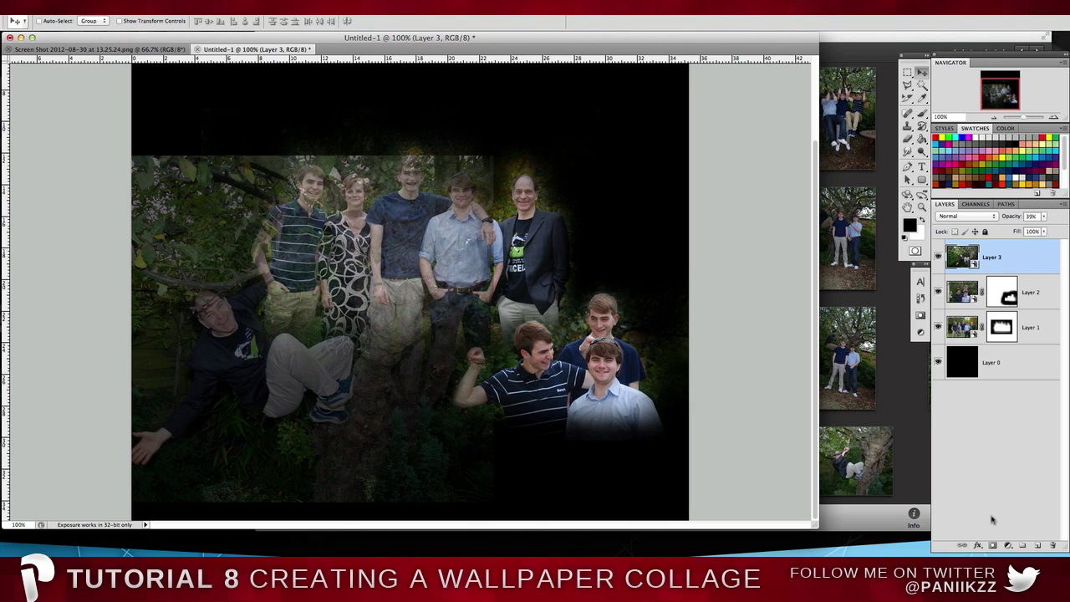
Add a layer mask to the tree photo and set the layer's opacity to 72%
{"action": "left_click", "coordinate": [992, 545]}
{"action": "key", "text": "b"}
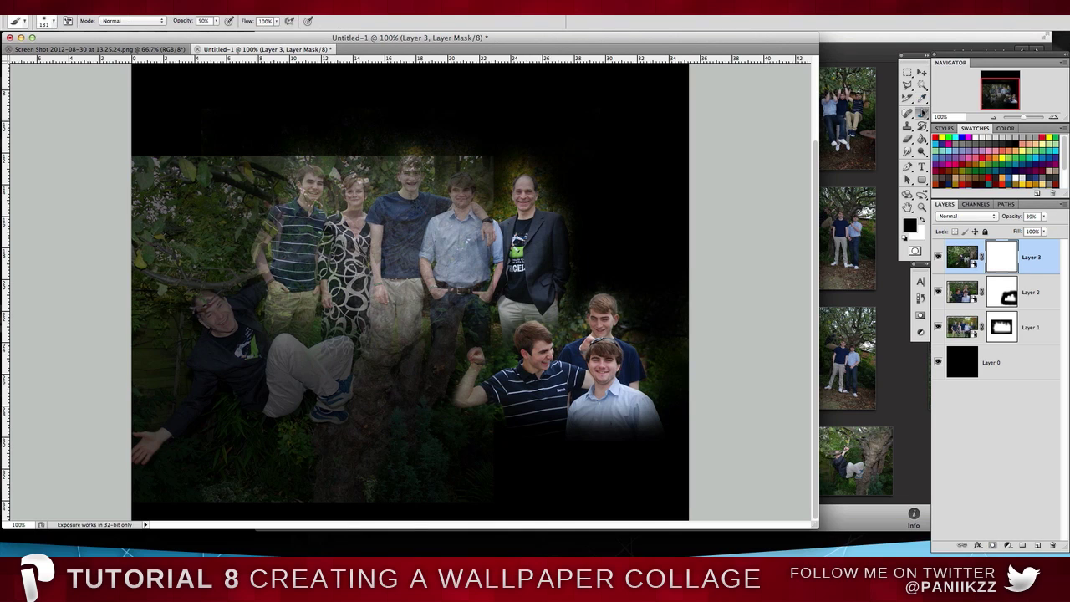
{"action": "left_click", "coordinate": [1043, 217]}
{"action": "left_click_drag", "start_coordinate": [1037, 227], "coordinate": [1045, 228]}
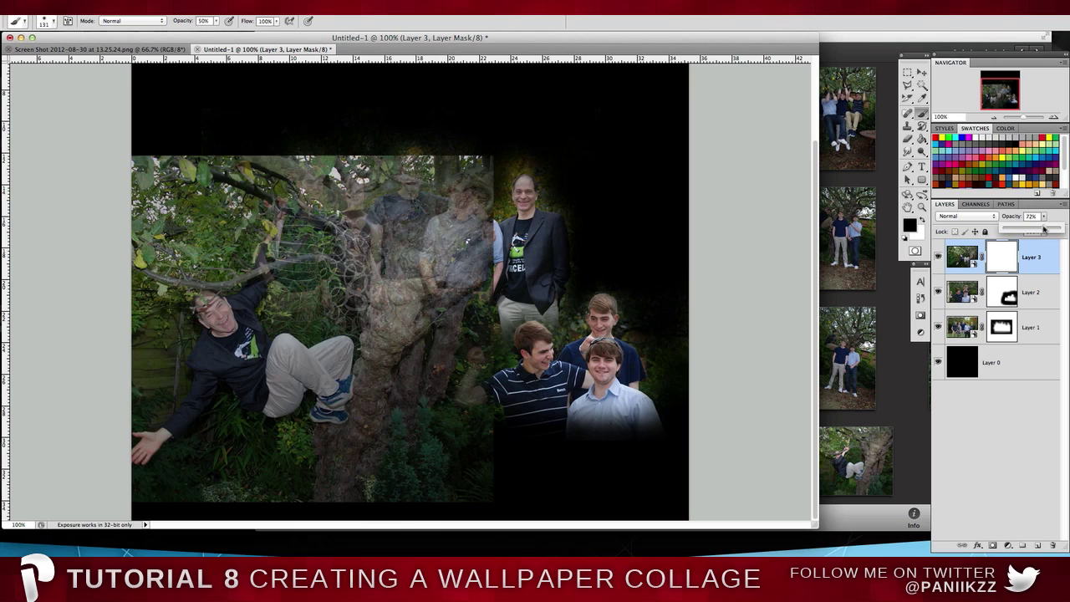
Brush black on the mask around the swinging man to fade out the tree and background, and restore the layer's opacity to 100%
{"action": "mouse_move", "coordinate": [396, 352]}
{"action": "left_mouse_down"}
{"action": "mouse_move", "coordinate": [474, 484]}
{"action": "mouse_move", "coordinate": [501, 495]}
{"action": "mouse_move", "coordinate": [271, 495]}
{"action": "mouse_move", "coordinate": [465, 484]}
{"action": "mouse_move", "coordinate": [138, 506]}
{"action": "mouse_move", "coordinate": [216, 474]}
{"action": "mouse_move", "coordinate": [267, 503]}
{"action": "mouse_move", "coordinate": [211, 501]}
{"action": "mouse_move", "coordinate": [355, 504]}
{"action": "mouse_move", "coordinate": [242, 447]}
{"action": "mouse_move", "coordinate": [322, 451]}
{"action": "mouse_move", "coordinate": [385, 417]}
{"action": "mouse_move", "coordinate": [392, 452]}
{"action": "mouse_move", "coordinate": [494, 271]}
{"action": "mouse_move", "coordinate": [457, 420]}
{"action": "mouse_move", "coordinate": [445, 209]}
{"action": "mouse_move", "coordinate": [495, 188]}
{"action": "mouse_move", "coordinate": [488, 172]}
{"action": "mouse_move", "coordinate": [364, 163]}
{"action": "mouse_move", "coordinate": [474, 171]}
{"action": "mouse_move", "coordinate": [465, 163]}
{"action": "mouse_move", "coordinate": [465, 186]}
{"action": "mouse_move", "coordinate": [319, 163]}
{"action": "mouse_move", "coordinate": [409, 169]}
{"action": "mouse_move", "coordinate": [307, 176]}
{"action": "mouse_move", "coordinate": [341, 207]}
{"action": "mouse_move", "coordinate": [289, 227]}
{"action": "mouse_move", "coordinate": [294, 297]}
{"action": "mouse_move", "coordinate": [331, 307]}
{"action": "mouse_move", "coordinate": [318, 313]}
{"action": "mouse_move", "coordinate": [296, 297]}
{"action": "mouse_move", "coordinate": [337, 224]}
{"action": "mouse_move", "coordinate": [304, 175]}
{"action": "mouse_move", "coordinate": [180, 170]}
{"action": "mouse_move", "coordinate": [181, 234]}
{"action": "mouse_move", "coordinate": [89, 215]}
{"action": "mouse_move", "coordinate": [114, 167]}
{"action": "mouse_move", "coordinate": [363, 153]}
{"action": "mouse_move", "coordinate": [56, 165]}
{"action": "mouse_move", "coordinate": [292, 139]}
{"action": "mouse_move", "coordinate": [232, 148]}
{"action": "mouse_move", "coordinate": [300, 154]}
{"action": "mouse_move", "coordinate": [121, 237]}
{"action": "mouse_move", "coordinate": [175, 230]}
{"action": "mouse_move", "coordinate": [262, 192]}
{"action": "mouse_move", "coordinate": [148, 251]}
{"action": "mouse_move", "coordinate": [112, 327]}
{"action": "mouse_move", "coordinate": [151, 306]}
{"action": "mouse_move", "coordinate": [146, 435]}
{"action": "mouse_move", "coordinate": [106, 272]}
{"action": "left_mouse_up"}
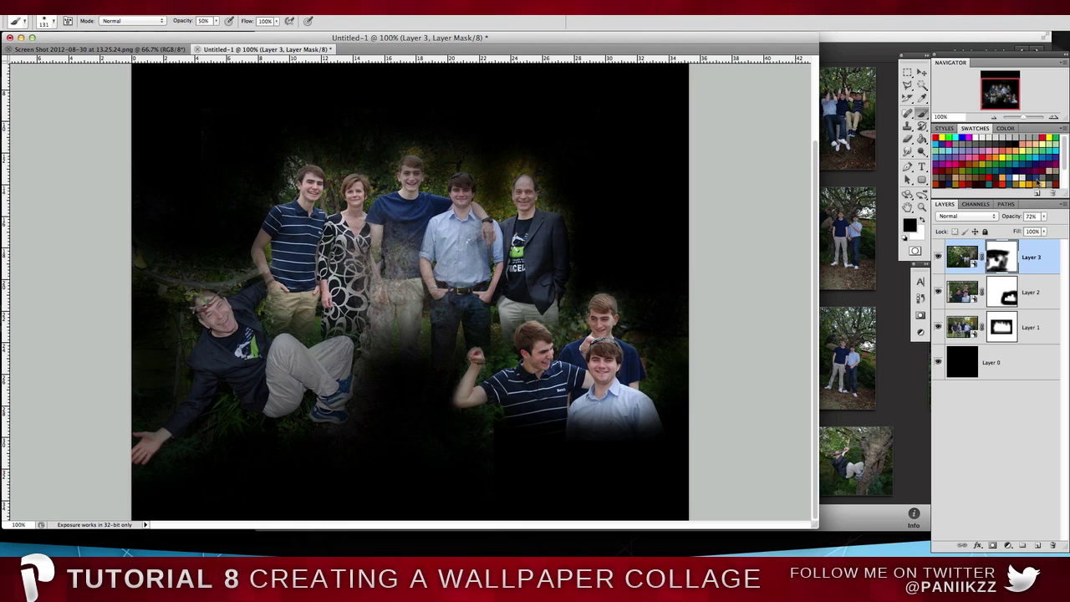
{"action": "left_click", "coordinate": [1044, 217]}
{"action": "left_click_drag", "start_coordinate": [1043, 226], "coordinate": [1067, 230]}
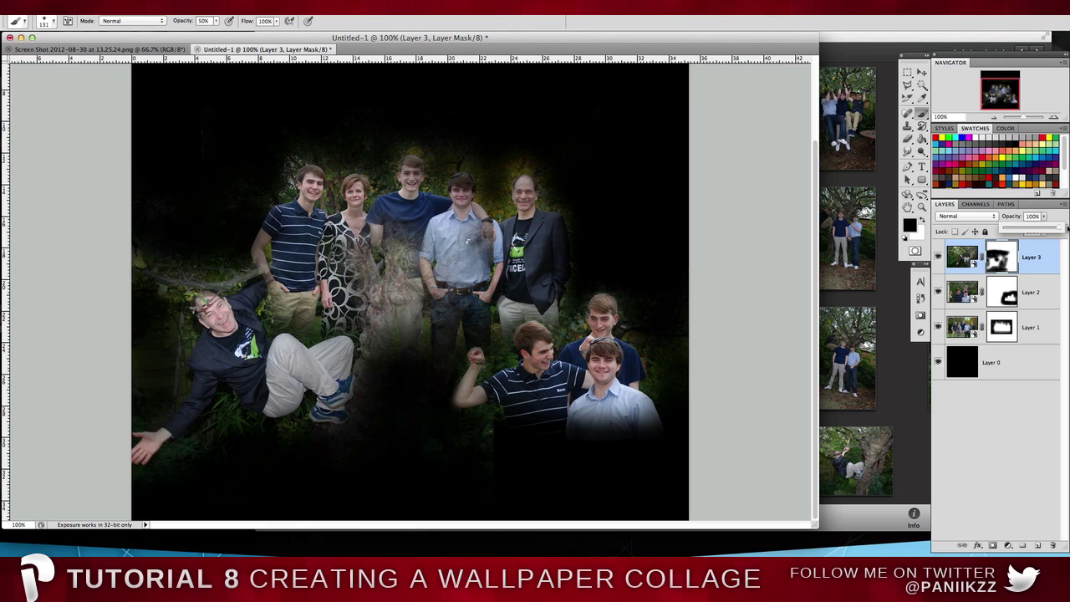
Brush black on the tree photo's mask to clear the leftover tree texture from the group's clothes and legs
{"action": "left_click", "coordinate": [1056, 117]}
{"action": "left_click", "coordinate": [1056, 117]}
{"action": "scroll", "coordinate": [635, 217], "scroll_direction": "left", "scroll_amount": 10}
{"action": "mouse_move", "coordinate": [651, 221]}
{"action": "left_mouse_down"}
{"action": "mouse_move", "coordinate": [693, 239]}
{"action": "mouse_move", "coordinate": [535, 168]}
{"action": "mouse_move", "coordinate": [681, 203]}
{"action": "mouse_move", "coordinate": [583, 359]}
{"action": "mouse_move", "coordinate": [602, 468]}
{"action": "mouse_move", "coordinate": [569, 493]}
{"action": "left_mouse_up"}
{"action": "left_click", "coordinate": [993, 118]}
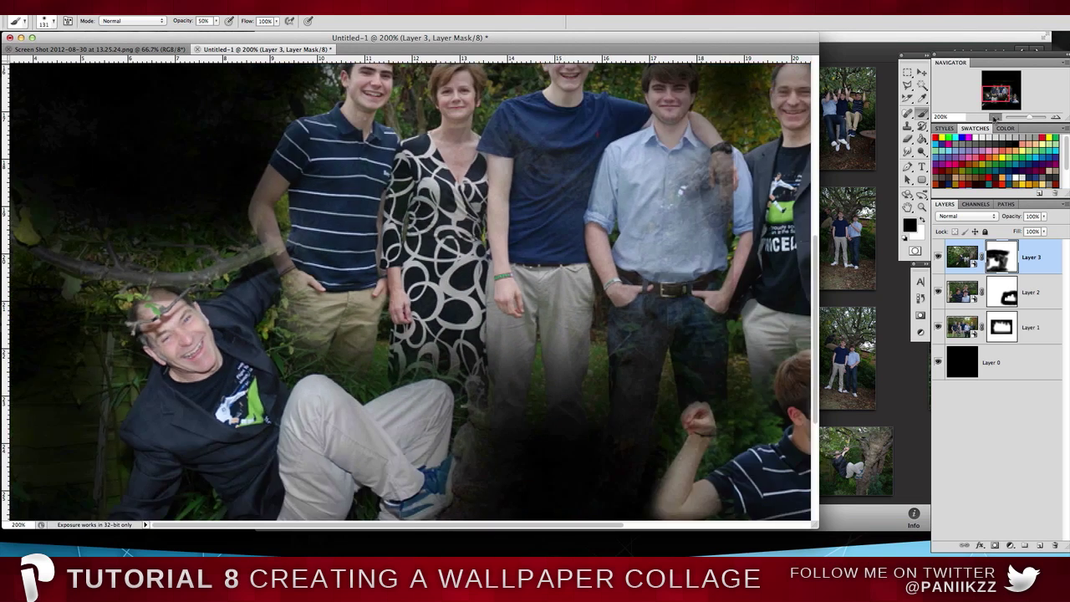
{"action": "left_click", "coordinate": [993, 117]}
{"action": "mouse_move", "coordinate": [462, 296]}
{"action": "left_mouse_down"}
{"action": "mouse_move", "coordinate": [389, 219]}
{"action": "mouse_move", "coordinate": [354, 224]}
{"action": "mouse_move", "coordinate": [478, 228]}
{"action": "mouse_move", "coordinate": [365, 199]}
{"action": "mouse_move", "coordinate": [348, 170]}
{"action": "mouse_move", "coordinate": [342, 318]}
{"action": "mouse_move", "coordinate": [354, 306]}
{"action": "mouse_move", "coordinate": [367, 326]}
{"action": "mouse_move", "coordinate": [375, 430]}
{"action": "left_mouse_up"}
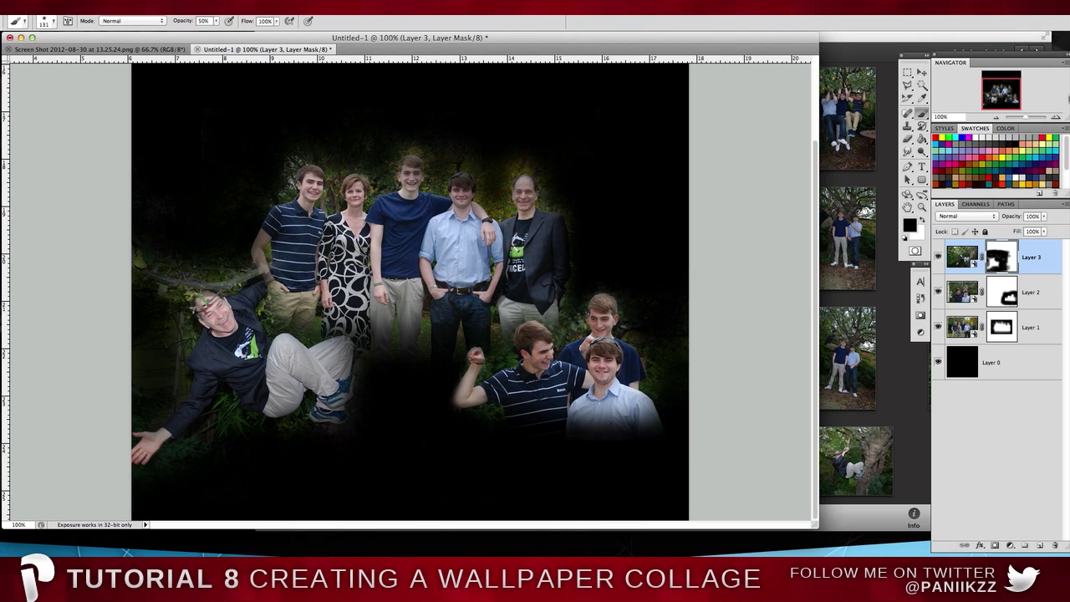
Reduce the brush to 62 px and paint white on the mask around the swinging man's raised arm to reveal his sleeve and foliage
{"action": "left_click", "coordinate": [1054, 117]}
{"action": "left_click", "coordinate": [1054, 118]}
{"action": "left_click_drag", "start_coordinate": [1002, 94], "coordinate": [963, 104]}
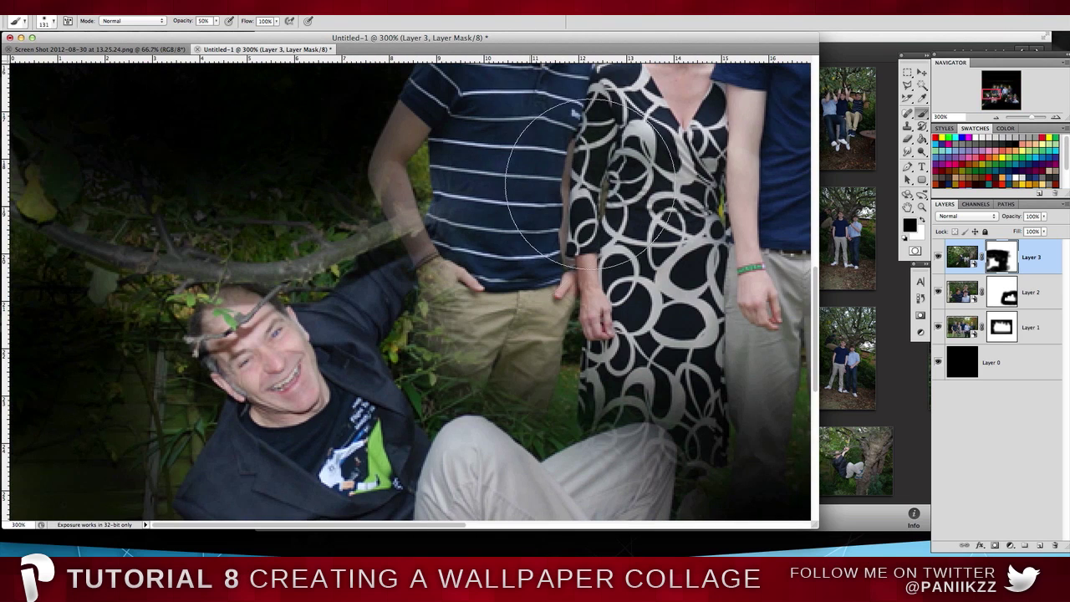
{"action": "left_click", "coordinate": [920, 220]}
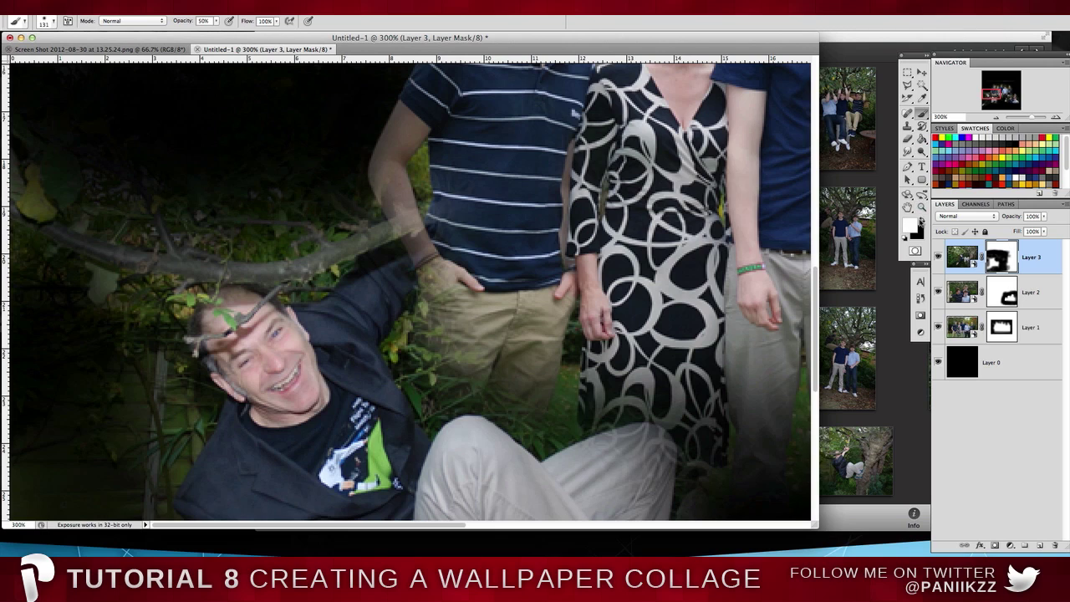
{"action": "left_click", "coordinate": [52, 21]}
{"action": "left_click_drag", "start_coordinate": [72, 52], "coordinate": [54, 53]}
{"action": "left_click", "coordinate": [431, 46]}
{"action": "left_click", "coordinate": [1054, 118]}
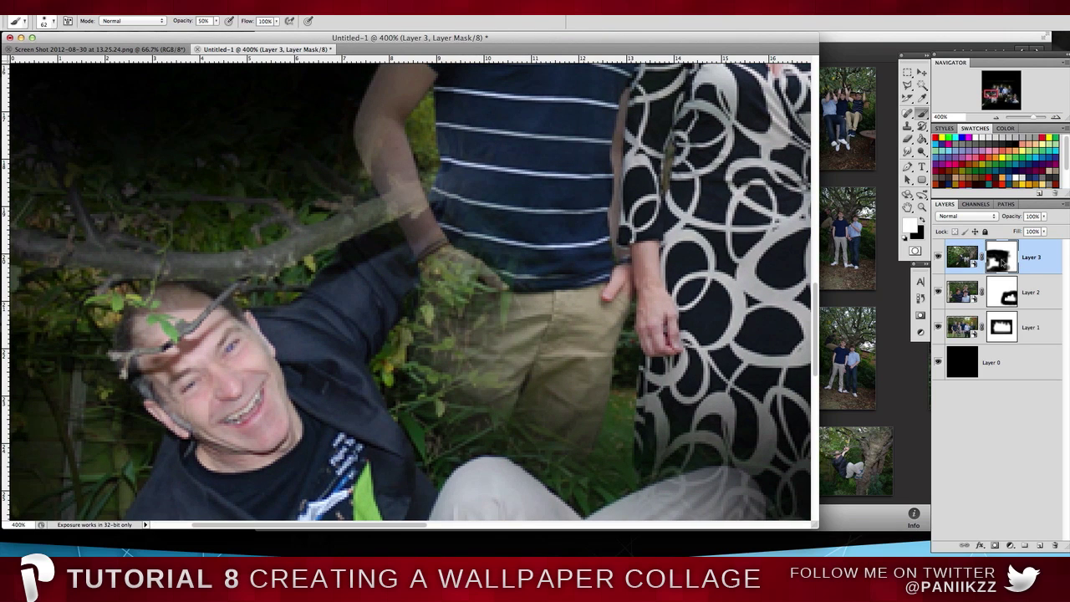
Paint black on the mask to uncover the striped-shirt man's hand and trousers, and clear the branch from his forearm with a 29 px brush
{"action": "left_click", "coordinate": [920, 220]}
{"action": "mouse_move", "coordinate": [501, 251]}
{"action": "left_mouse_down"}
{"action": "mouse_move", "coordinate": [468, 280]}
{"action": "mouse_move", "coordinate": [476, 255]}
{"action": "mouse_move", "coordinate": [469, 330]}
{"action": "mouse_move", "coordinate": [493, 196]}
{"action": "mouse_move", "coordinate": [466, 204]}
{"action": "left_mouse_up"}
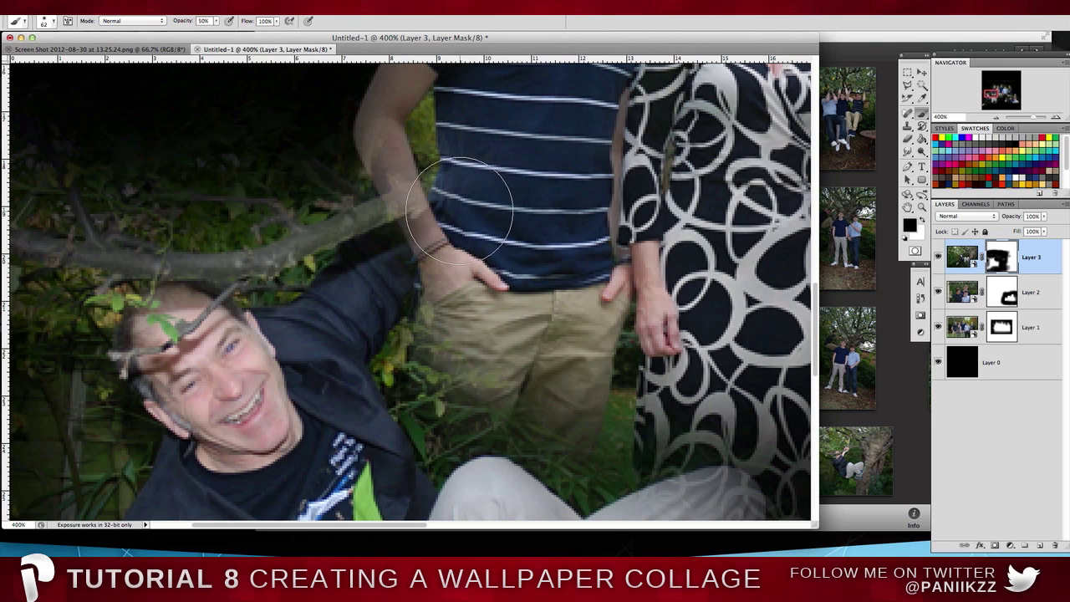
{"action": "left_click", "coordinate": [52, 21]}
{"action": "left_click", "coordinate": [40, 52]}
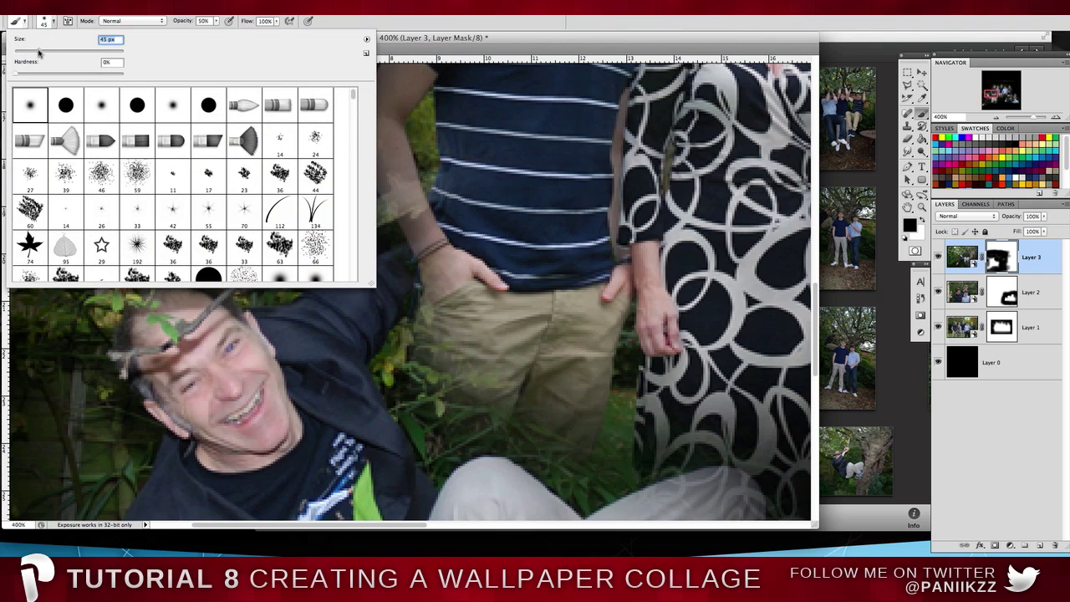
{"action": "key", "text": "Return"}
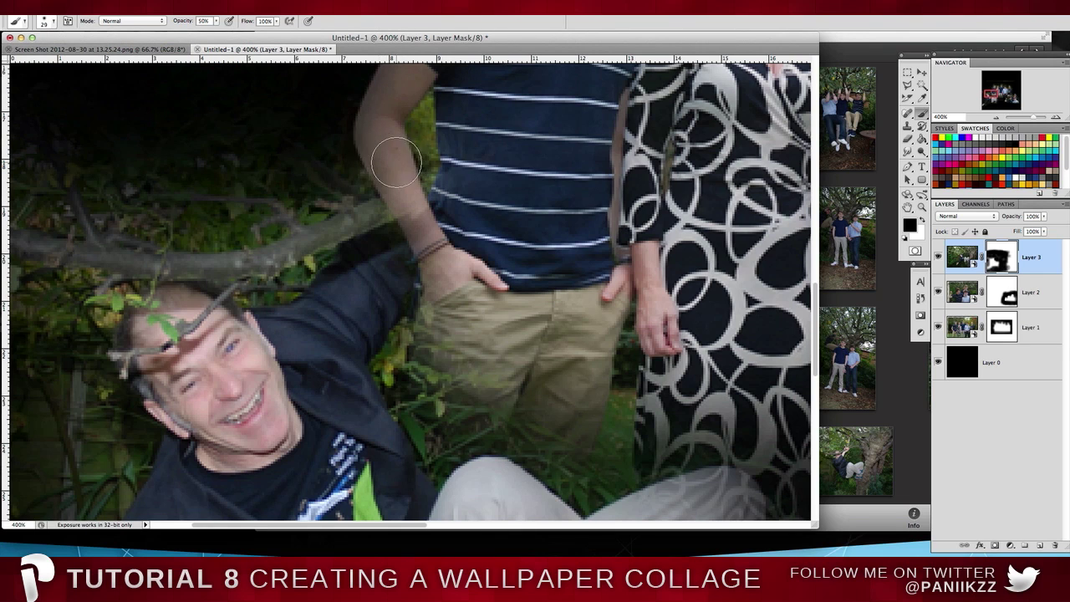
{"action": "scroll", "coordinate": [393, 154], "scroll_direction": "up", "scroll_amount": 5}
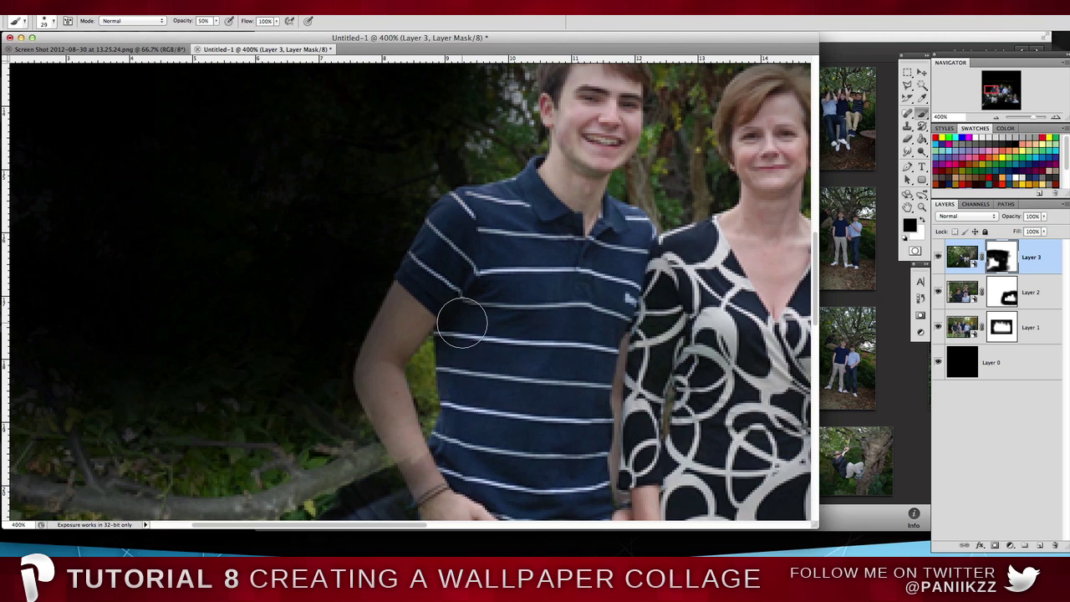
Review the whole collage at reduced zoom to check how the three photos blend together
{"action": "key", "text": "super+minus"}
{"action": "key", "text": "super+minus"}
{"action": "key", "text": "super+minus"}
{"action": "key", "text": "super+minus"}
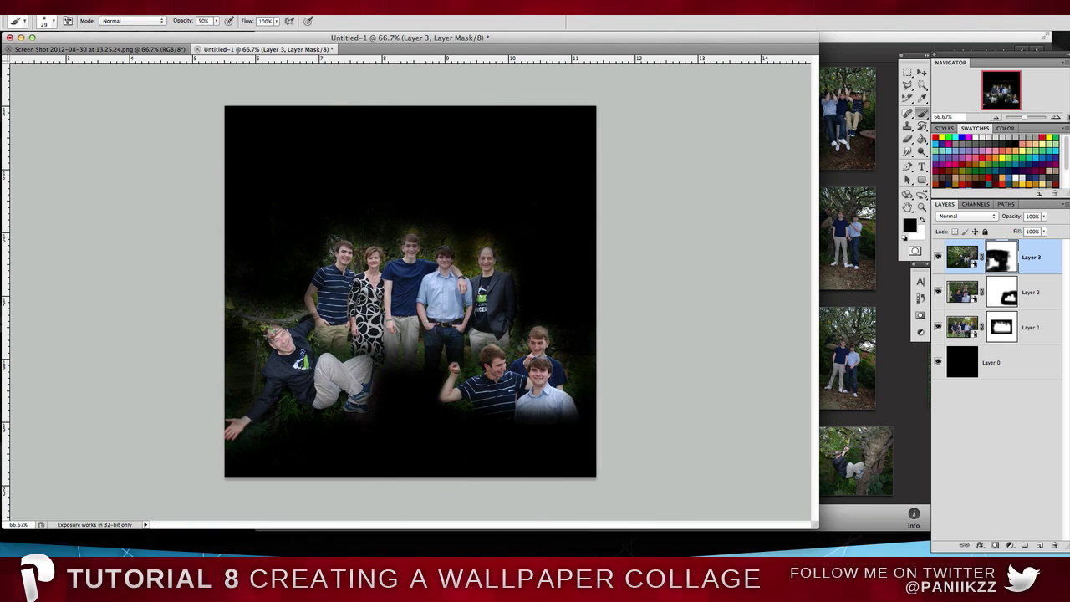
{"action": "left_click", "coordinate": [1057, 117]}
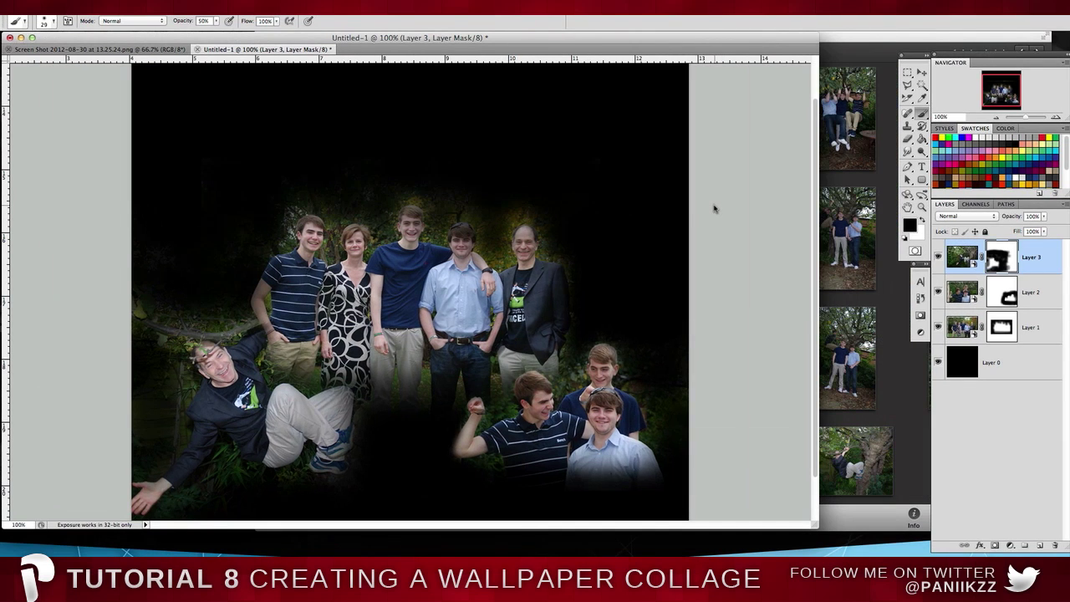
{"action": "scroll", "coordinate": [652, 202], "scroll_direction": "down", "scroll_amount": 3}
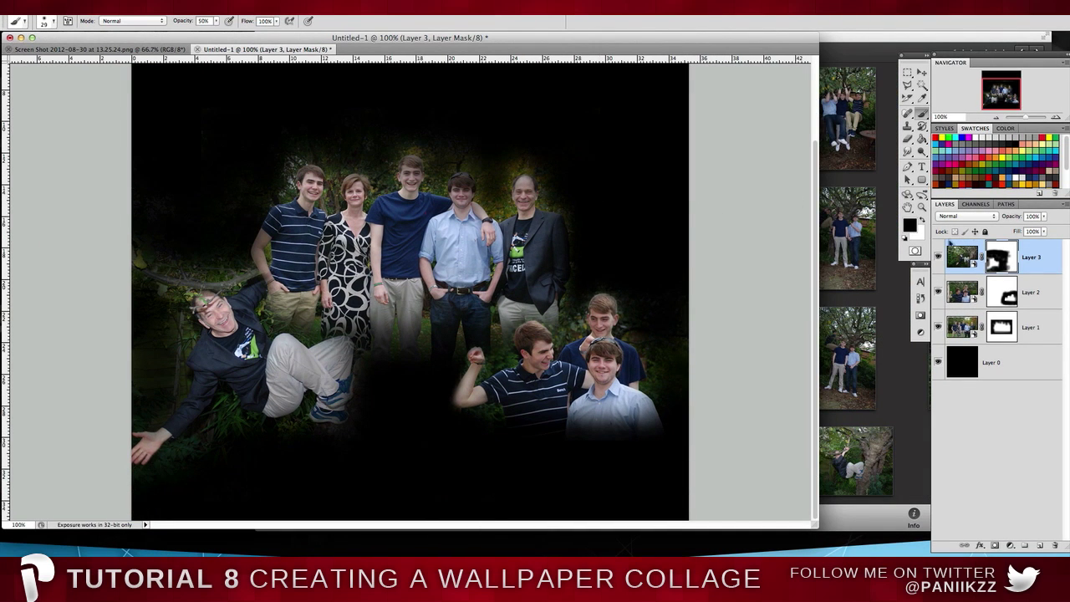
{"action": "left_click", "coordinate": [995, 118]}
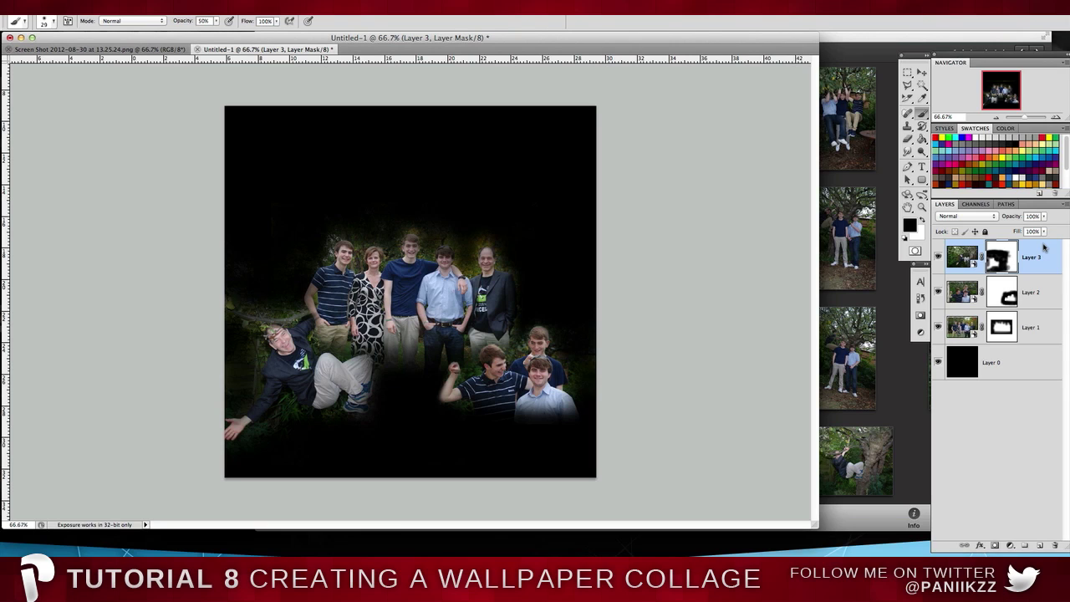
Add a Gradient Map adjustment layer above the photos and apply the Black, White preset to it
{"action": "left_click", "coordinate": [1010, 545]}
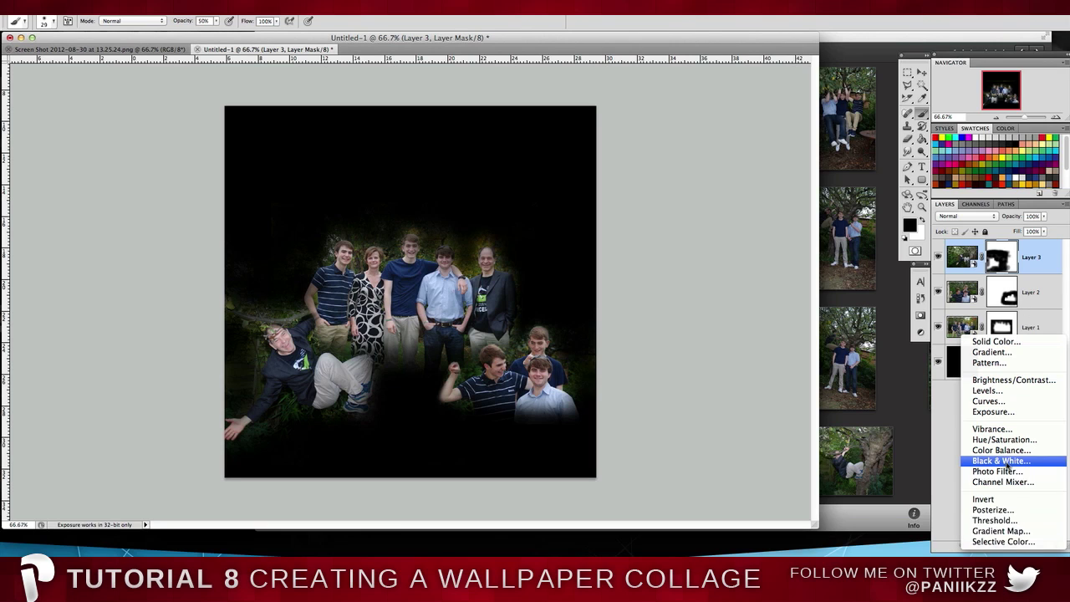
{"action": "left_click", "coordinate": [1006, 532]}
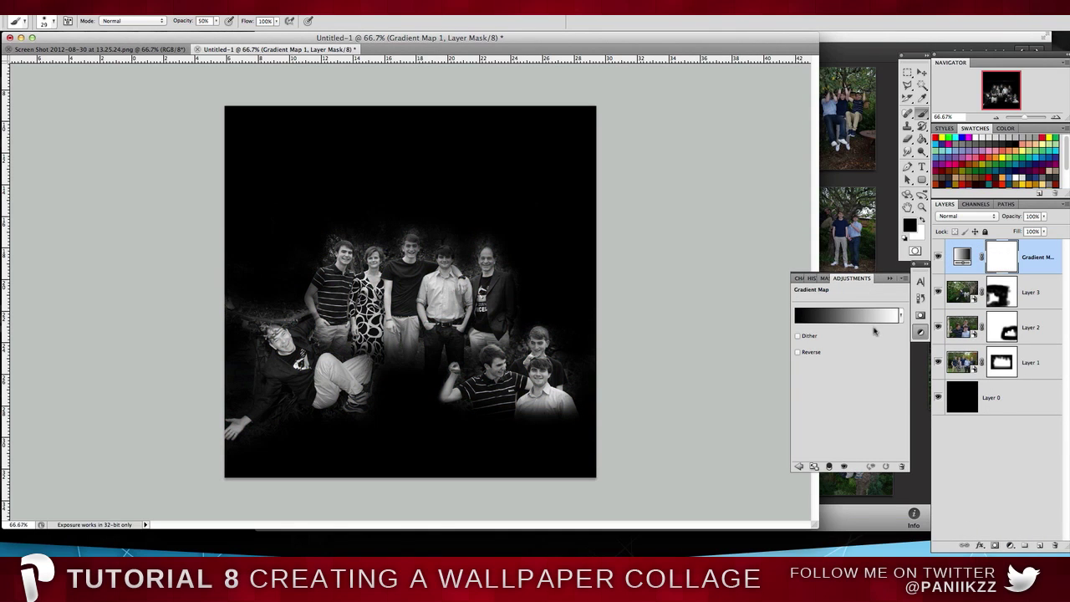
{"action": "left_click", "coordinate": [855, 315]}
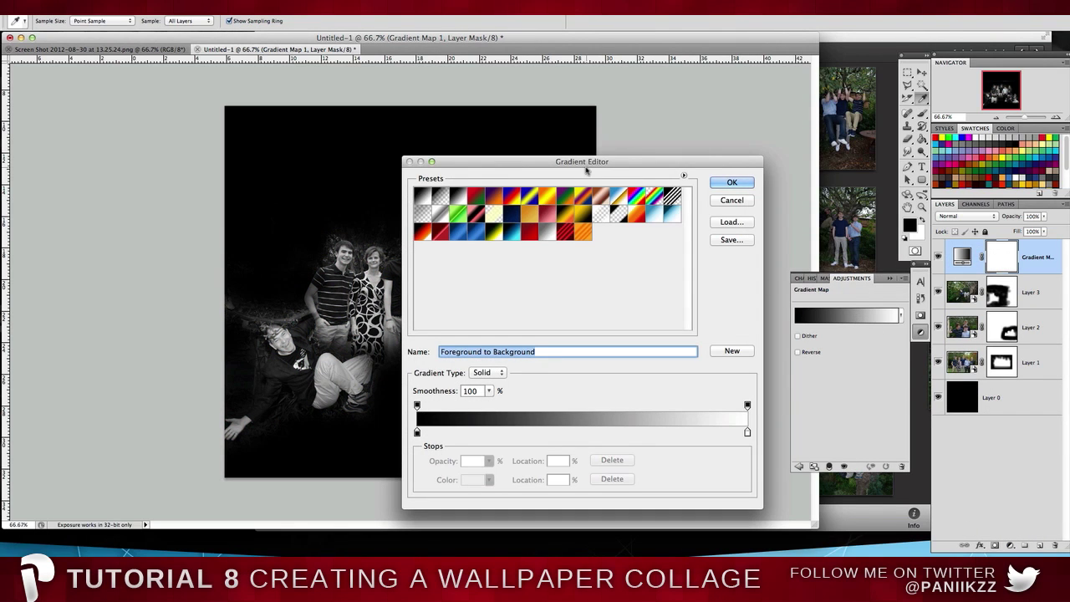
{"action": "left_click_drag", "start_coordinate": [656, 161], "coordinate": [820, 161]}
{"action": "left_click", "coordinate": [657, 197]}
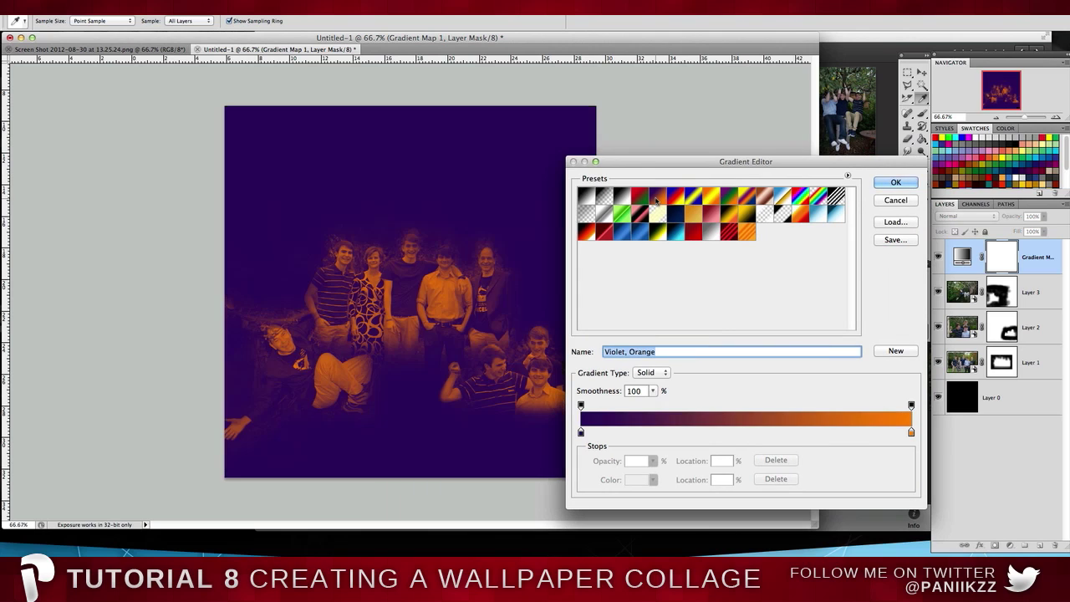
{"action": "left_click", "coordinate": [623, 198]}
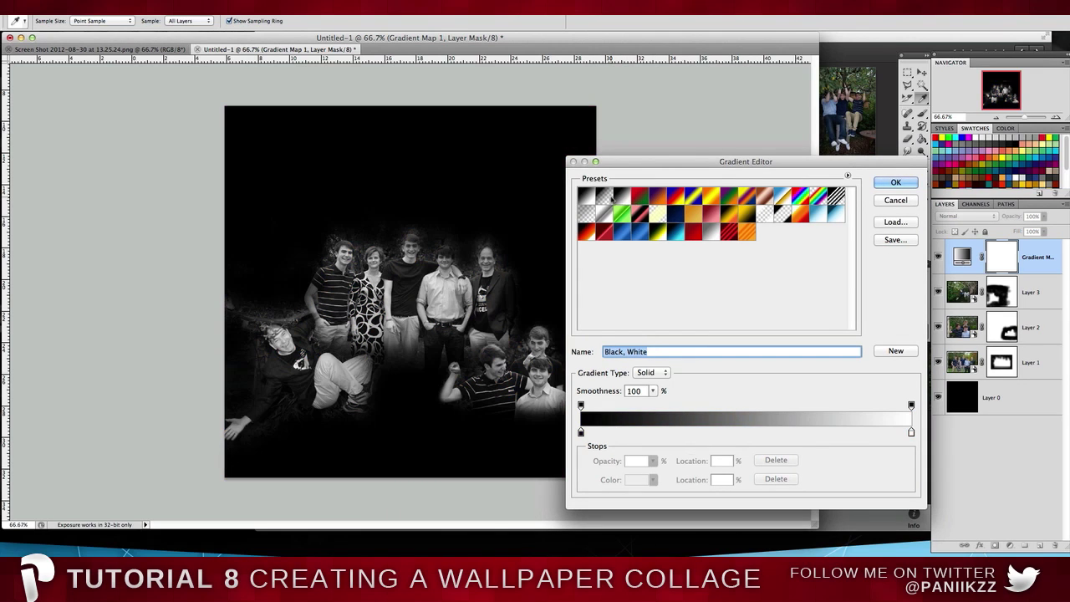
{"action": "left_click", "coordinate": [894, 182]}
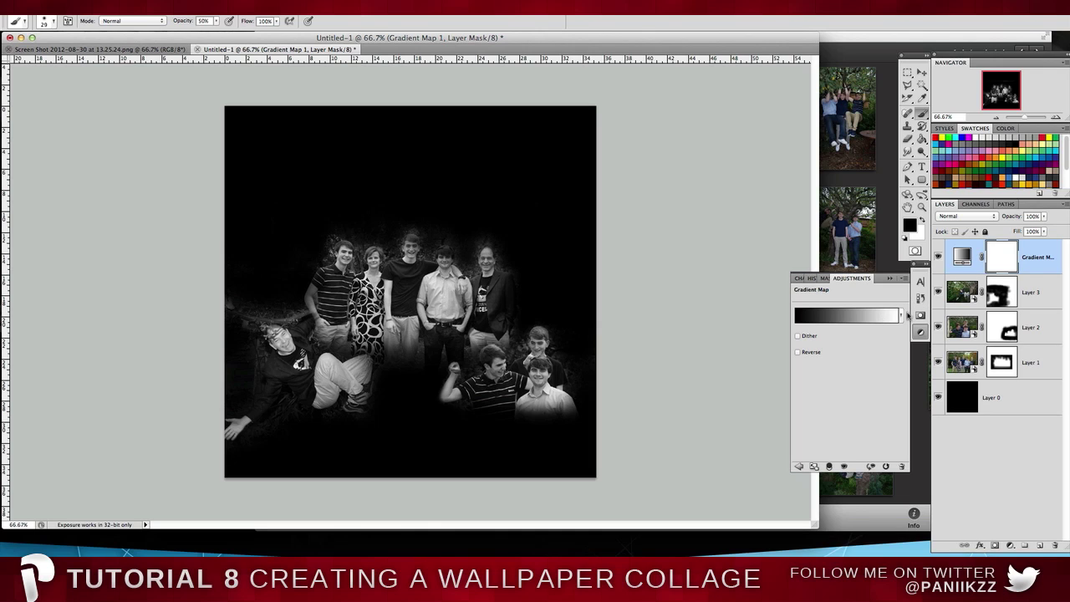
Group the three photo layers and lower the group's opacity to 27%
{"action": "left_click", "coordinate": [1035, 292]}
{"action": "left_click", "coordinate": [1027, 382], "text": "shift"}
{"action": "left_click", "coordinate": [1040, 358]}
{"action": "left_click", "coordinate": [1037, 301], "text": "shift"}
{"action": "key", "text": "super+g"}
{"action": "left_click", "coordinate": [1043, 218]}
{"action": "left_click_drag", "start_coordinate": [1006, 234], "coordinate": [1006, 232]}
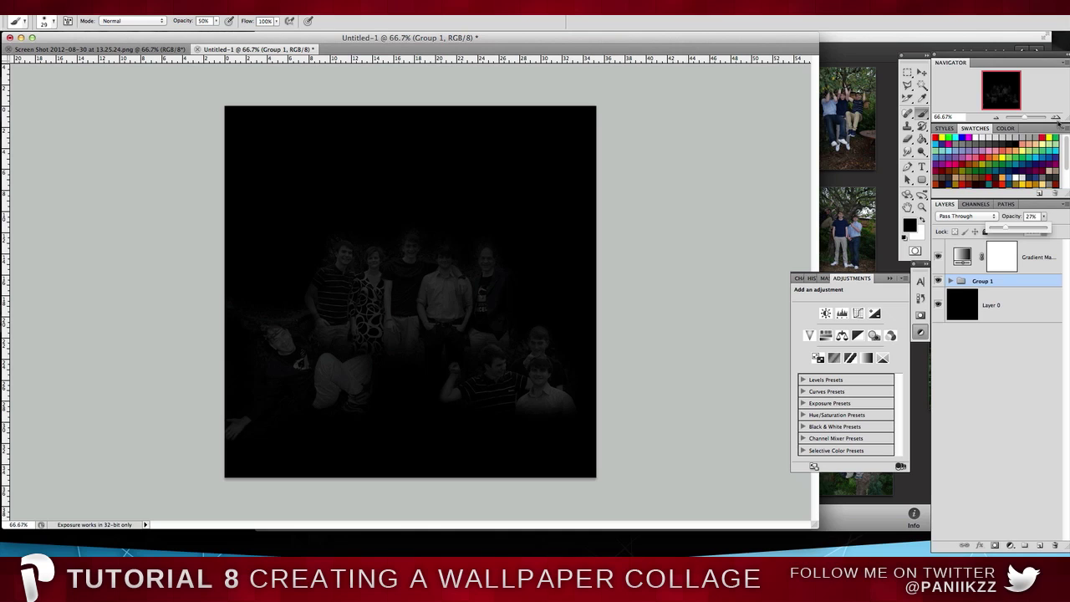
Expand the photo group and add a new empty layer directly above Layer 2
{"action": "key", "text": "super+1"}
{"action": "left_click", "coordinate": [950, 282]}
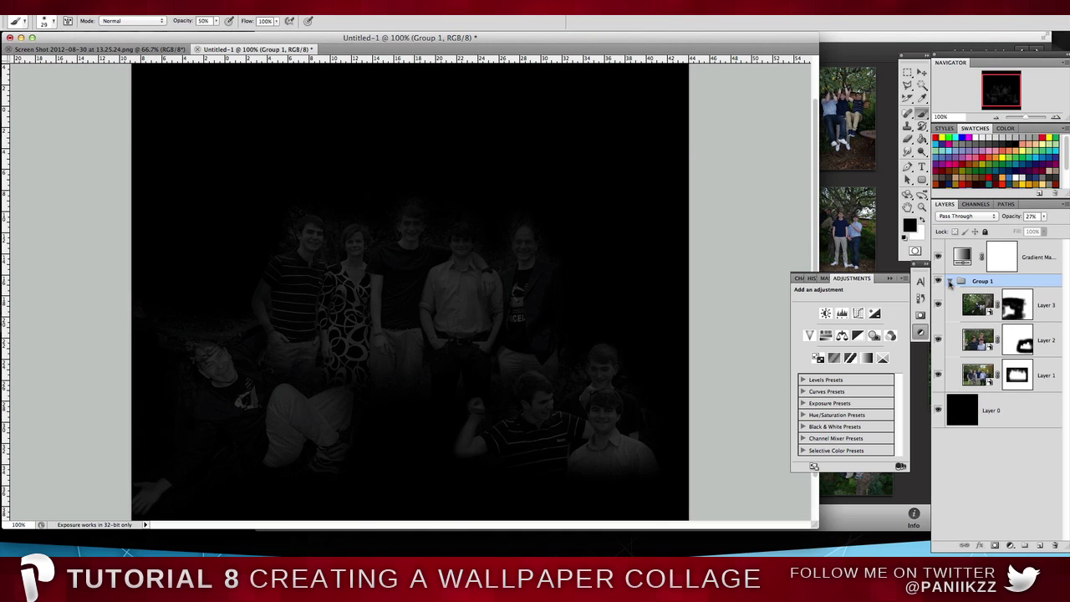
{"action": "left_click", "coordinate": [1045, 303]}
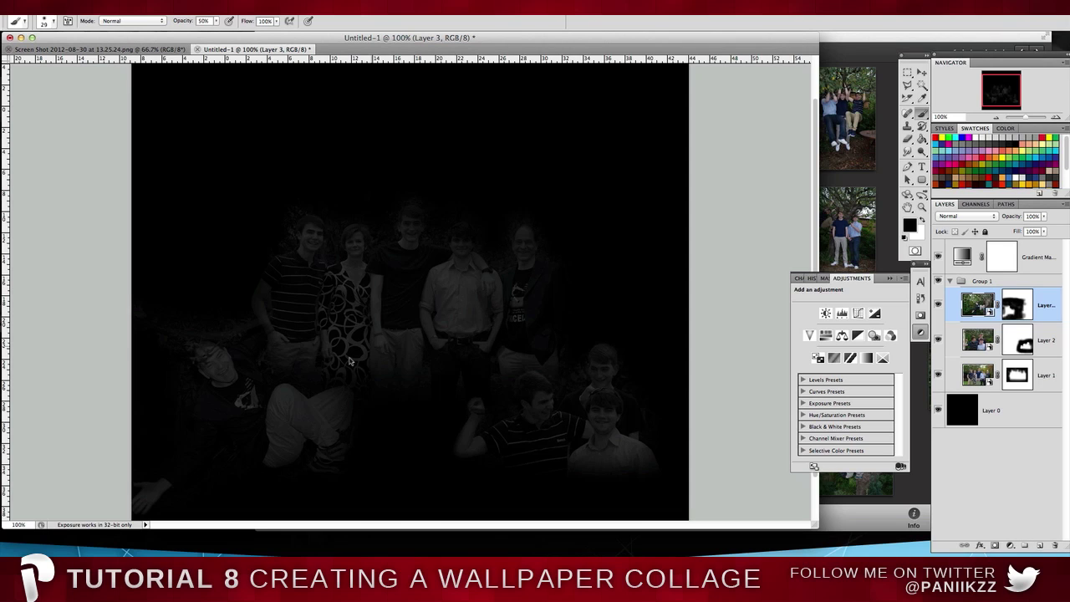
{"action": "scroll", "coordinate": [281, 398], "scroll_direction": "down", "scroll_amount": 3}
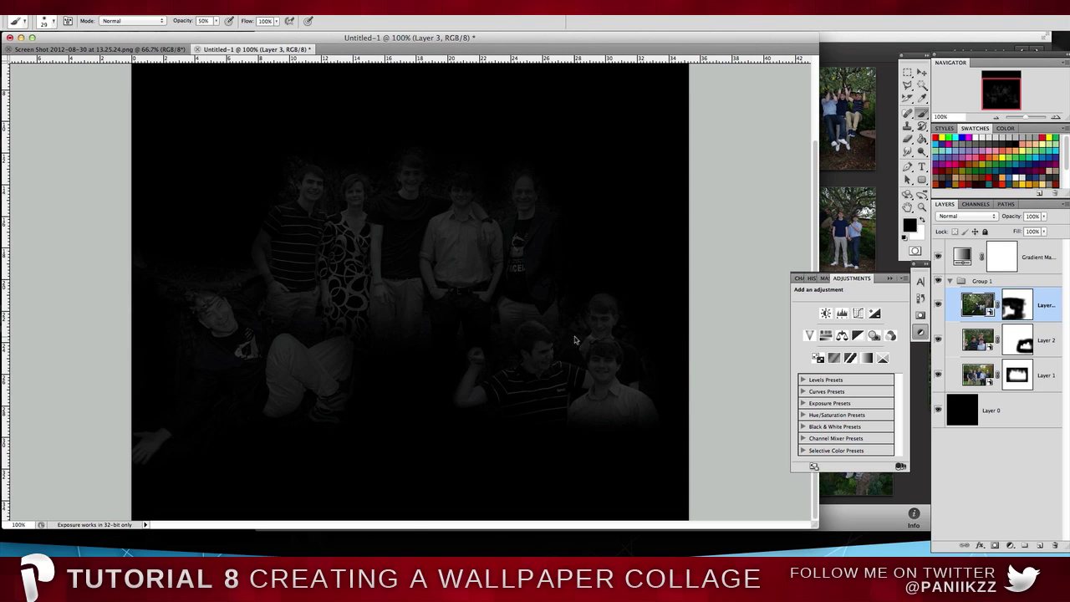
{"action": "left_click", "coordinate": [1053, 335]}
{"action": "left_click", "coordinate": [1039, 546]}
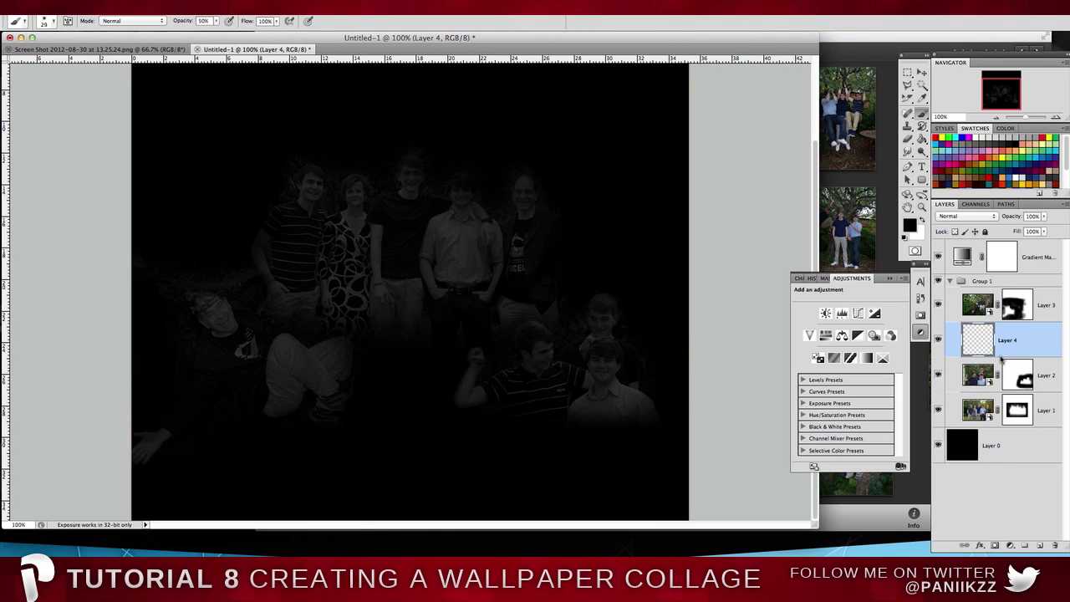
Clip the new empty layer to Layer 2 with a clipping mask and make white the foreground colour
{"action": "right_click", "coordinate": [1018, 340]}
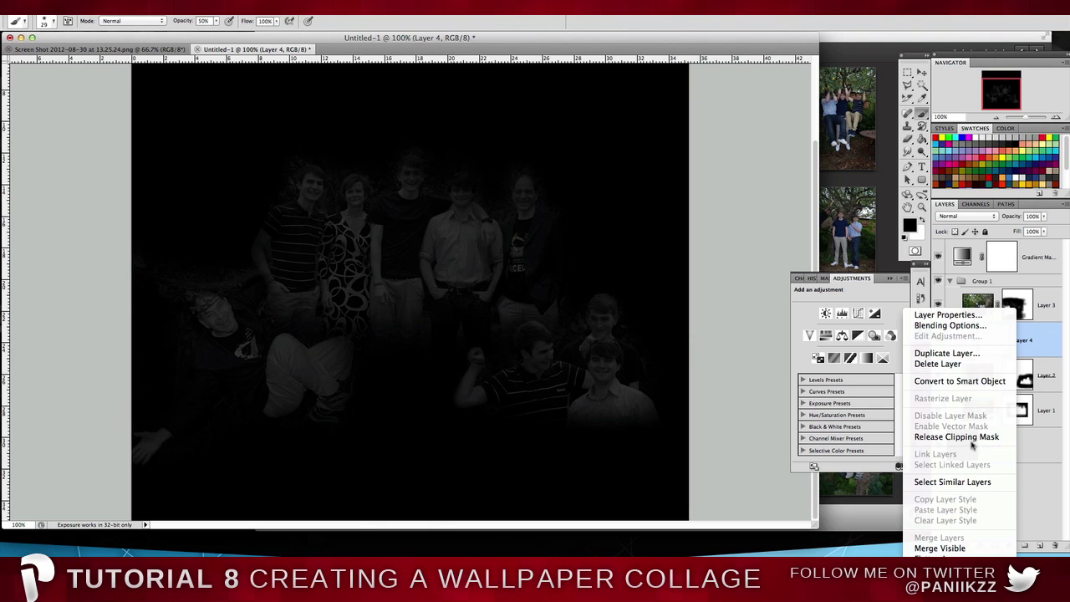
{"action": "left_click", "coordinate": [1050, 352]}
{"action": "right_click", "coordinate": [1043, 347]}
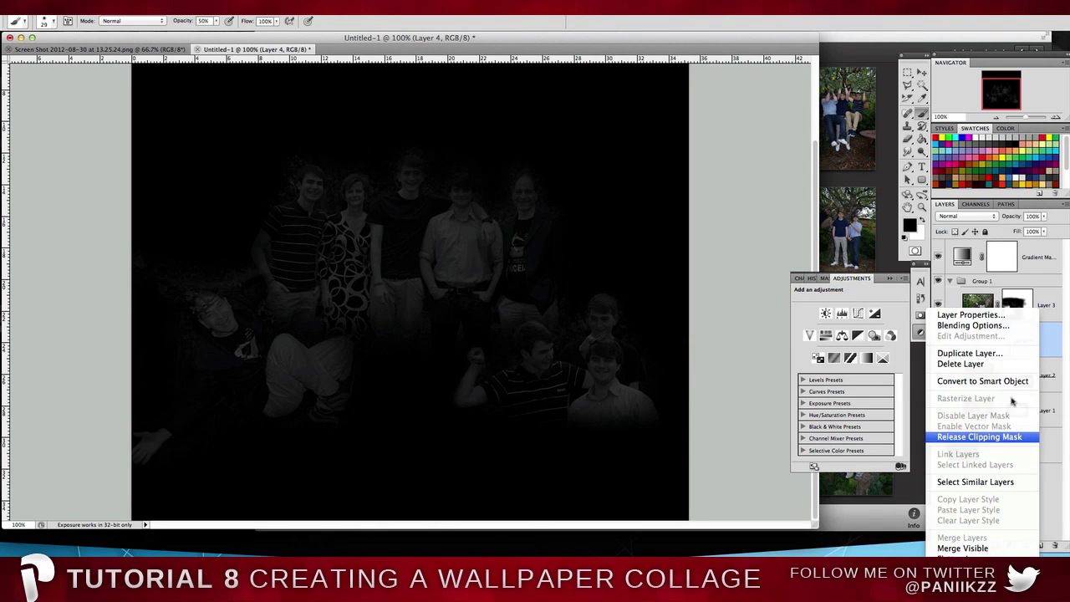
{"action": "left_click", "coordinate": [995, 437]}
{"action": "right_click", "coordinate": [1026, 340]}
{"action": "left_click", "coordinate": [1003, 436]}
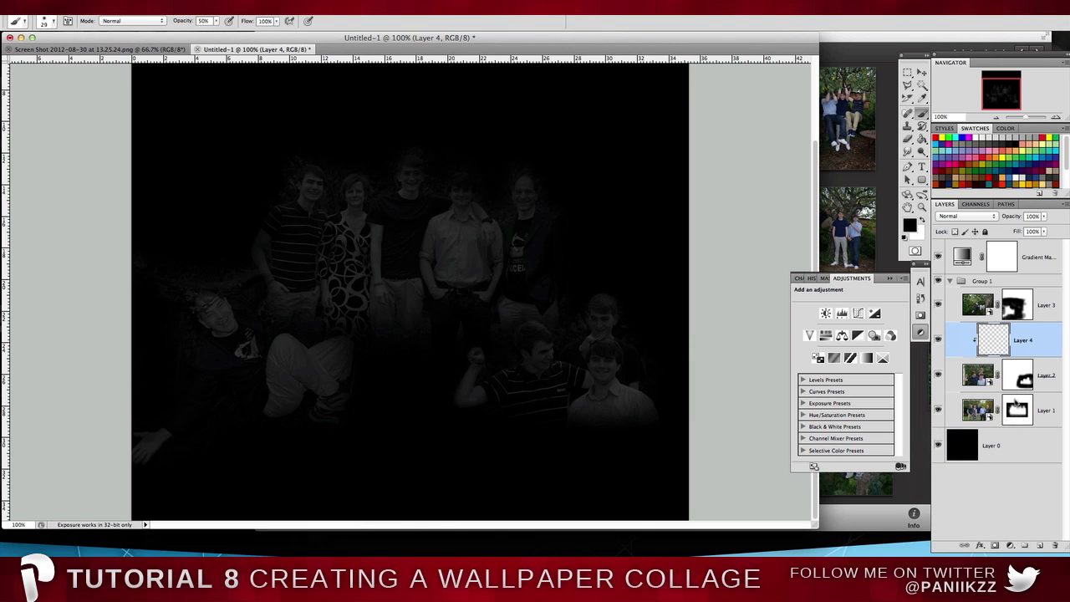
{"action": "left_click", "coordinate": [919, 219]}
{"action": "mouse_move", "coordinate": [552, 376]}
{"action": "left_mouse_down"}
{"action": "mouse_move", "coordinate": [512, 373]}
{"action": "mouse_move", "coordinate": [566, 347]}
{"action": "mouse_move", "coordinate": [532, 346]}
{"action": "mouse_move", "coordinate": [577, 349]}
{"action": "left_mouse_up"}
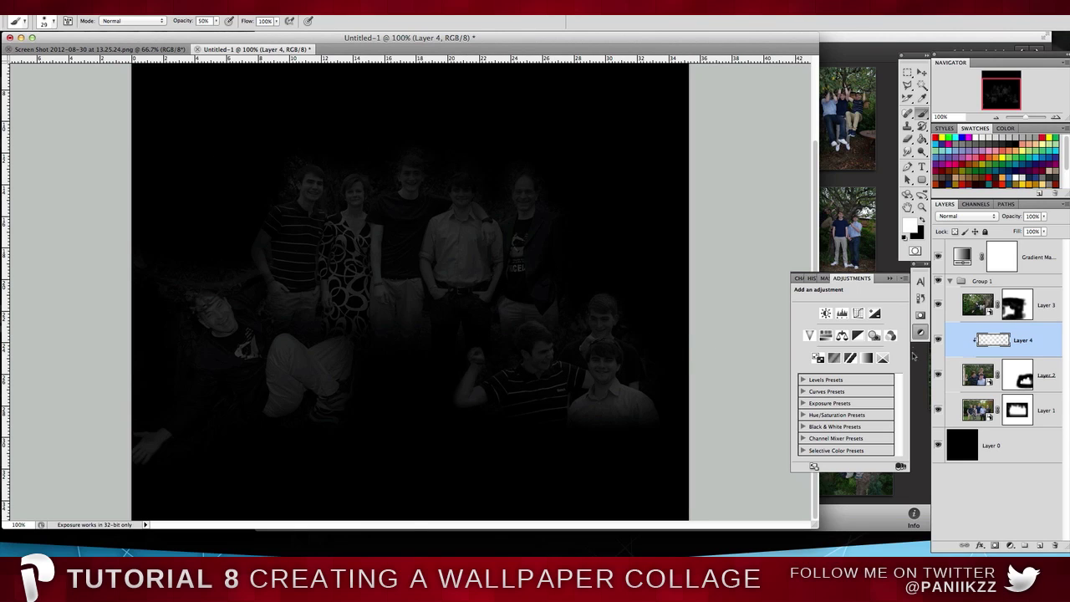
{"action": "left_click", "coordinate": [921, 298]}
{"action": "left_click", "coordinate": [894, 385]}
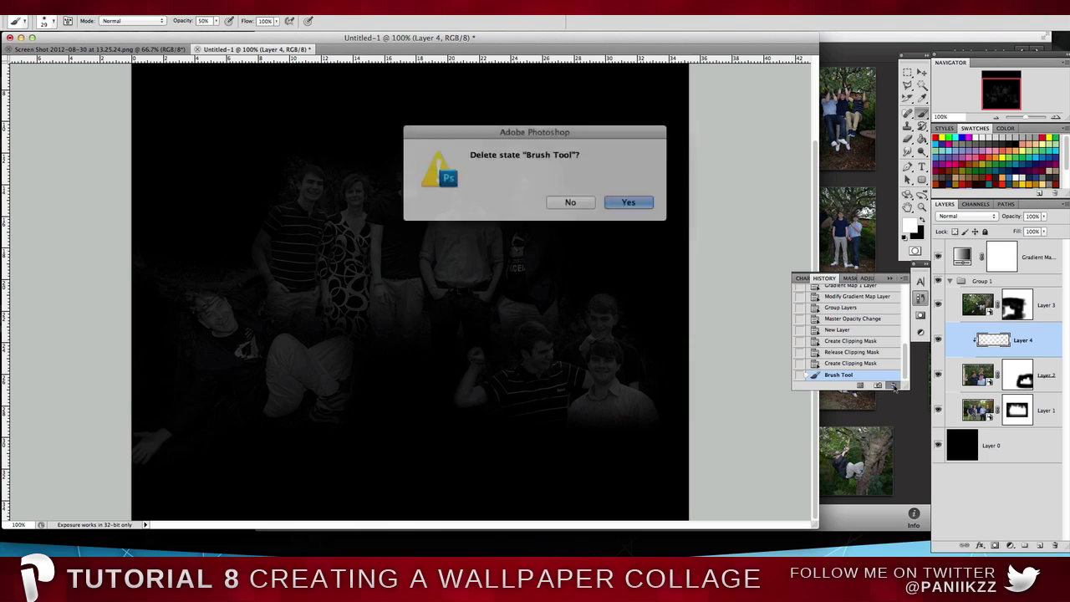
{"action": "key", "text": "Return"}
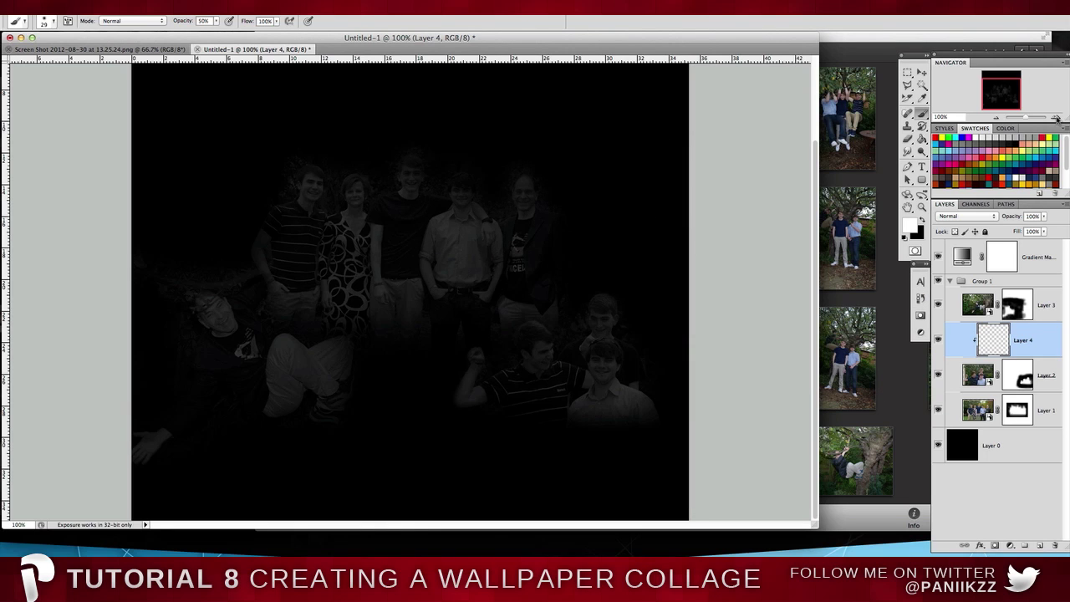
Enlarge the brush to 92 px and paint white on Layer 4 over the lower-right men's faces and the raised arm
{"action": "left_click", "coordinate": [1056, 117]}
{"action": "left_click", "coordinate": [54, 21]}
{"action": "left_click_drag", "start_coordinate": [56, 49], "coordinate": [64, 52]}
{"action": "left_click", "coordinate": [511, 24]}
{"action": "scroll", "coordinate": [621, 159], "scroll_direction": "down", "scroll_amount": 5}
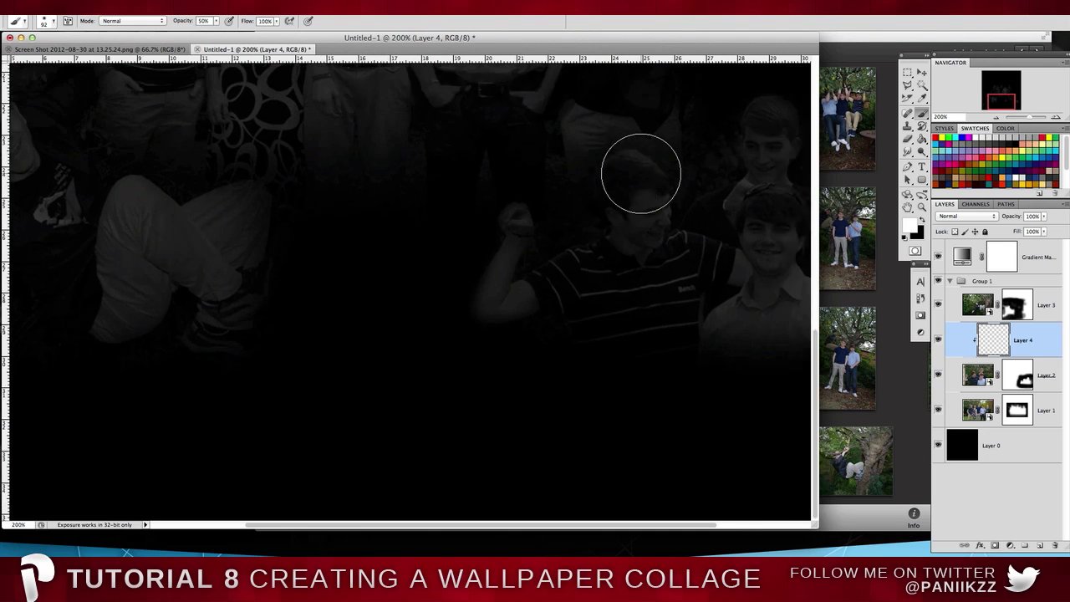
{"action": "scroll", "coordinate": [640, 172], "scroll_direction": "up", "scroll_amount": 4}
{"action": "mouse_move", "coordinate": [585, 363]}
{"action": "left_mouse_down"}
{"action": "mouse_move", "coordinate": [612, 366]}
{"action": "mouse_move", "coordinate": [616, 403]}
{"action": "mouse_move", "coordinate": [628, 387]}
{"action": "mouse_move", "coordinate": [606, 346]}
{"action": "mouse_move", "coordinate": [609, 357]}
{"action": "mouse_move", "coordinate": [685, 394]}
{"action": "mouse_move", "coordinate": [723, 399]}
{"action": "mouse_move", "coordinate": [729, 296]}
{"action": "mouse_move", "coordinate": [659, 446]}
{"action": "mouse_move", "coordinate": [496, 428]}
{"action": "mouse_move", "coordinate": [497, 394]}
{"action": "left_mouse_up"}
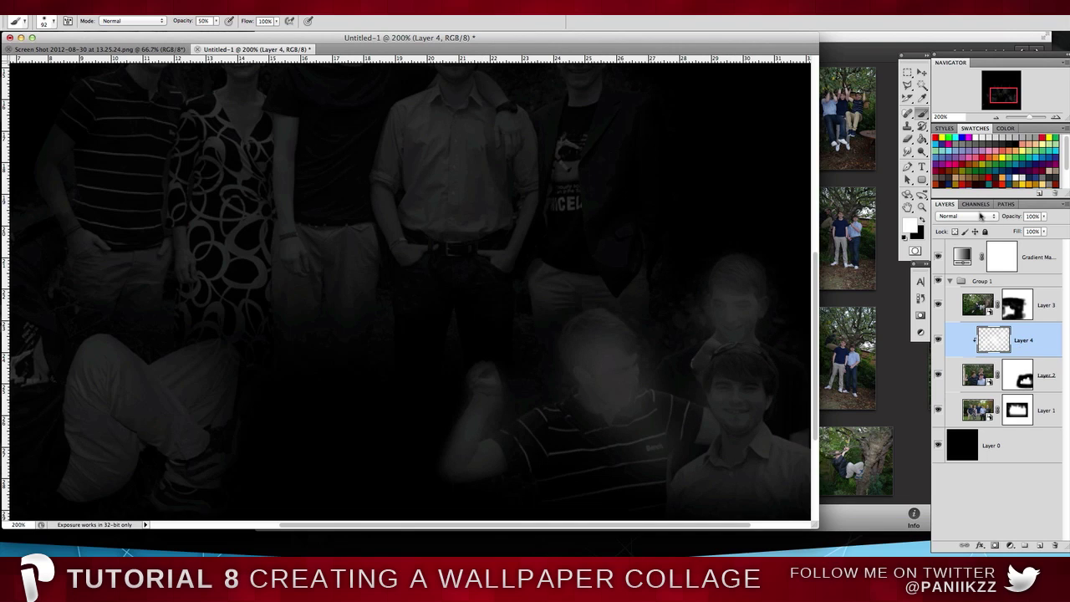
Set Layer 4 to Overlay blending, compare it hidden and shown, and reduce its opacity to 65%
{"action": "left_click", "coordinate": [982, 216]}
{"action": "left_click", "coordinate": [974, 332]}
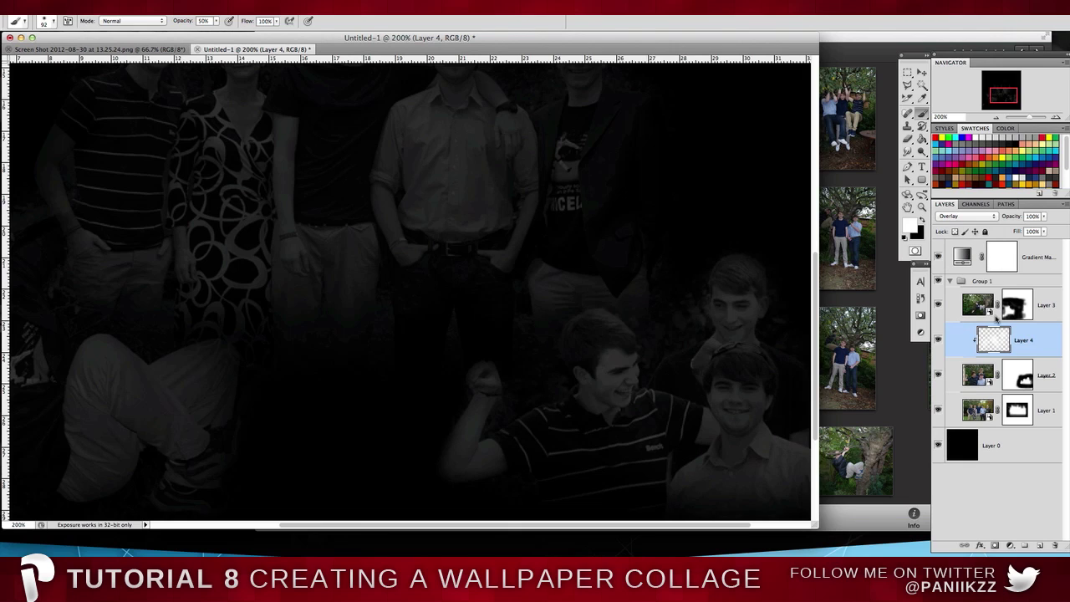
{"action": "left_click", "coordinate": [938, 340]}
{"action": "left_click", "coordinate": [939, 340]}
{"action": "left_click_drag", "start_coordinate": [1045, 218], "coordinate": [1021, 229]}
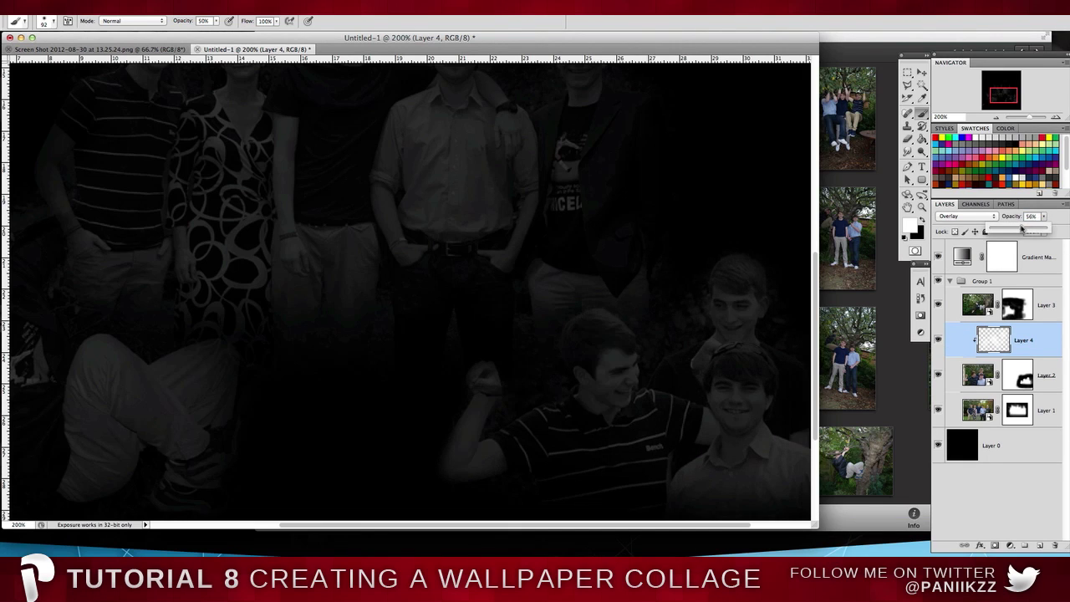
Paint black on Layer 4 to deepen the shadows around the lower-right men, and check the collage at 66.67% zoom
{"action": "left_click", "coordinate": [925, 220]}
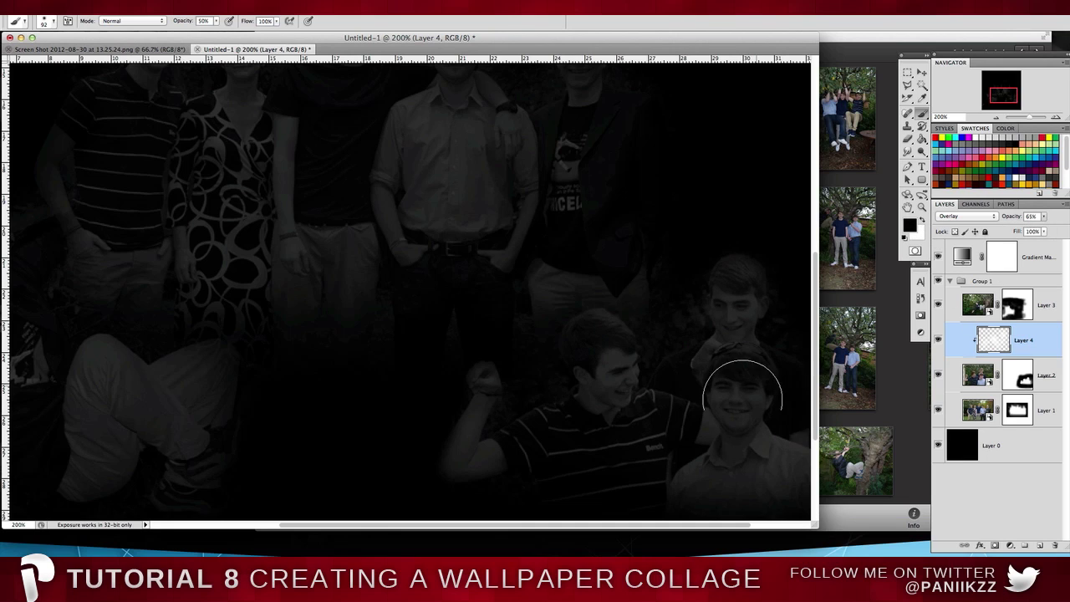
{"action": "scroll", "coordinate": [727, 401], "scroll_direction": "down", "scroll_amount": 3}
{"action": "mouse_move", "coordinate": [716, 421]}
{"action": "left_mouse_down"}
{"action": "mouse_move", "coordinate": [708, 367]}
{"action": "mouse_move", "coordinate": [689, 365]}
{"action": "mouse_move", "coordinate": [677, 408]}
{"action": "mouse_move", "coordinate": [730, 372]}
{"action": "mouse_move", "coordinate": [694, 407]}
{"action": "mouse_move", "coordinate": [777, 402]}
{"action": "left_mouse_up"}
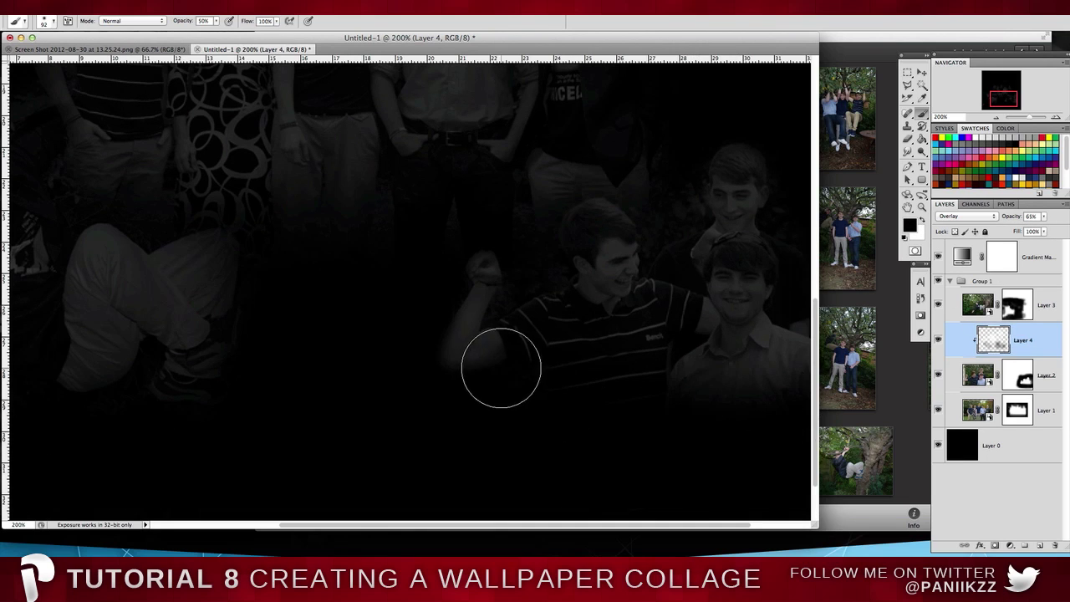
{"action": "scroll", "coordinate": [585, 376], "scroll_direction": "up", "scroll_amount": 3}
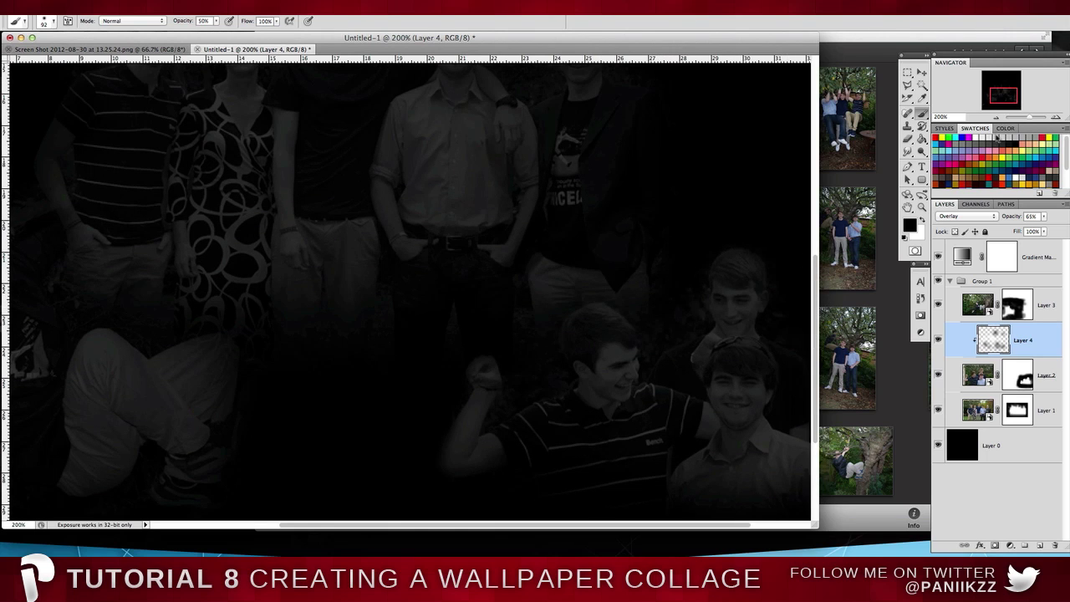
{"action": "left_click", "coordinate": [996, 118]}
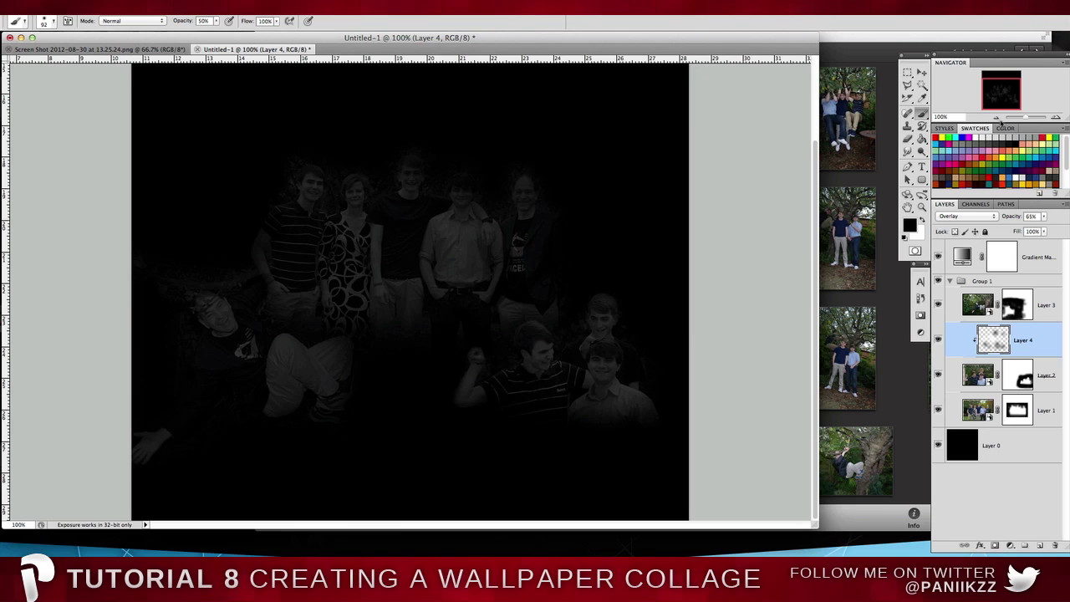
{"action": "left_click", "coordinate": [996, 118]}
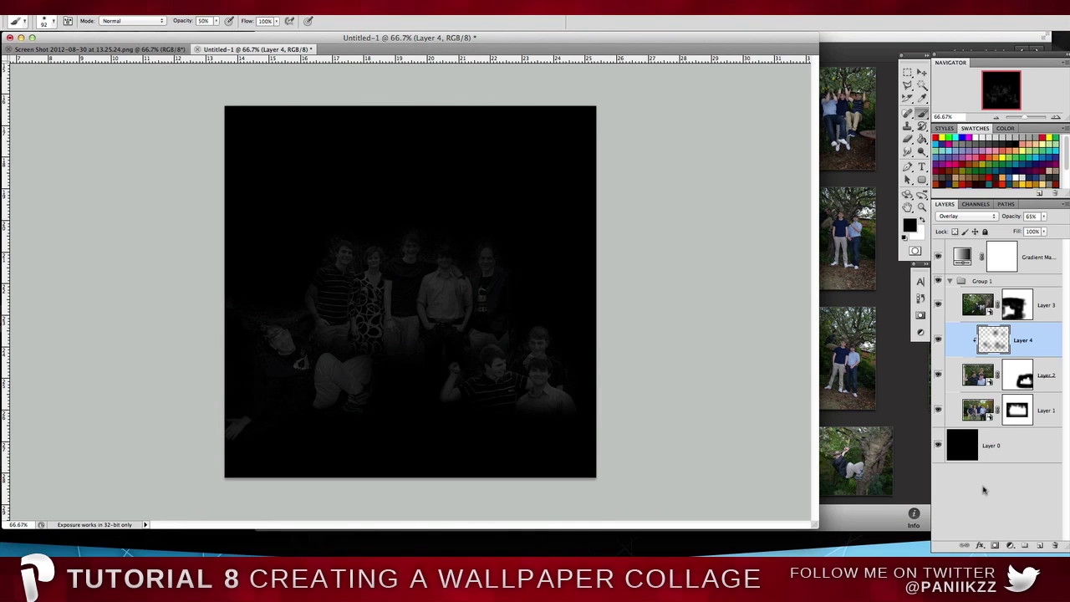
Edit the Gradient Map's gradient by adding a medium blue colour stop at 51% between black and white
{"action": "left_click", "coordinate": [1027, 260]}
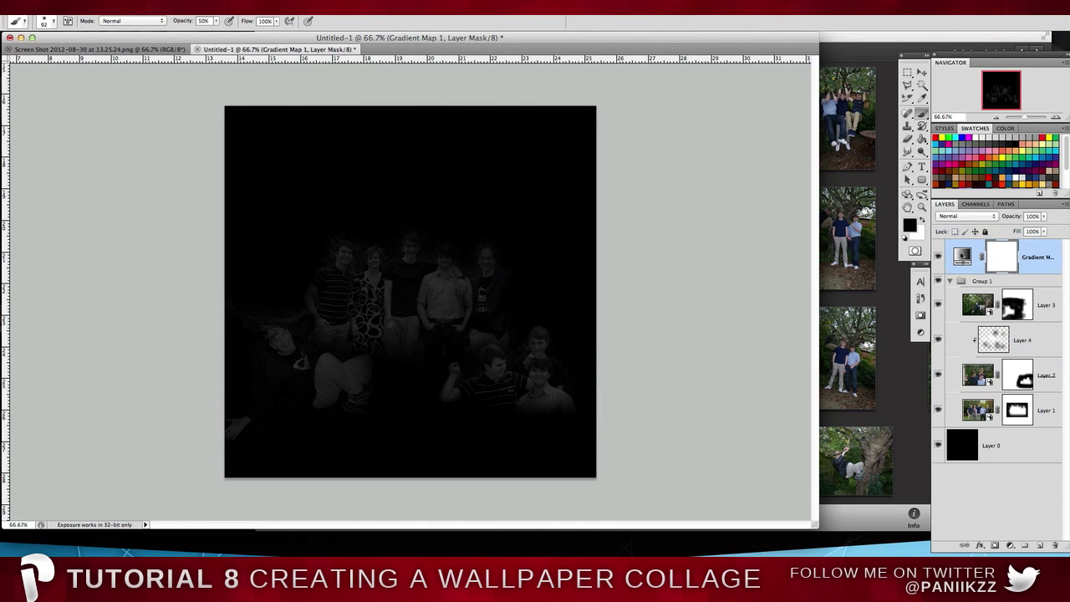
{"action": "double_click", "coordinate": [963, 255]}
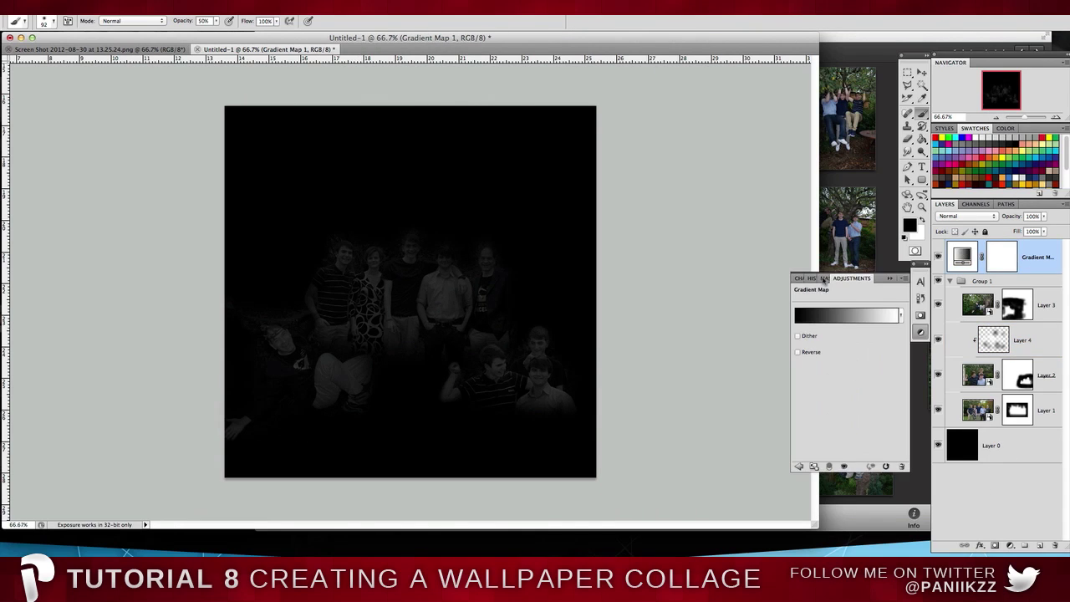
{"action": "left_click", "coordinate": [850, 319]}
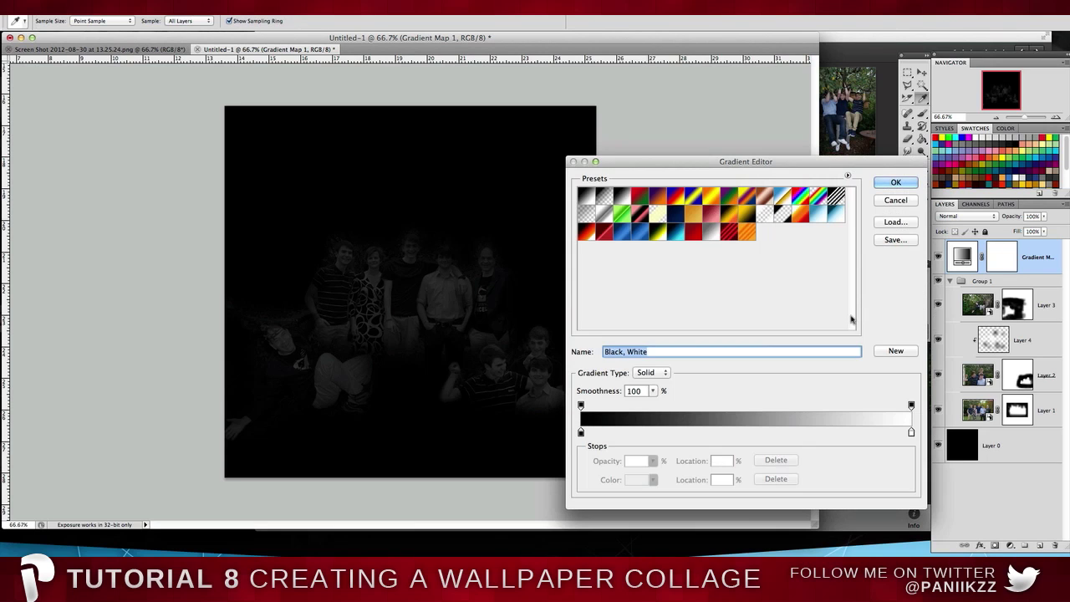
{"action": "left_click", "coordinate": [748, 432]}
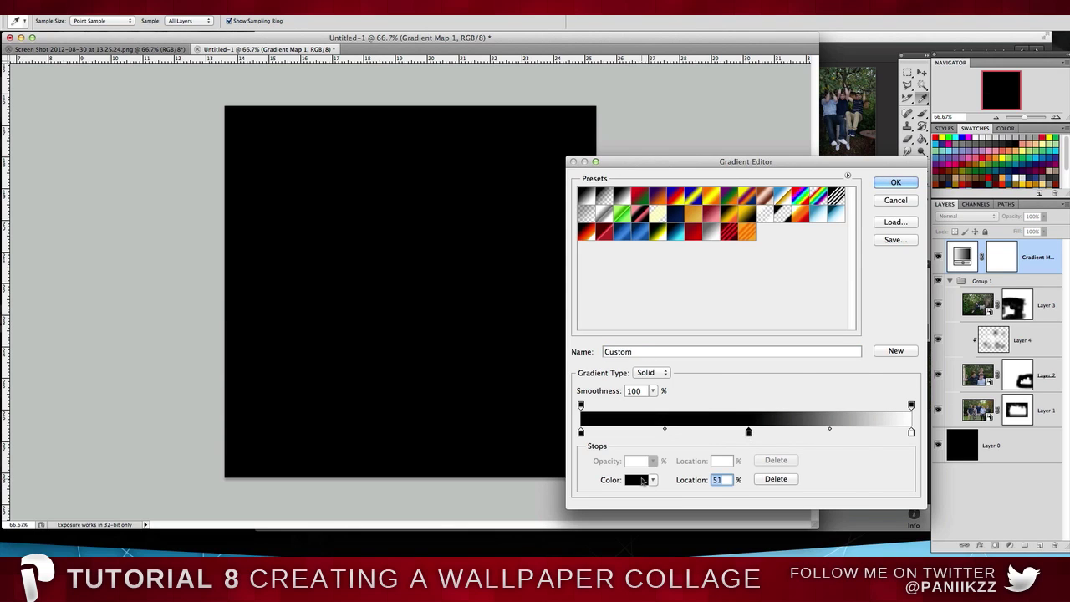
{"action": "left_click", "coordinate": [642, 479]}
{"action": "left_click_drag", "start_coordinate": [646, 470], "coordinate": [667, 411]}
{"action": "left_click", "coordinate": [780, 368]}
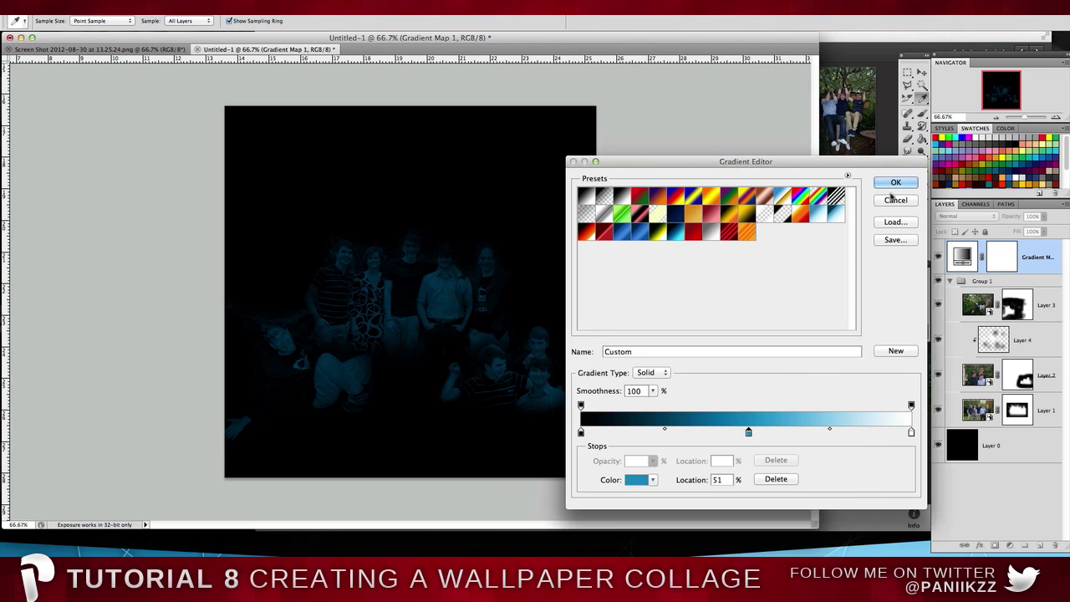
{"action": "left_click", "coordinate": [894, 183]}
Try adjusting the Gradient Map layer's opacity while viewing the blue-toned collage
{"action": "left_click", "coordinate": [1056, 116]}
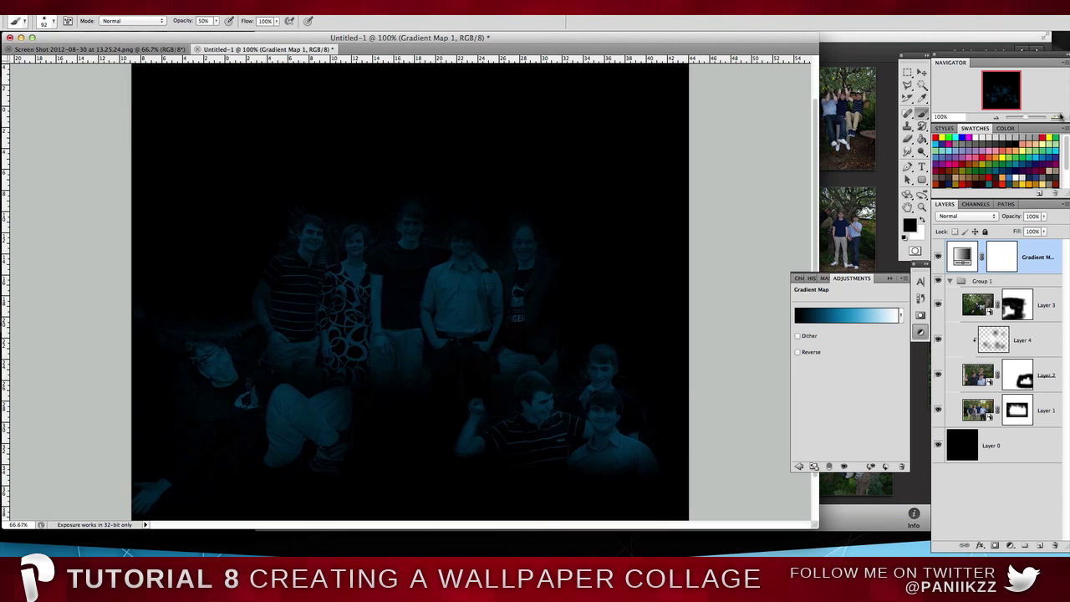
{"action": "left_click", "coordinate": [1056, 117]}
{"action": "left_click", "coordinate": [993, 117]}
{"action": "left_click", "coordinate": [1044, 216]}
{"action": "mouse_move", "coordinate": [1047, 230]}
{"action": "left_mouse_down"}
{"action": "mouse_move", "coordinate": [1004, 231]}
{"action": "mouse_move", "coordinate": [1047, 230]}
{"action": "left_mouse_up"}
Recolour the black stop at the start of the Gradient Map's gradient to a very dark navy blue
{"action": "left_click", "coordinate": [851, 315]}
{"action": "left_click", "coordinate": [581, 433]}
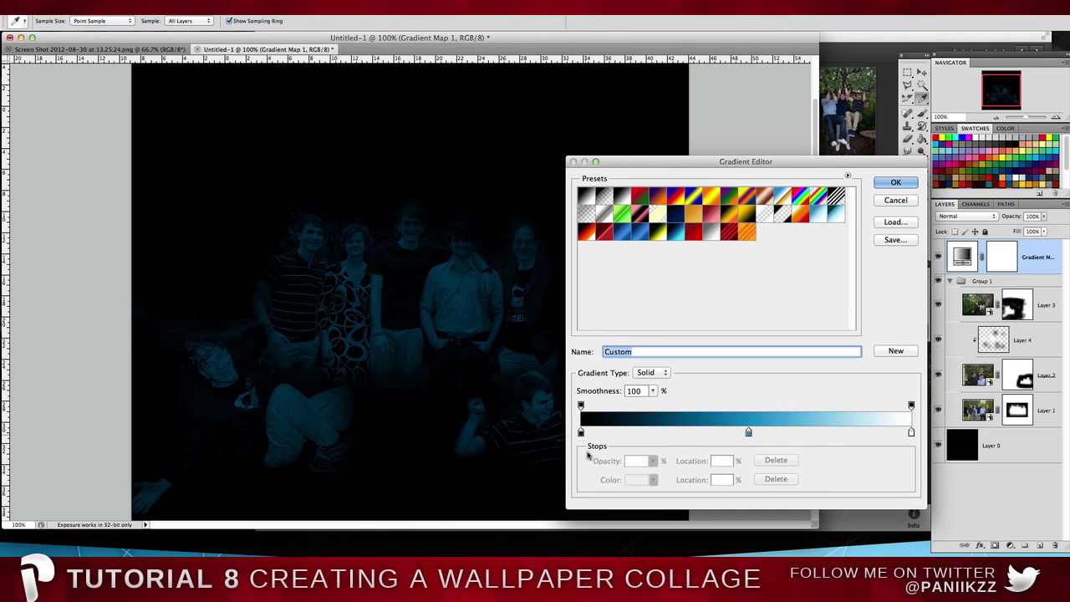
{"action": "mouse_move", "coordinate": [581, 433]}
{"action": "left_mouse_down"}
{"action": "mouse_move", "coordinate": [611, 487]}
{"action": "mouse_move", "coordinate": [626, 459]}
{"action": "mouse_move", "coordinate": [587, 432]}
{"action": "left_mouse_up"}
{"action": "double_click", "coordinate": [586, 432]}
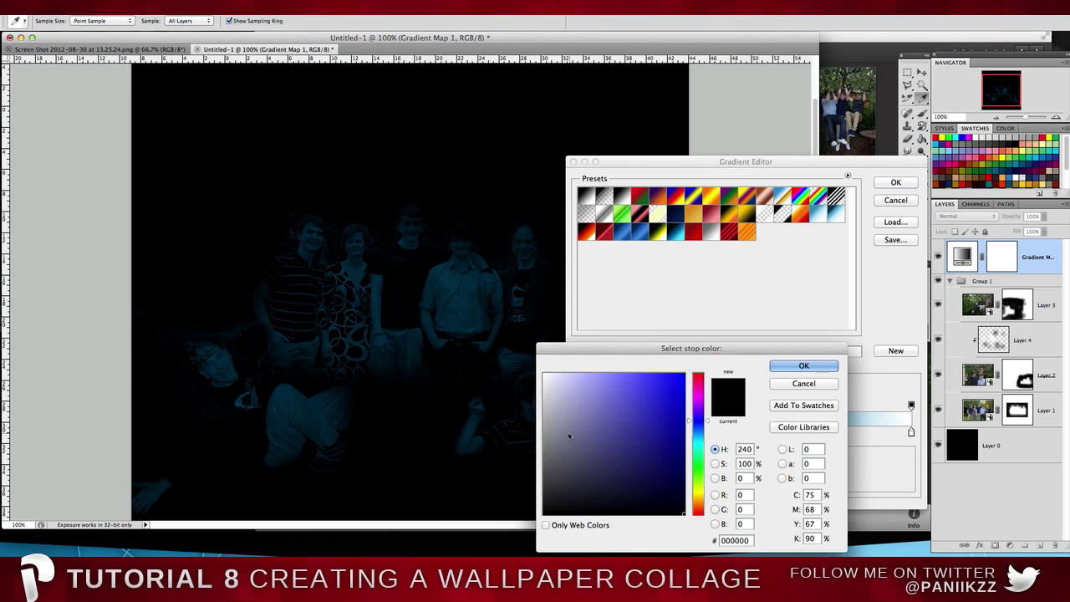
{"action": "key", "text": "Return"}
{"action": "left_click_drag", "start_coordinate": [589, 432], "coordinate": [580, 432]}
{"action": "left_click", "coordinate": [637, 479]}
{"action": "left_click_drag", "start_coordinate": [703, 430], "coordinate": [703, 433]}
{"action": "left_click", "coordinate": [684, 448]}
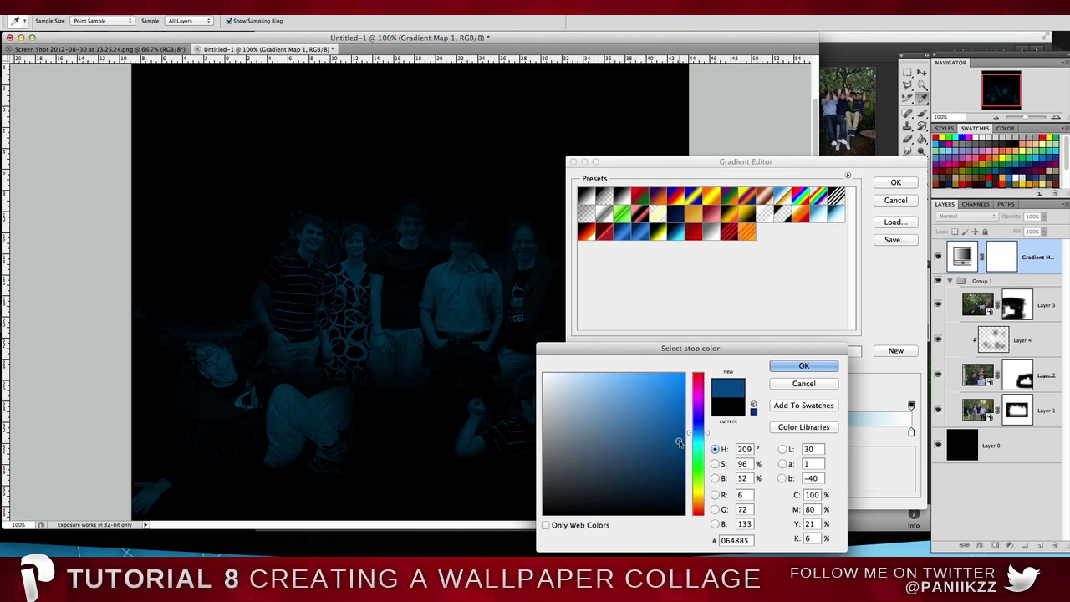
{"action": "left_click_drag", "start_coordinate": [684, 469], "coordinate": [682, 501]}
{"action": "left_click", "coordinate": [805, 368]}
{"action": "left_click", "coordinate": [915, 182]}
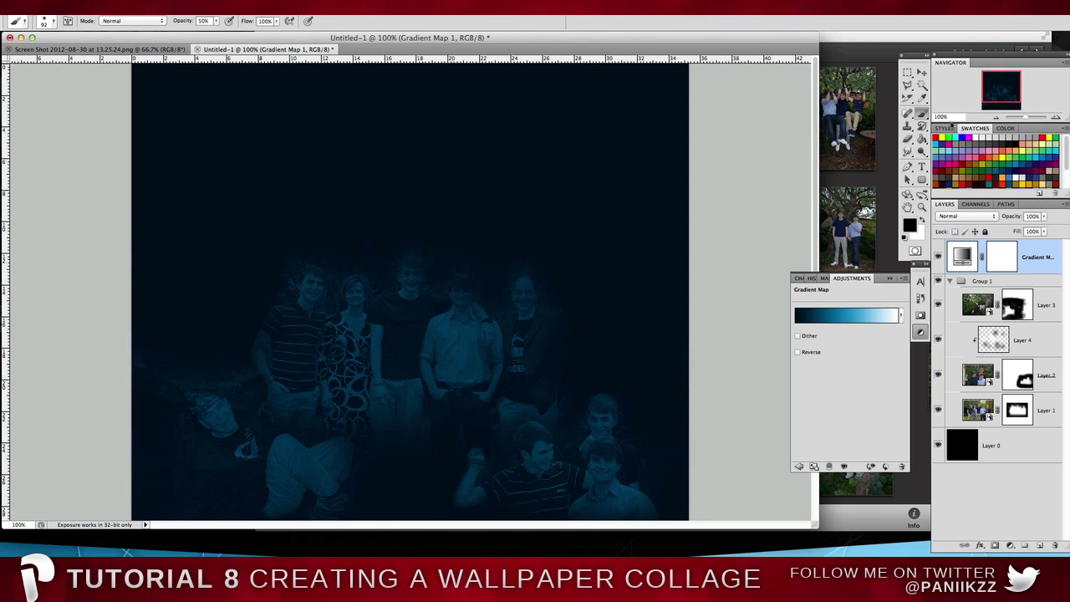
Select Layer 0 and set up a soft white brush at 1399 px with 0% hardness
{"action": "left_click", "coordinate": [1009, 456]}
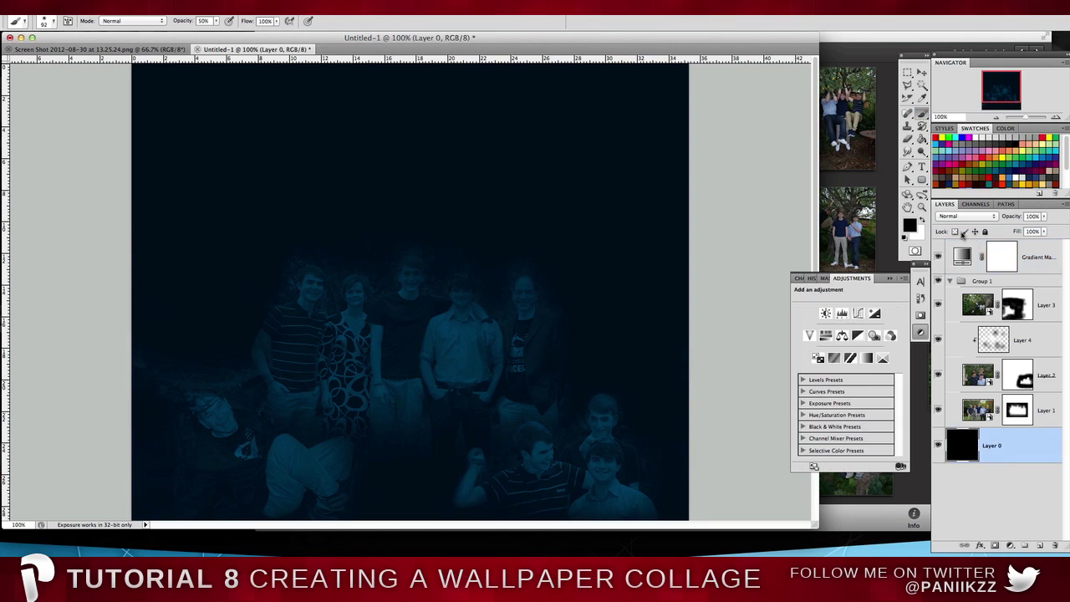
{"action": "left_click", "coordinate": [921, 139]}
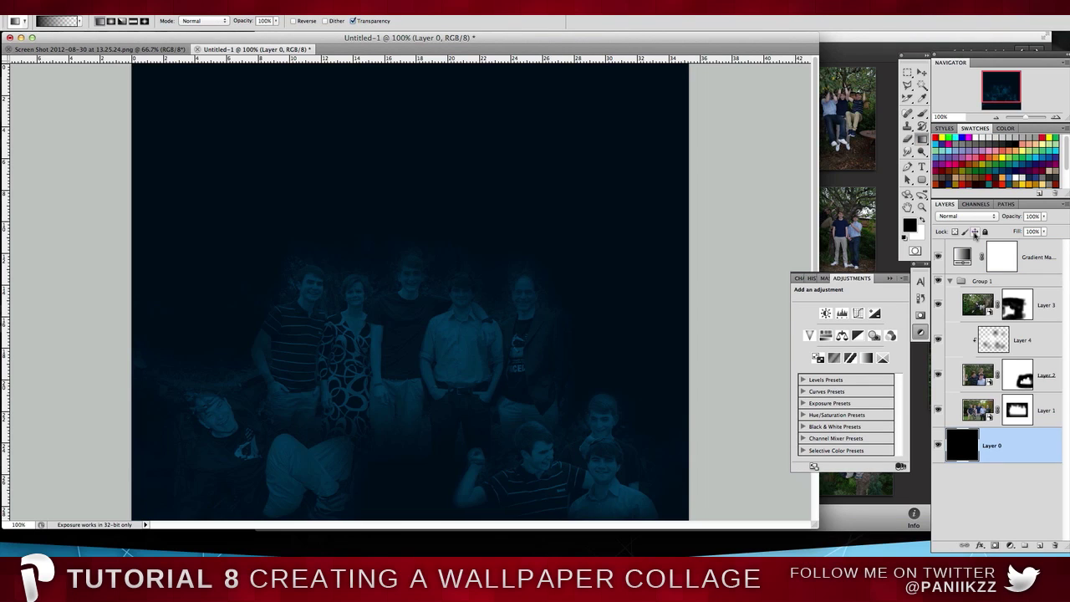
{"action": "left_click", "coordinate": [922, 113]}
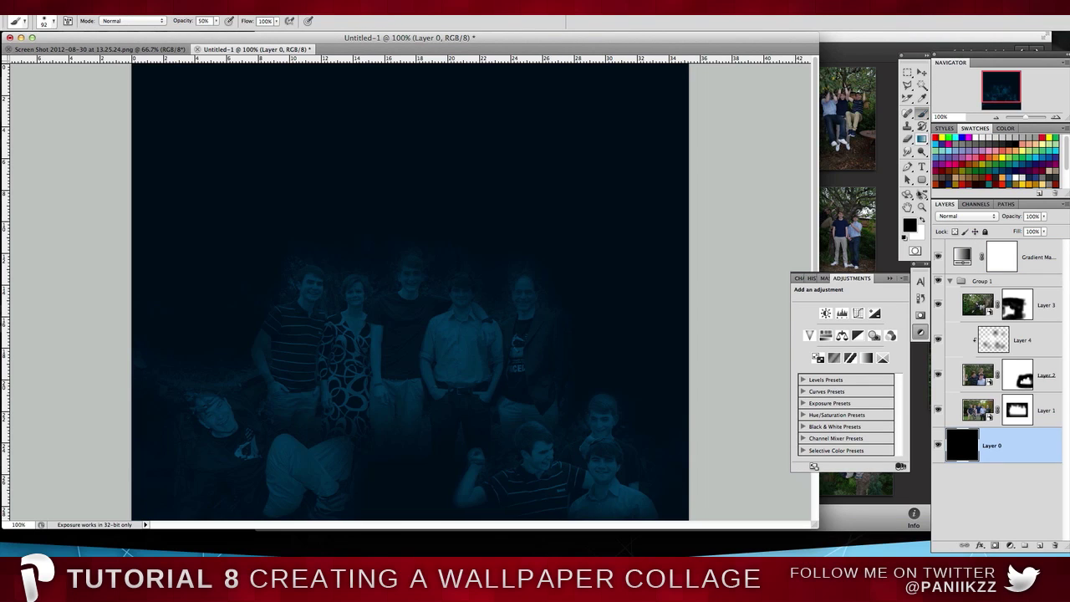
{"action": "left_click", "coordinate": [917, 219]}
{"action": "left_click", "coordinate": [54, 22]}
{"action": "mouse_move", "coordinate": [63, 50]}
{"action": "left_mouse_down"}
{"action": "mouse_move", "coordinate": [134, 54]}
{"action": "mouse_move", "coordinate": [121, 51]}
{"action": "left_mouse_up"}
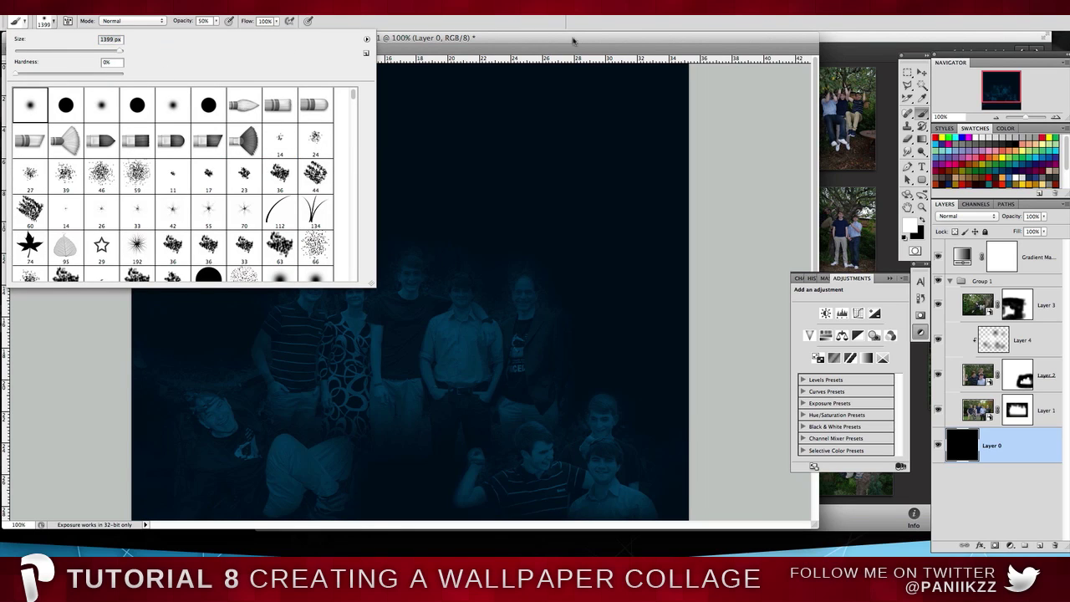
{"action": "key", "text": "Return"}
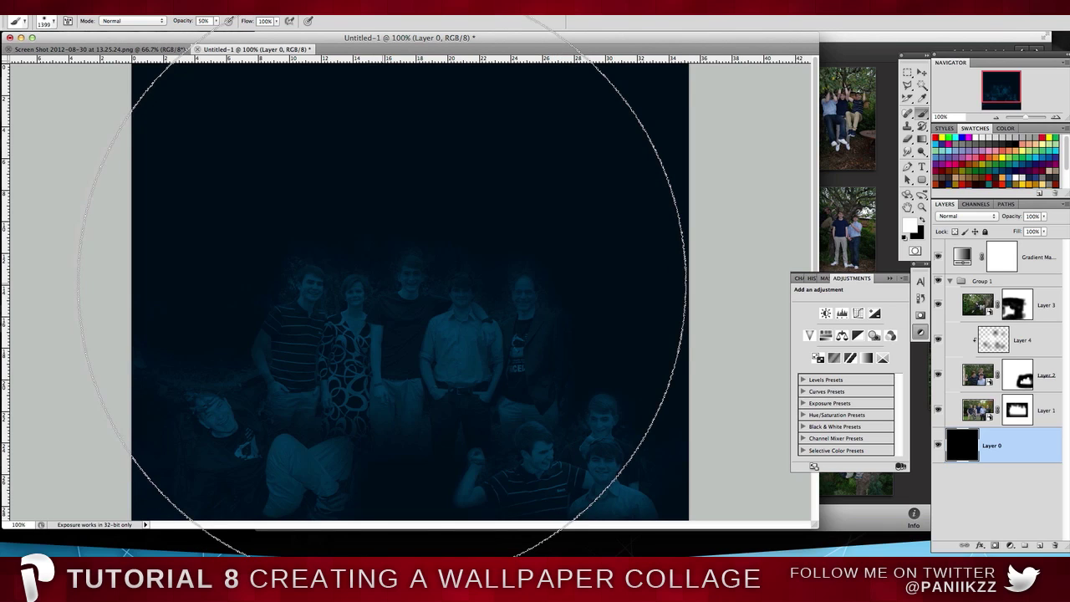
Place a horizontal and a vertical guide that cross at the centre of the canvas
{"action": "left_click_drag", "start_coordinate": [437, 59], "coordinate": [438, 314]}
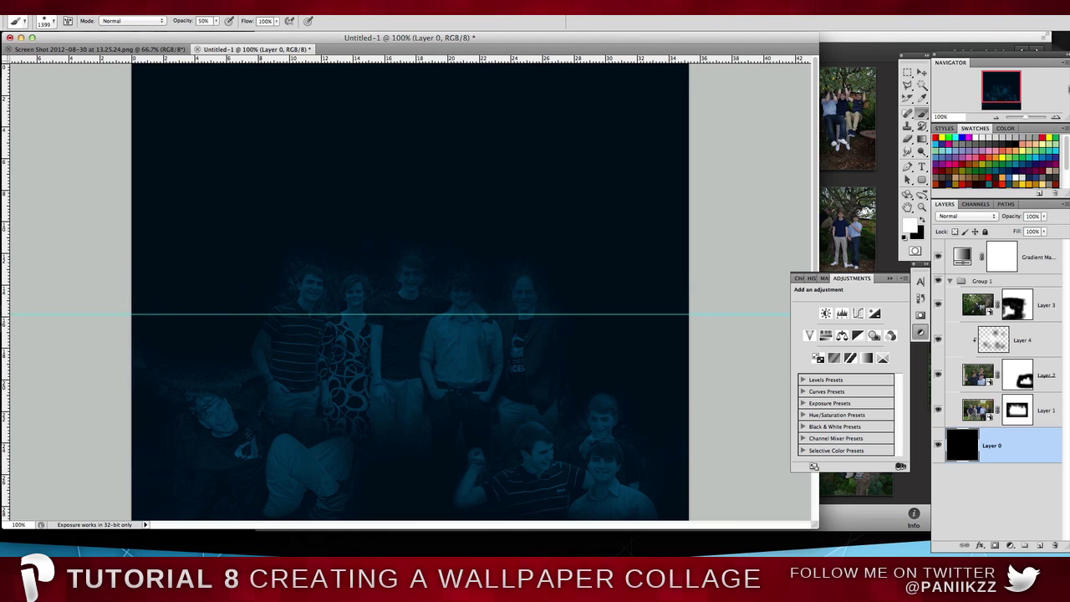
{"action": "left_click", "coordinate": [1019, 117]}
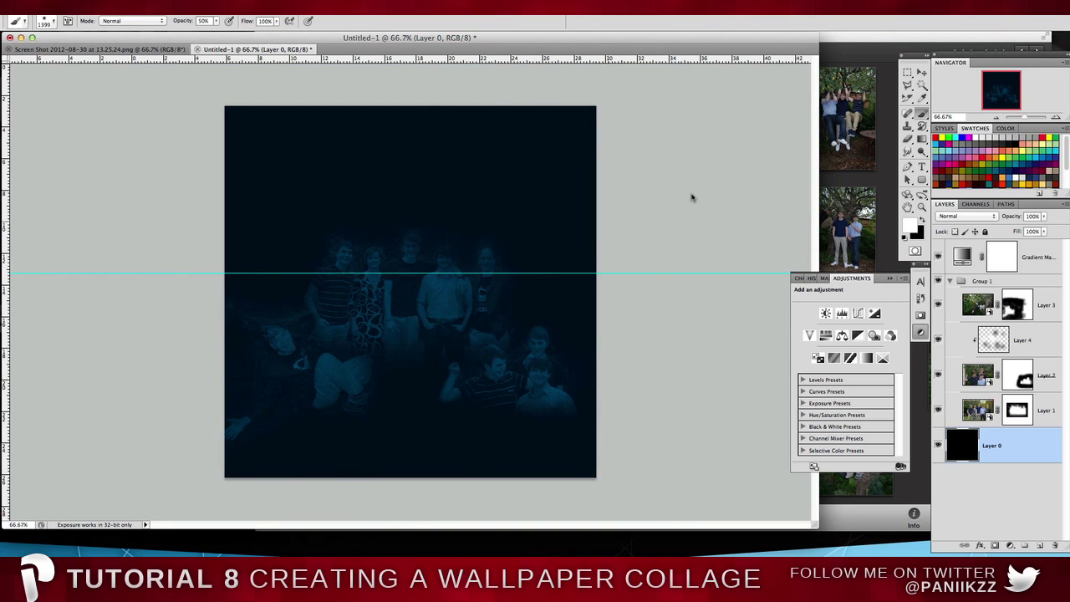
{"action": "left_click", "coordinate": [922, 74]}
{"action": "left_click_drag", "start_coordinate": [574, 274], "coordinate": [569, 291]}
{"action": "left_click_drag", "start_coordinate": [8, 187], "coordinate": [410, 227]}
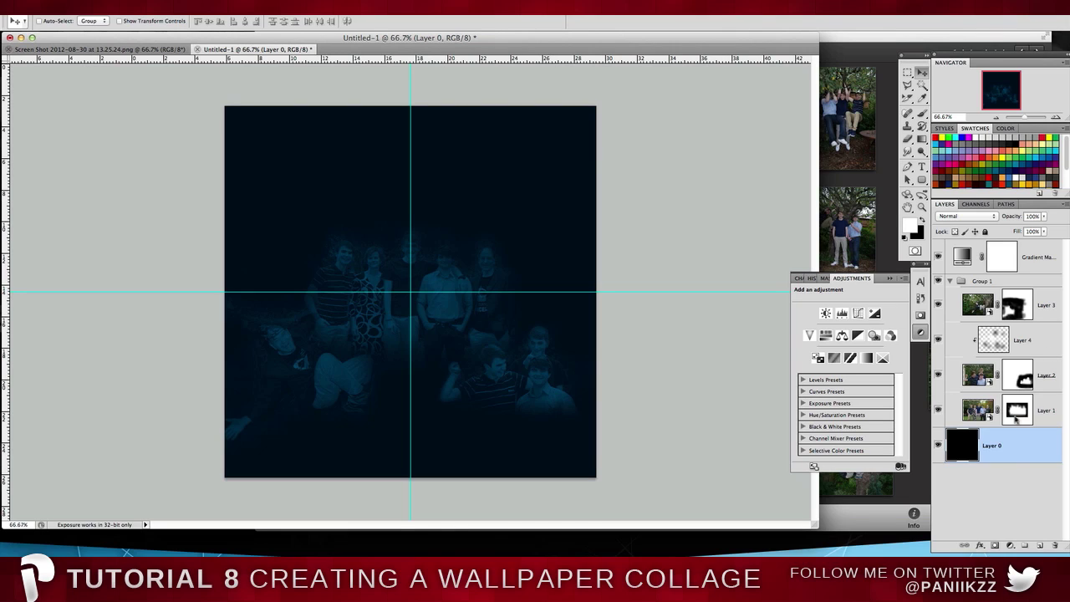
Paint one white brush dab at the guide intersection on a new layer above Layer 0, and lower that layer's opacity to 39%
{"action": "left_click", "coordinate": [1040, 545]}
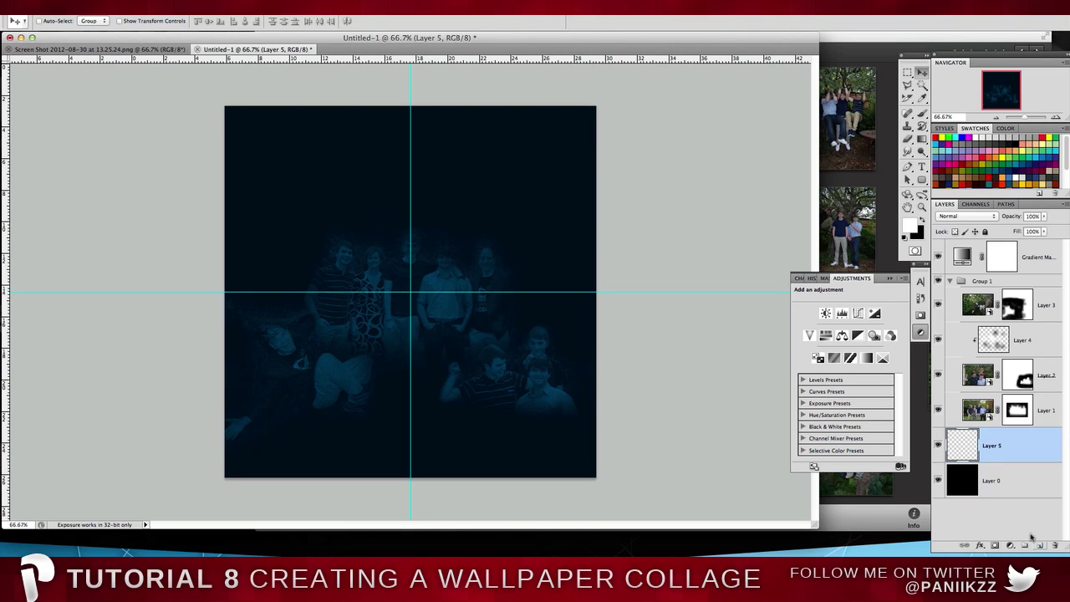
{"action": "left_click", "coordinate": [921, 113]}
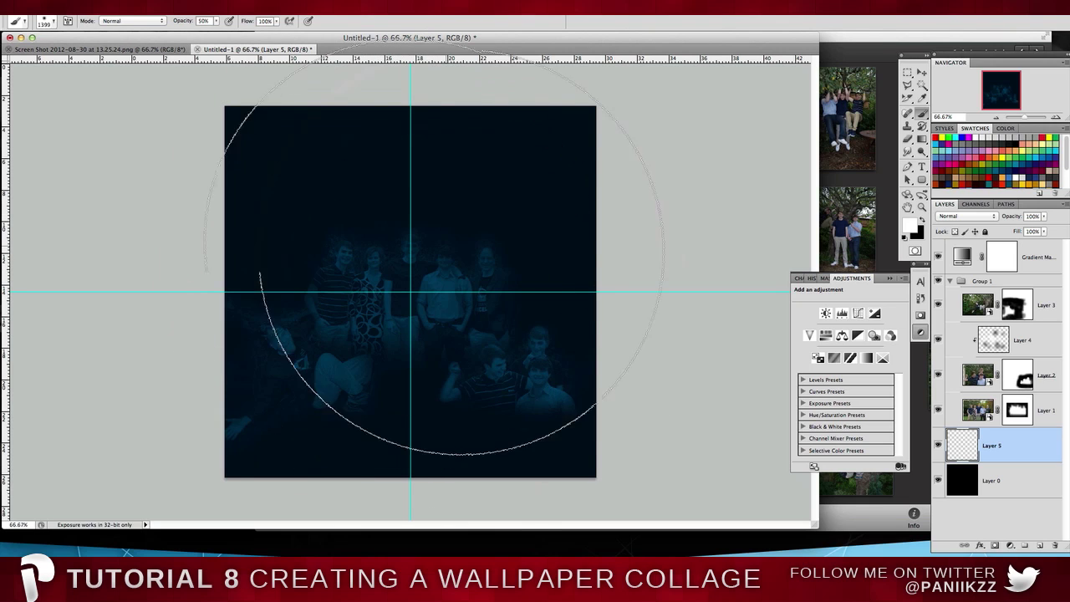
{"action": "left_click", "coordinate": [410, 294]}
{"action": "left_click_drag", "start_coordinate": [1043, 216], "coordinate": [1014, 231]}
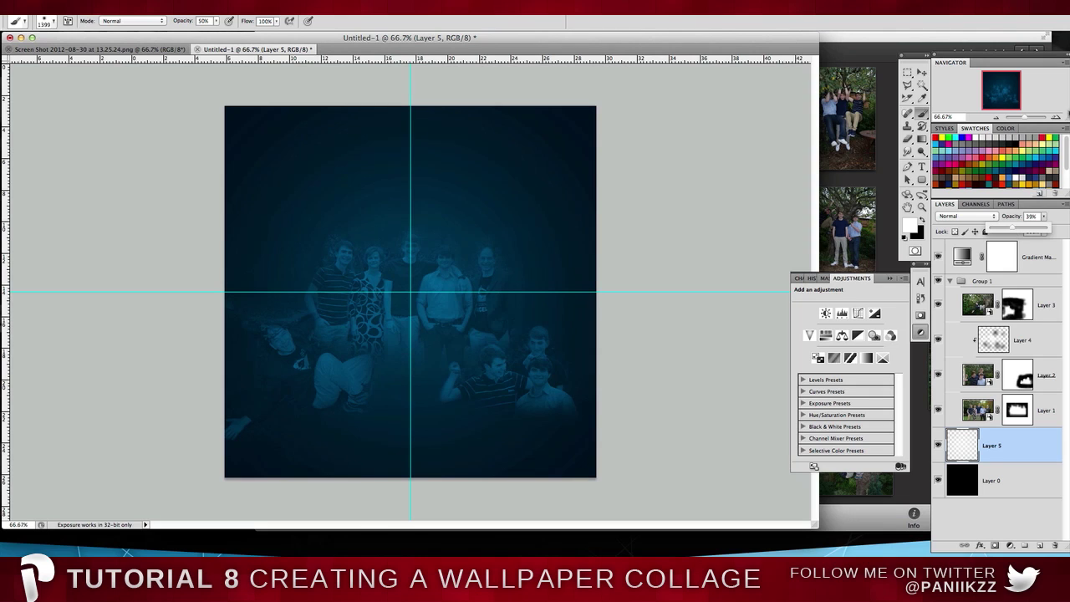
Set the dark stop at 0% of the Gradient Map's gradient to pure black (000000)
{"action": "left_click", "coordinate": [1056, 114]}
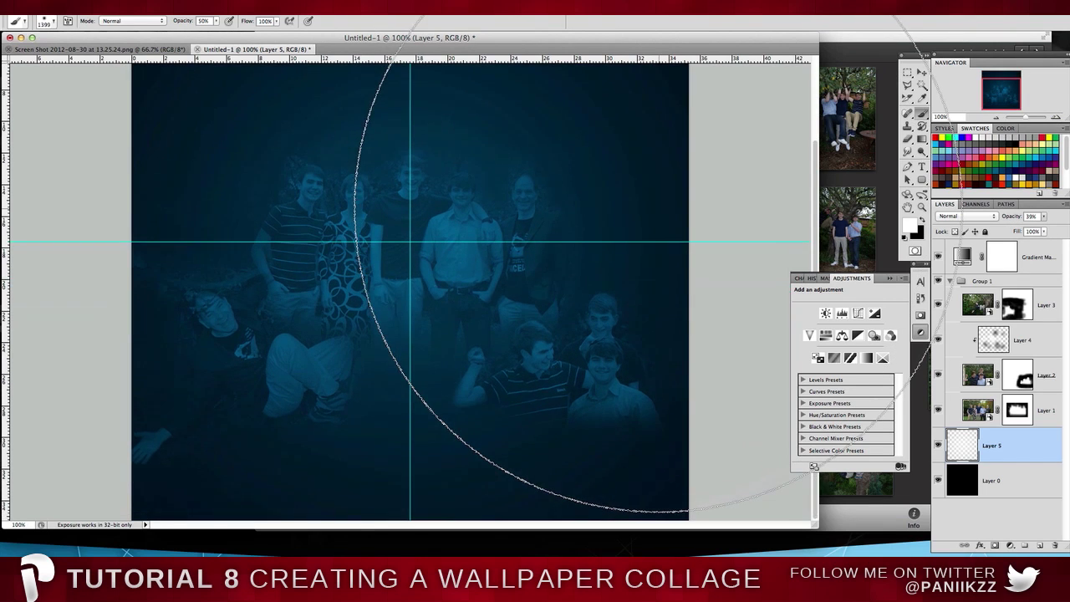
{"action": "scroll", "coordinate": [687, 179], "scroll_direction": "up", "scroll_amount": 5}
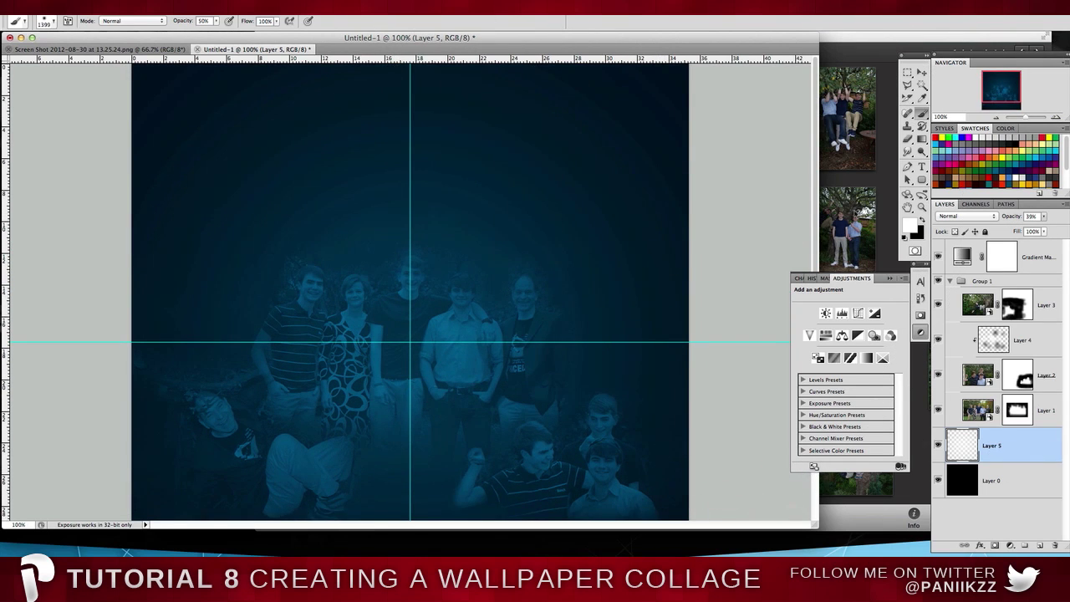
{"action": "left_click", "coordinate": [963, 251]}
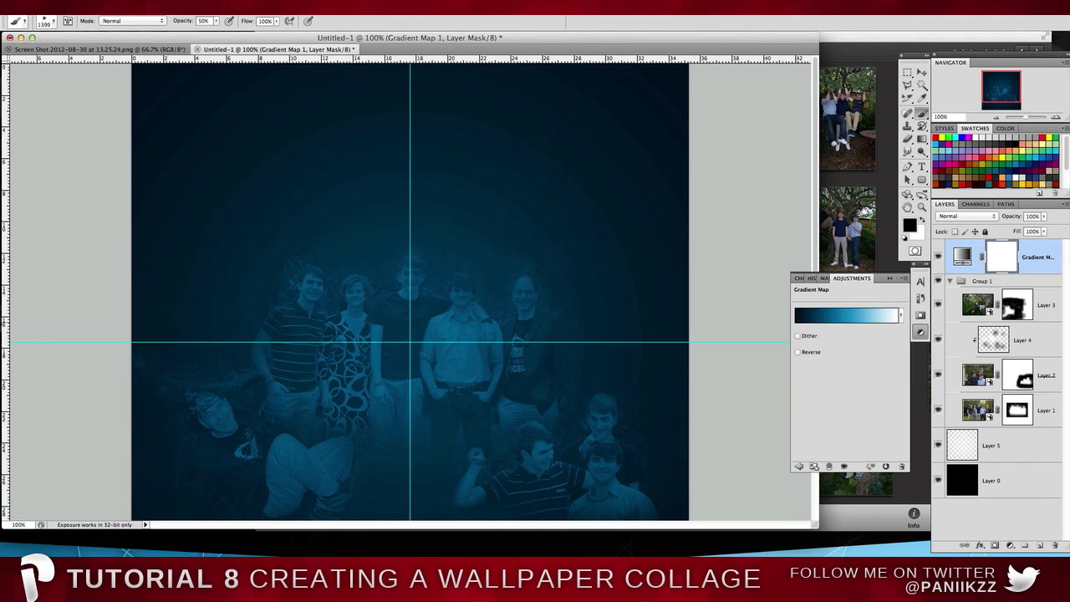
{"action": "left_click", "coordinate": [810, 317]}
{"action": "left_click", "coordinate": [581, 431]}
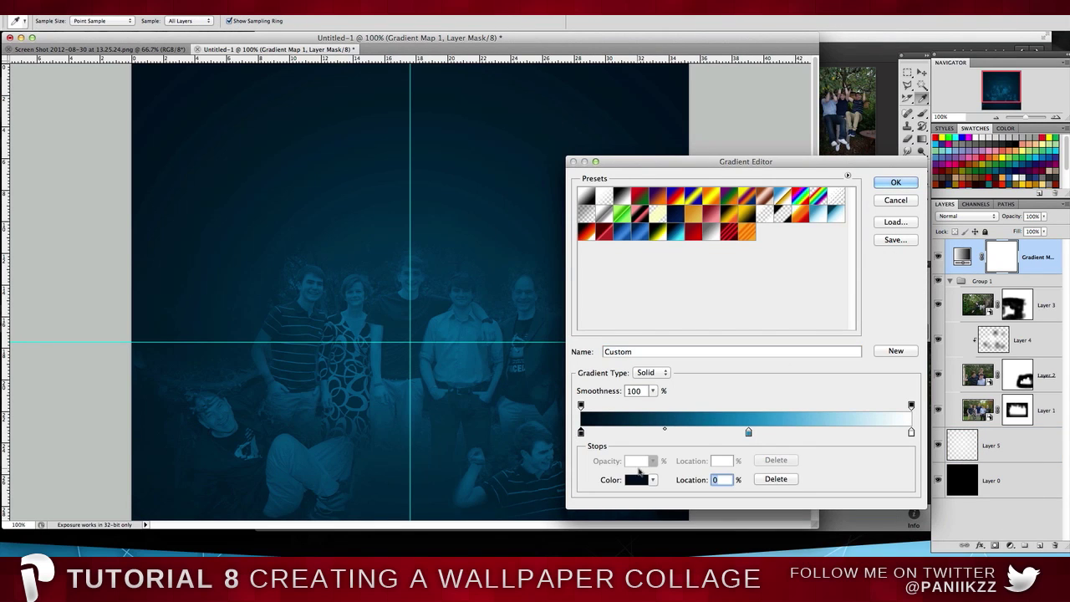
{"action": "left_click", "coordinate": [638, 479]}
{"action": "left_click", "coordinate": [685, 514]}
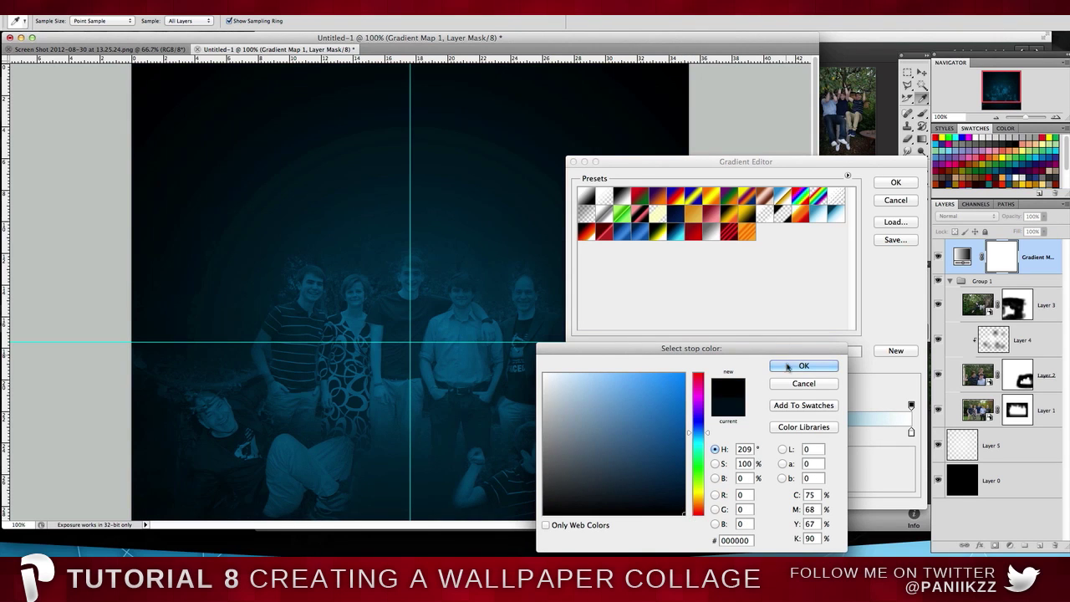
{"action": "left_click", "coordinate": [801, 365]}
{"action": "left_click", "coordinate": [895, 182]}
Examine the toned collage at full size and compare it with the finished wallpaper collage on the desktop
{"action": "key", "text": "b"}
{"action": "scroll", "coordinate": [585, 288], "scroll_direction": "down", "scroll_amount": 3}
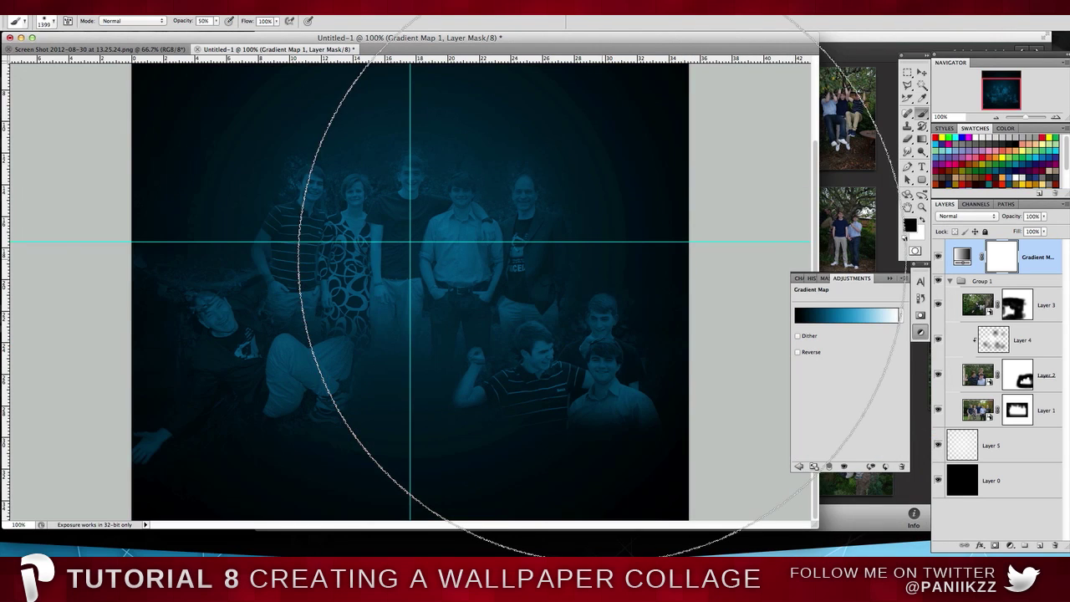
{"action": "scroll", "coordinate": [769, 226], "scroll_direction": "up", "scroll_amount": 3}
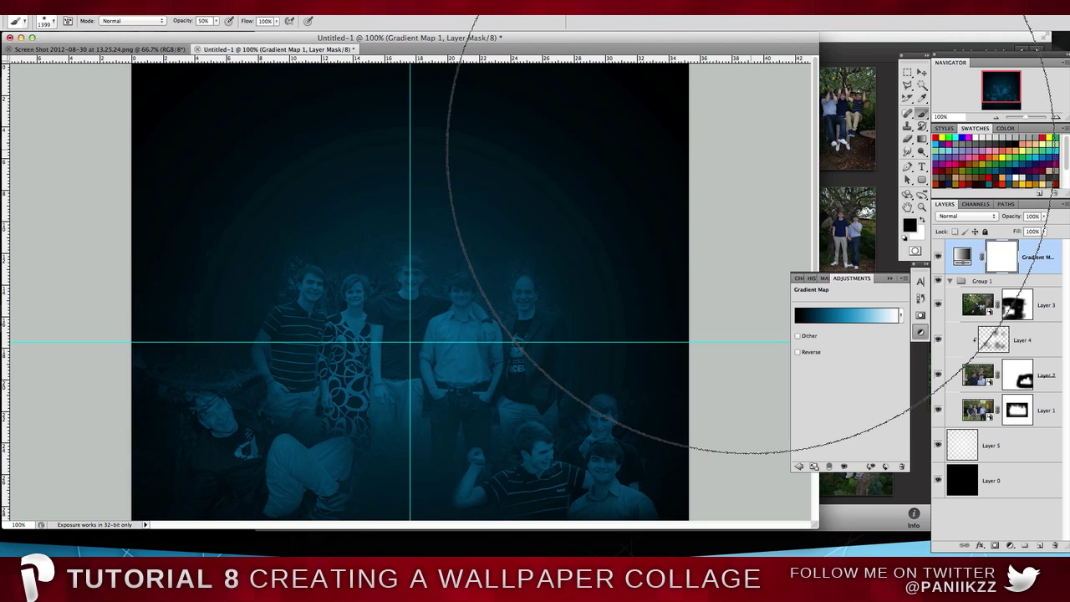
{"action": "key", "text": "F11"}
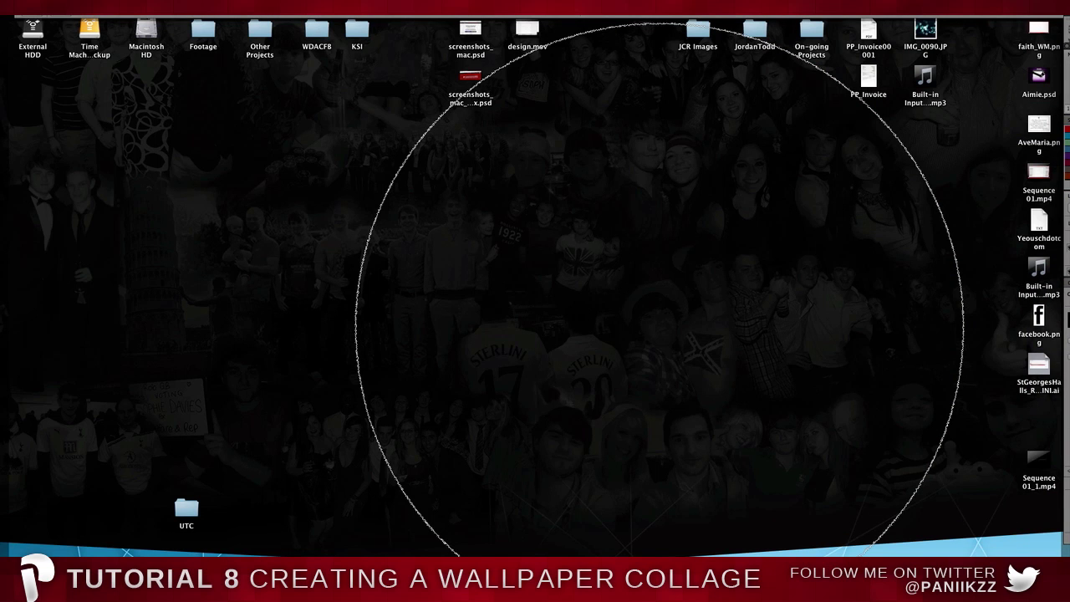
{"action": "key", "text": "F11"}
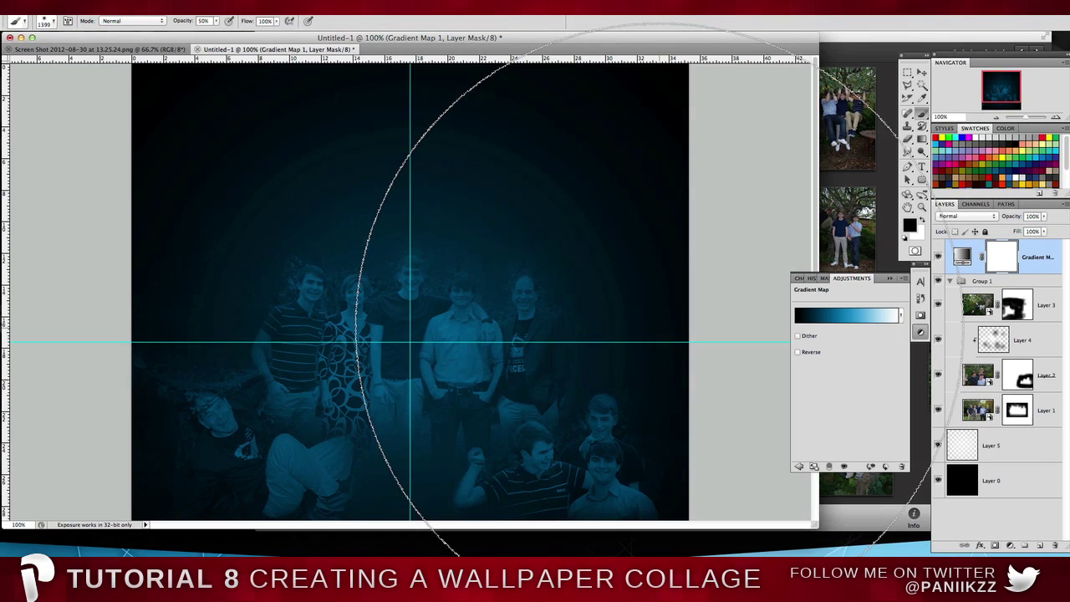